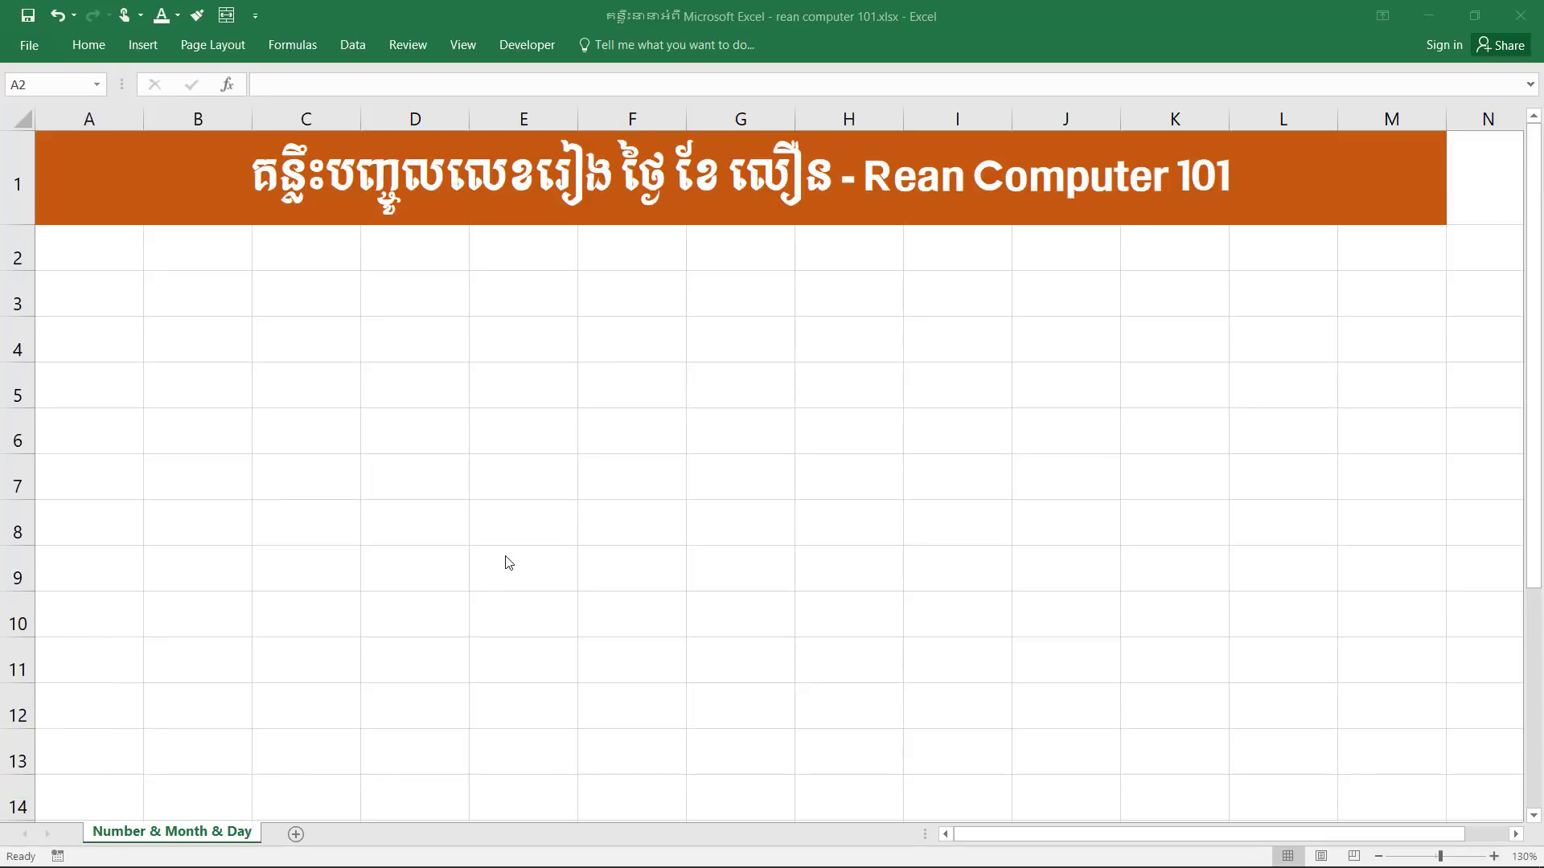
Enter the heading 'No' in cell A2, replacing the Khmer heading text.
left_click(17, 184)
left_click(16, 184)
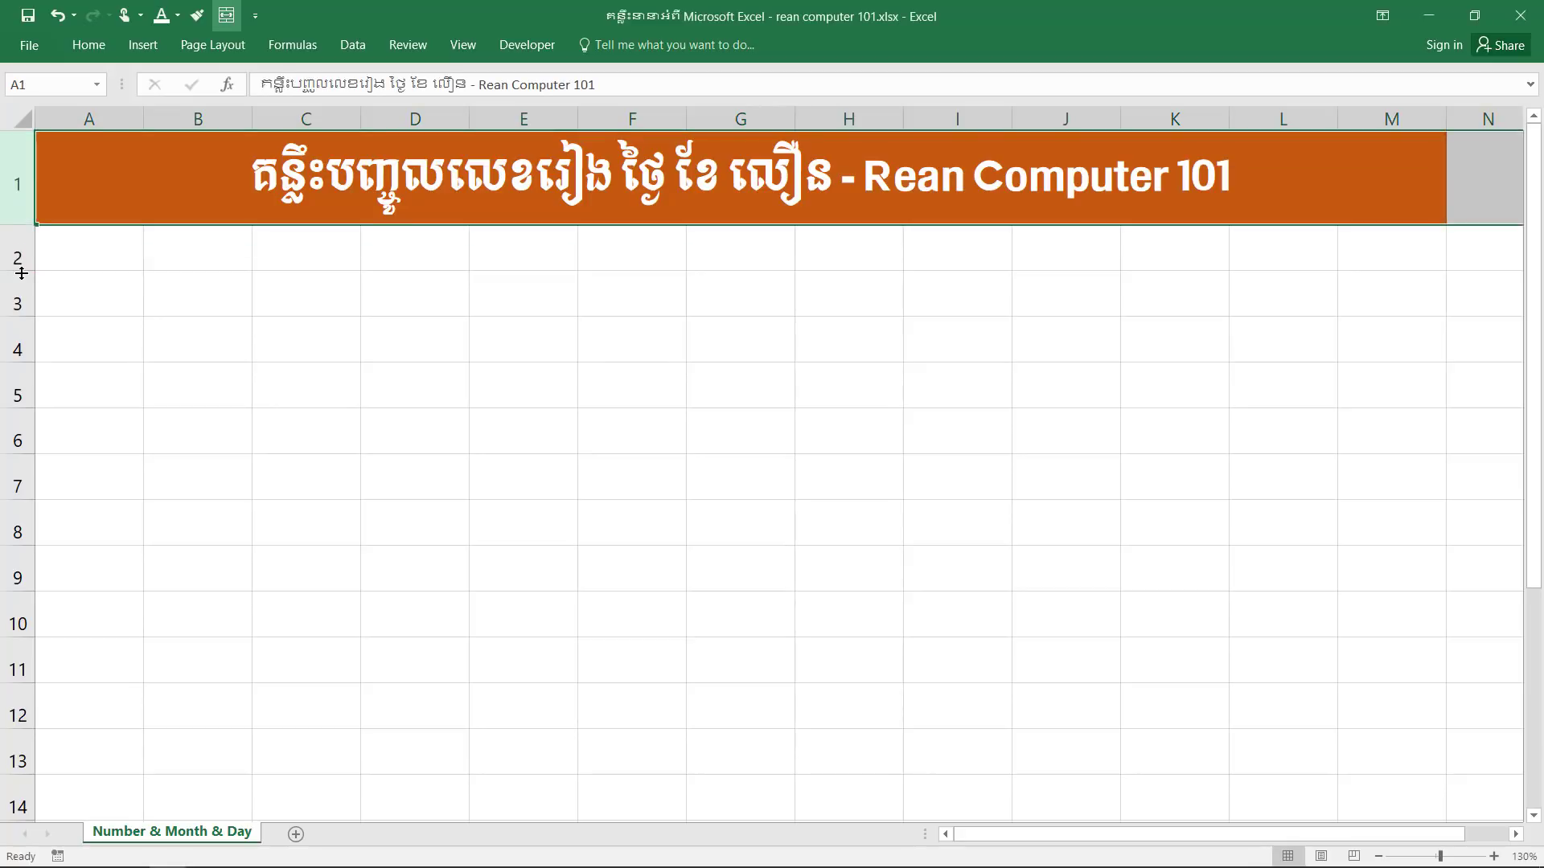
left_click(17, 388)
left_click(96, 262)
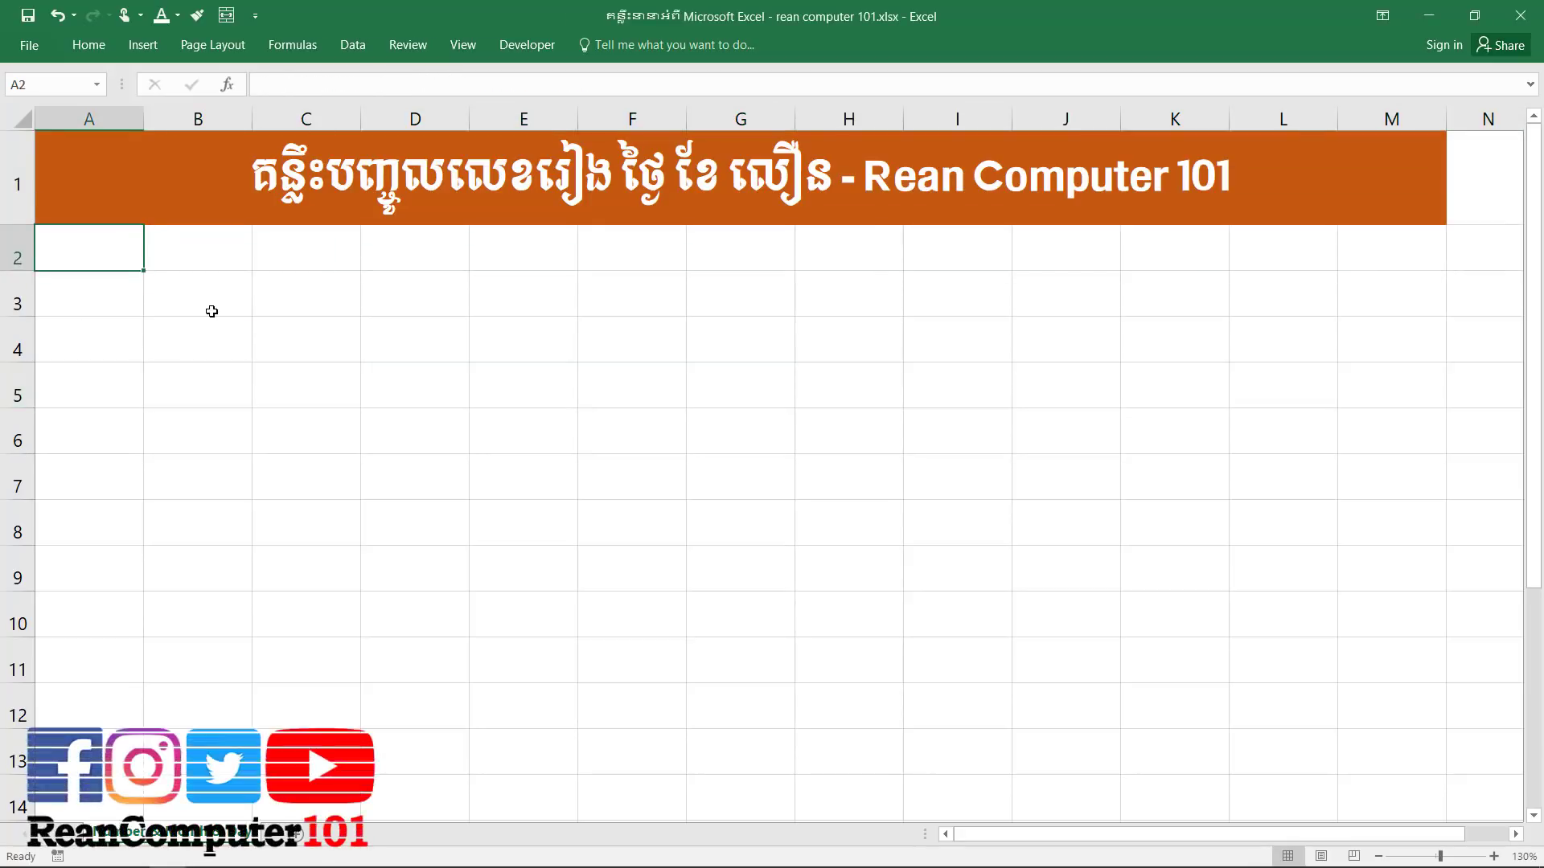
type("ល.រ")
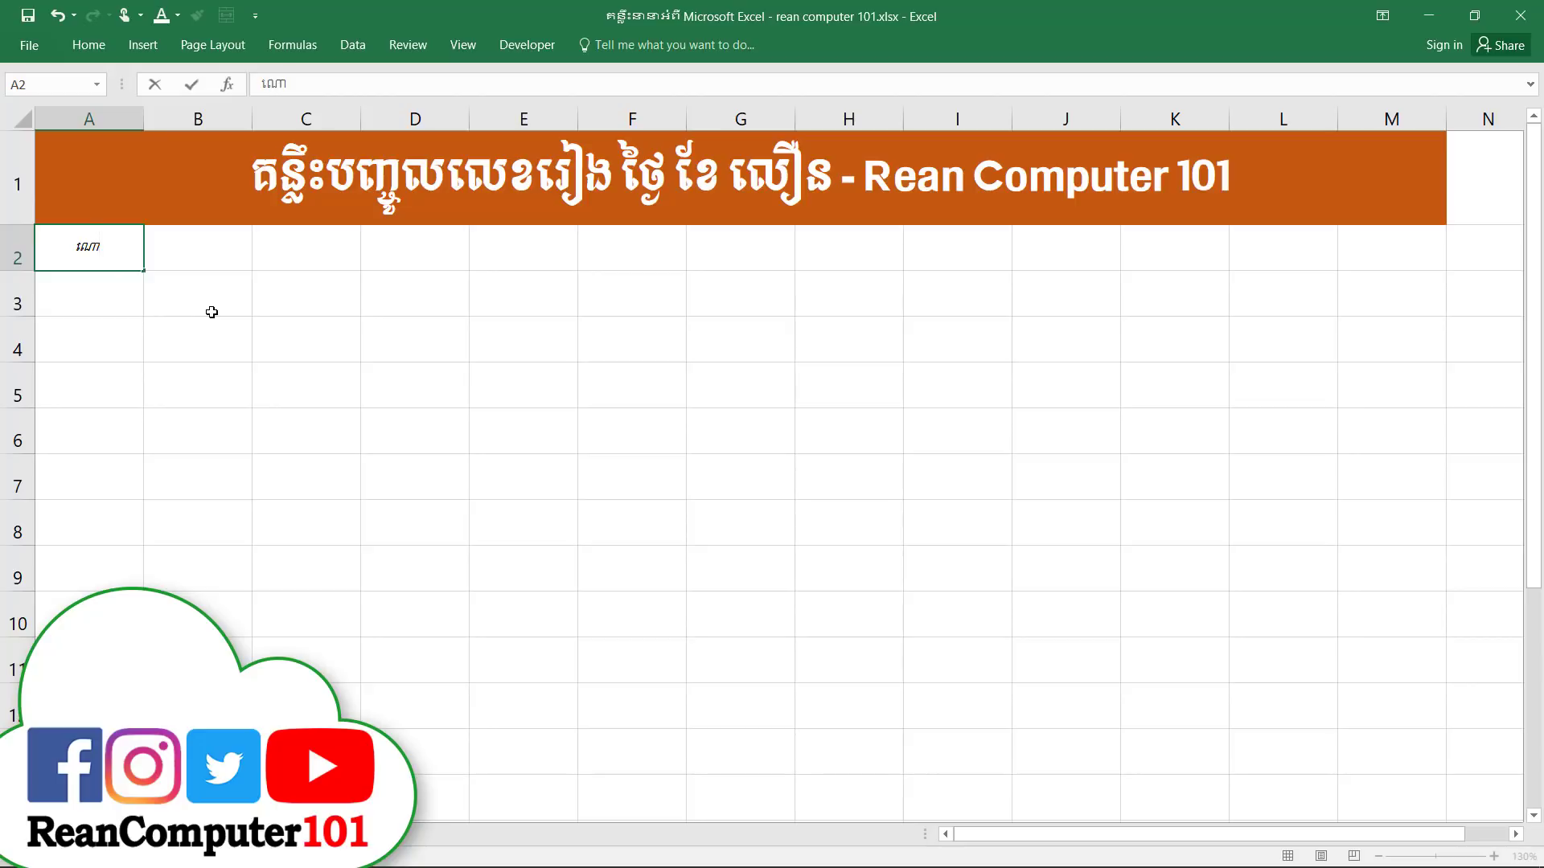
key("BackSpace")
key("BackSpace")
key("BackSpace")
type("N")
type("o")
key("Return")
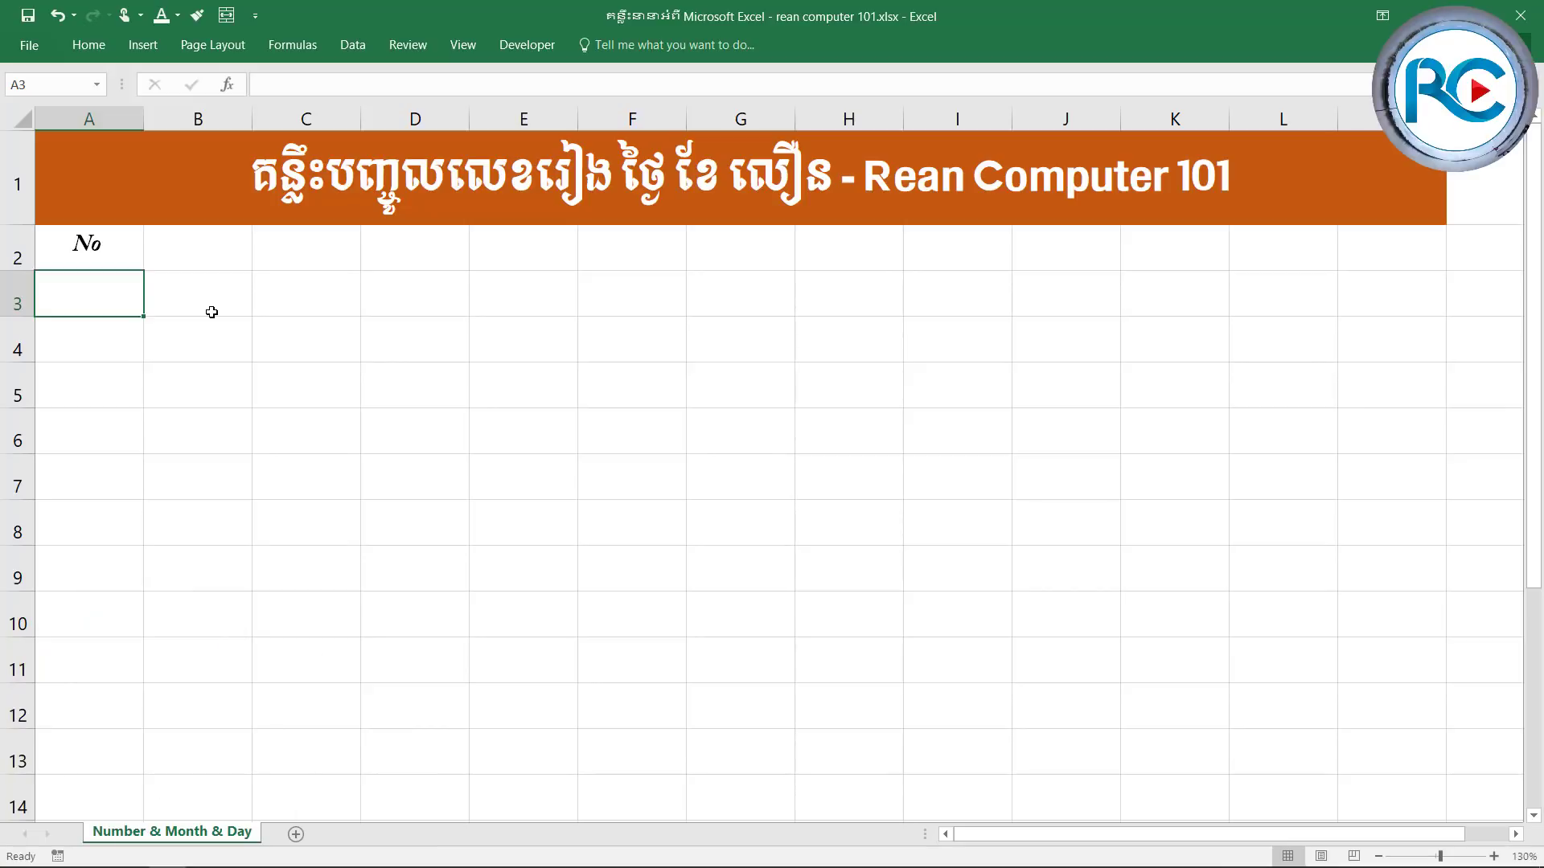
Clear the extra entries from A3 and A4 so the column below No is empty.
type("១")
key("Return")
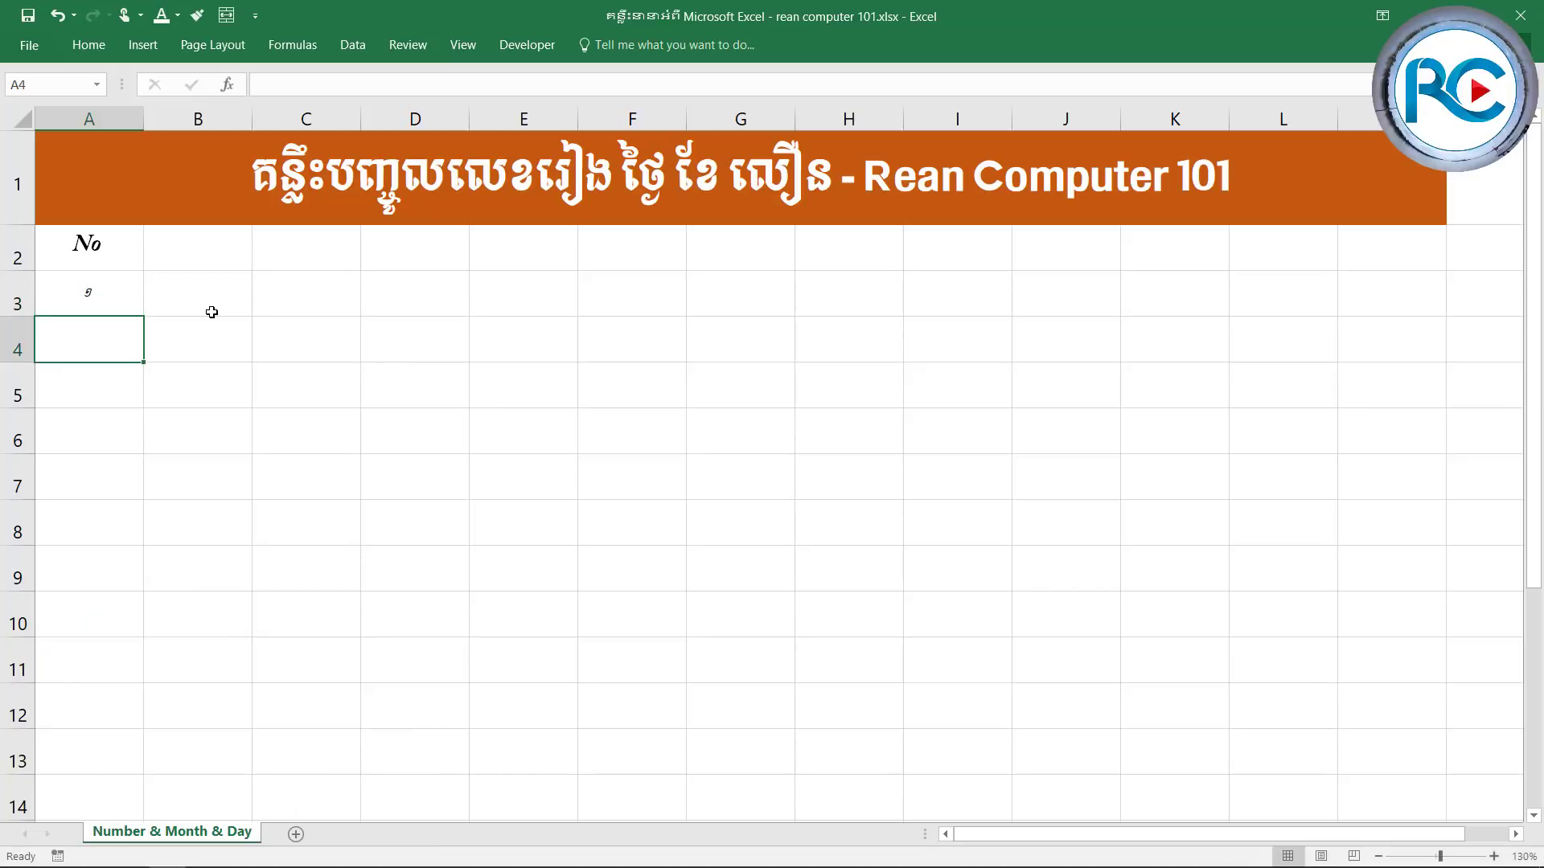
left_click(121, 253)
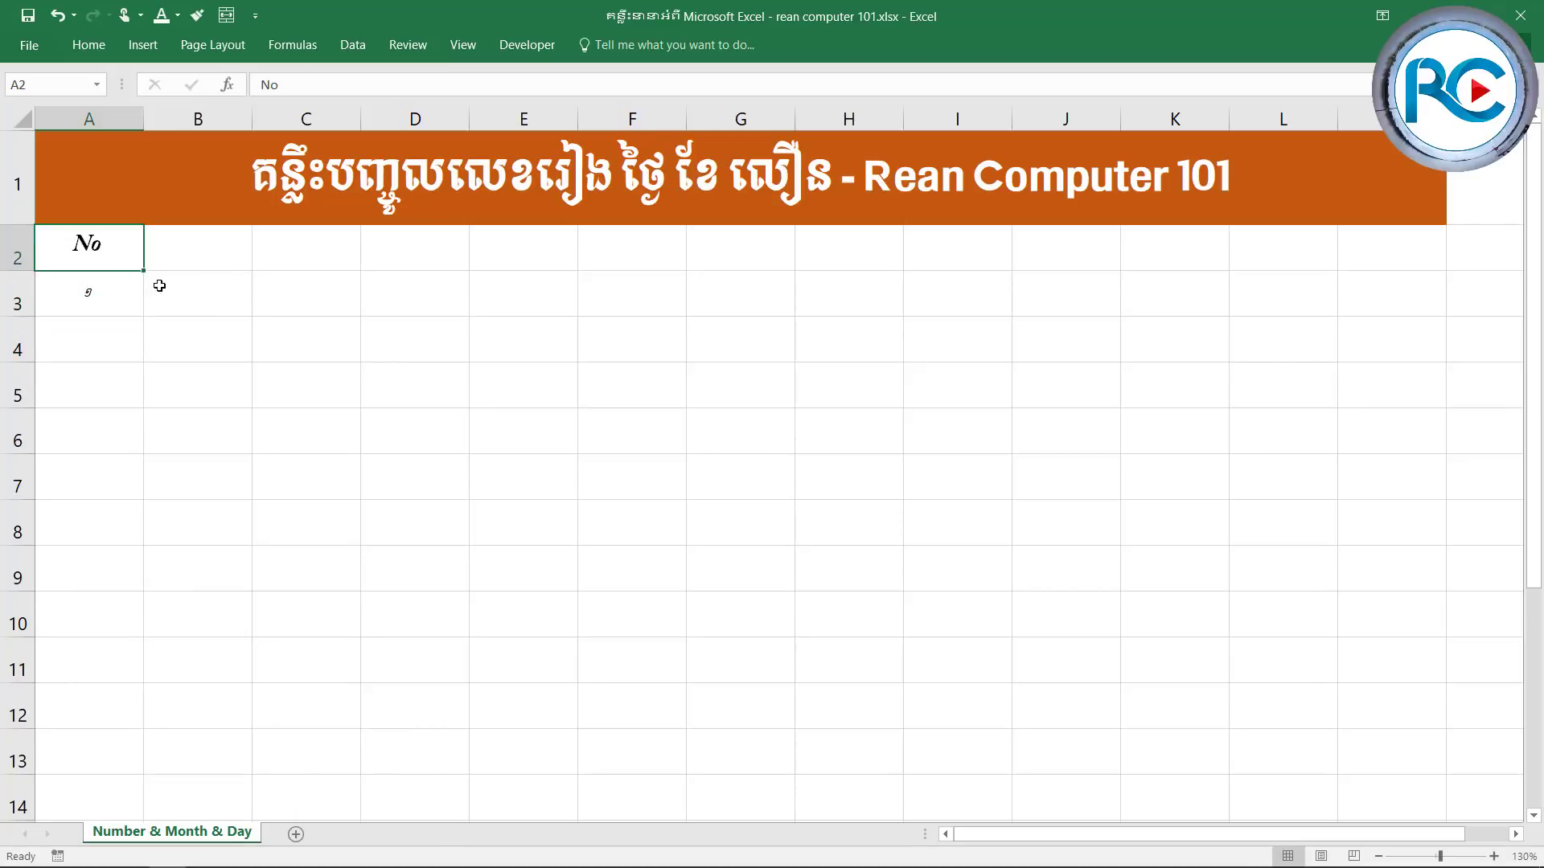
left_click_drag(142, 271, 142, 354)
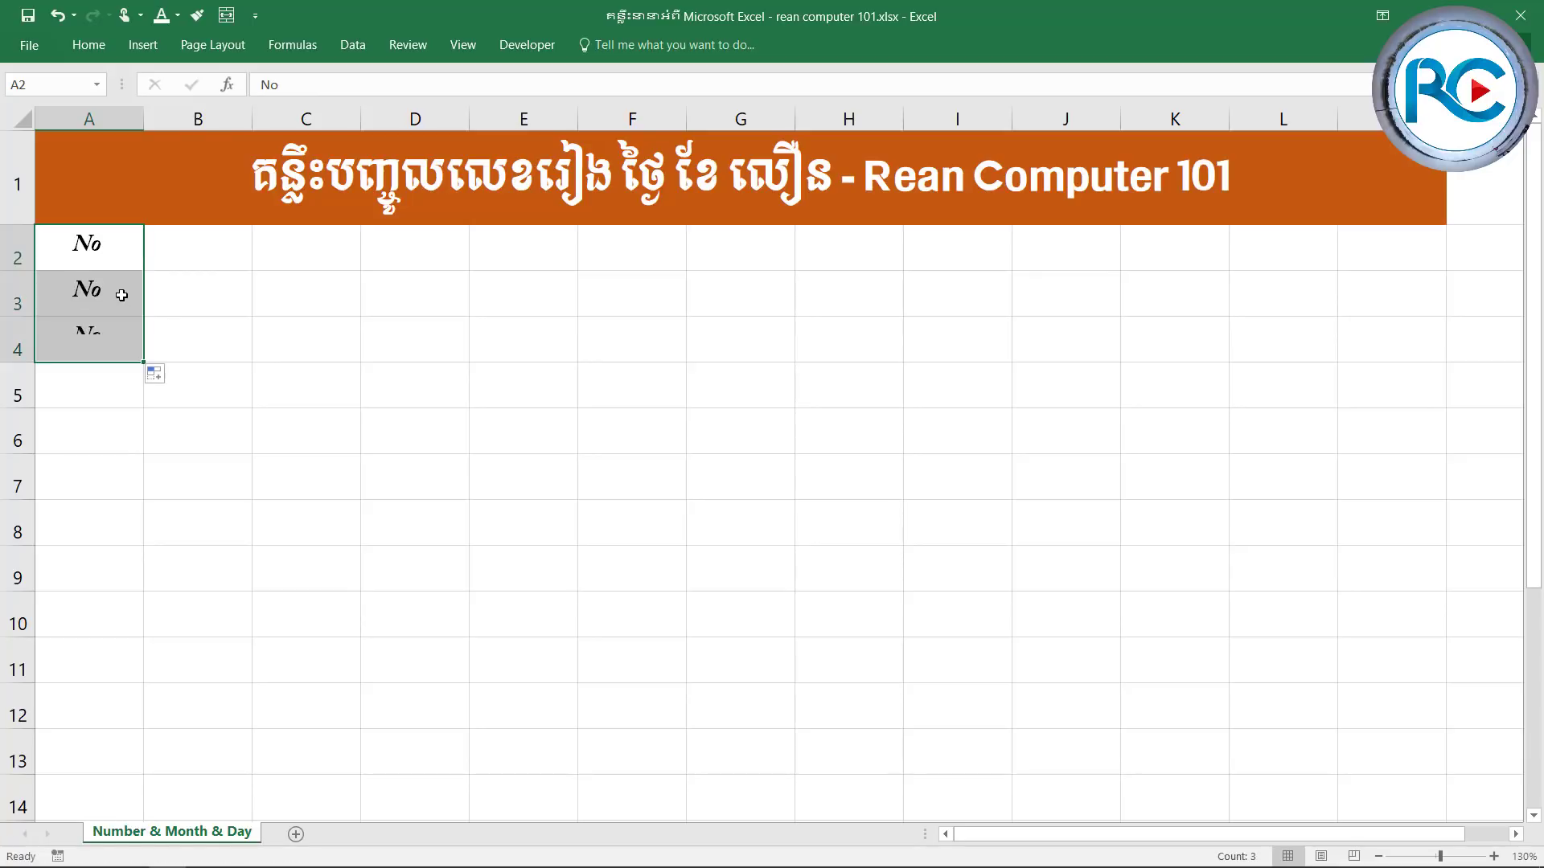
left_click(121, 295)
key("Delete")
key("Down")
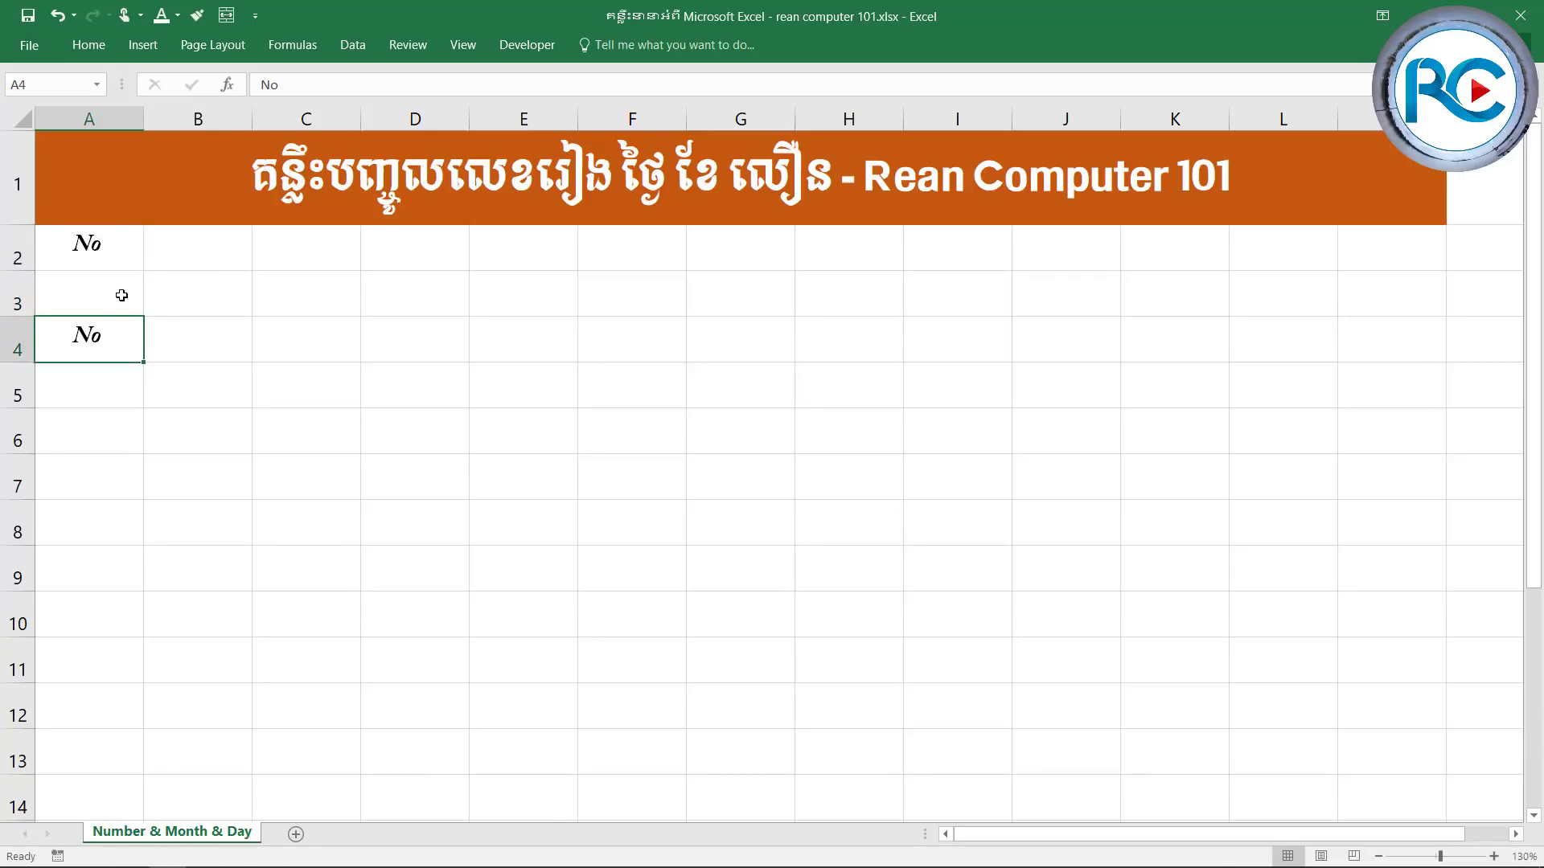
key("Delete")
key("Up")
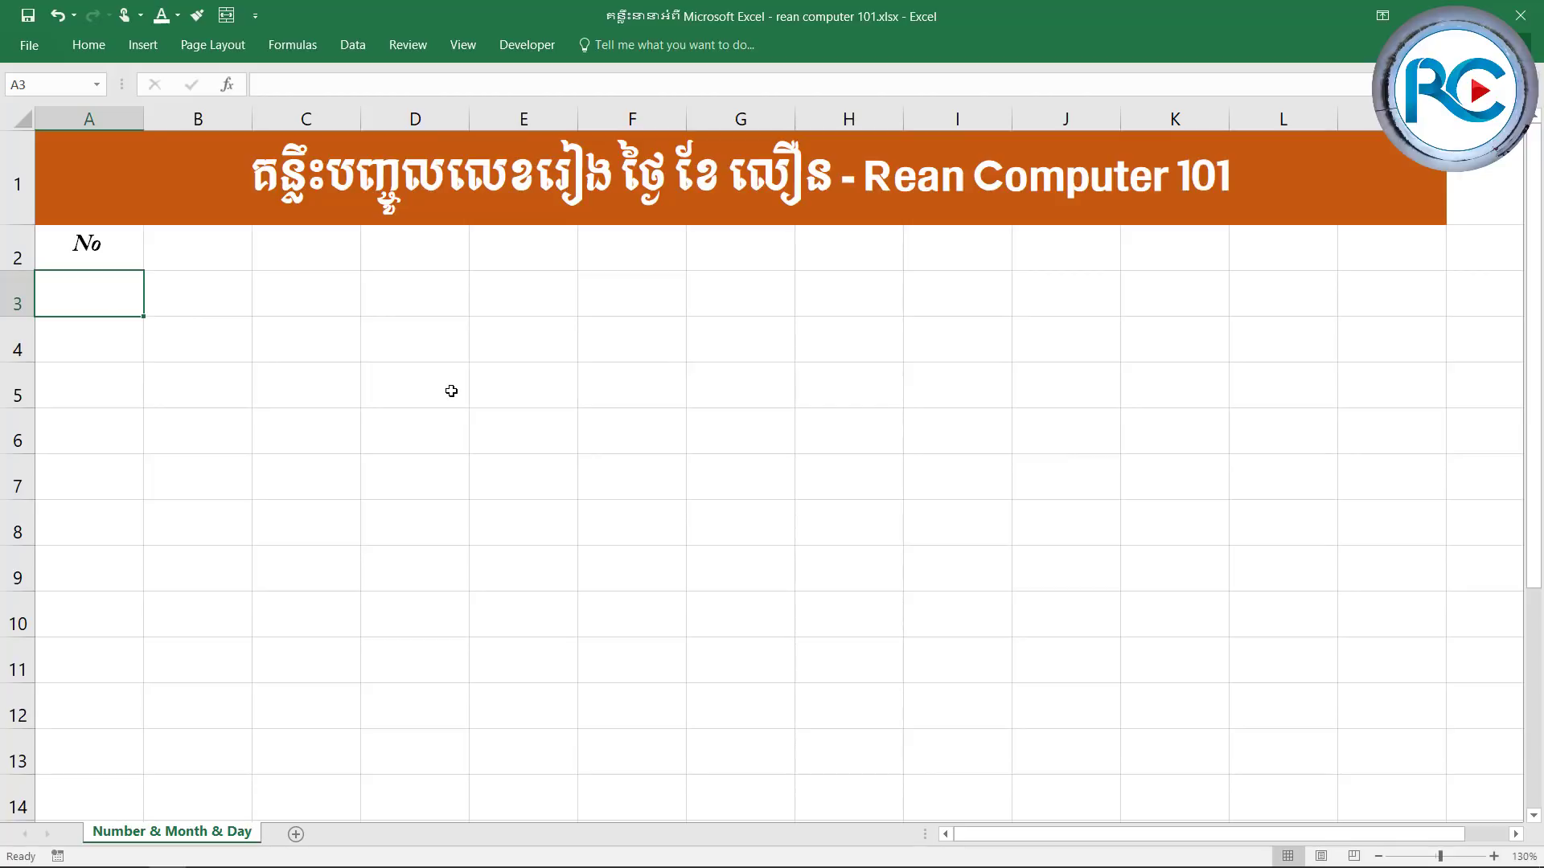
Enter 1 in A3 and 2 in A4 as the start of the number series.
type("1")
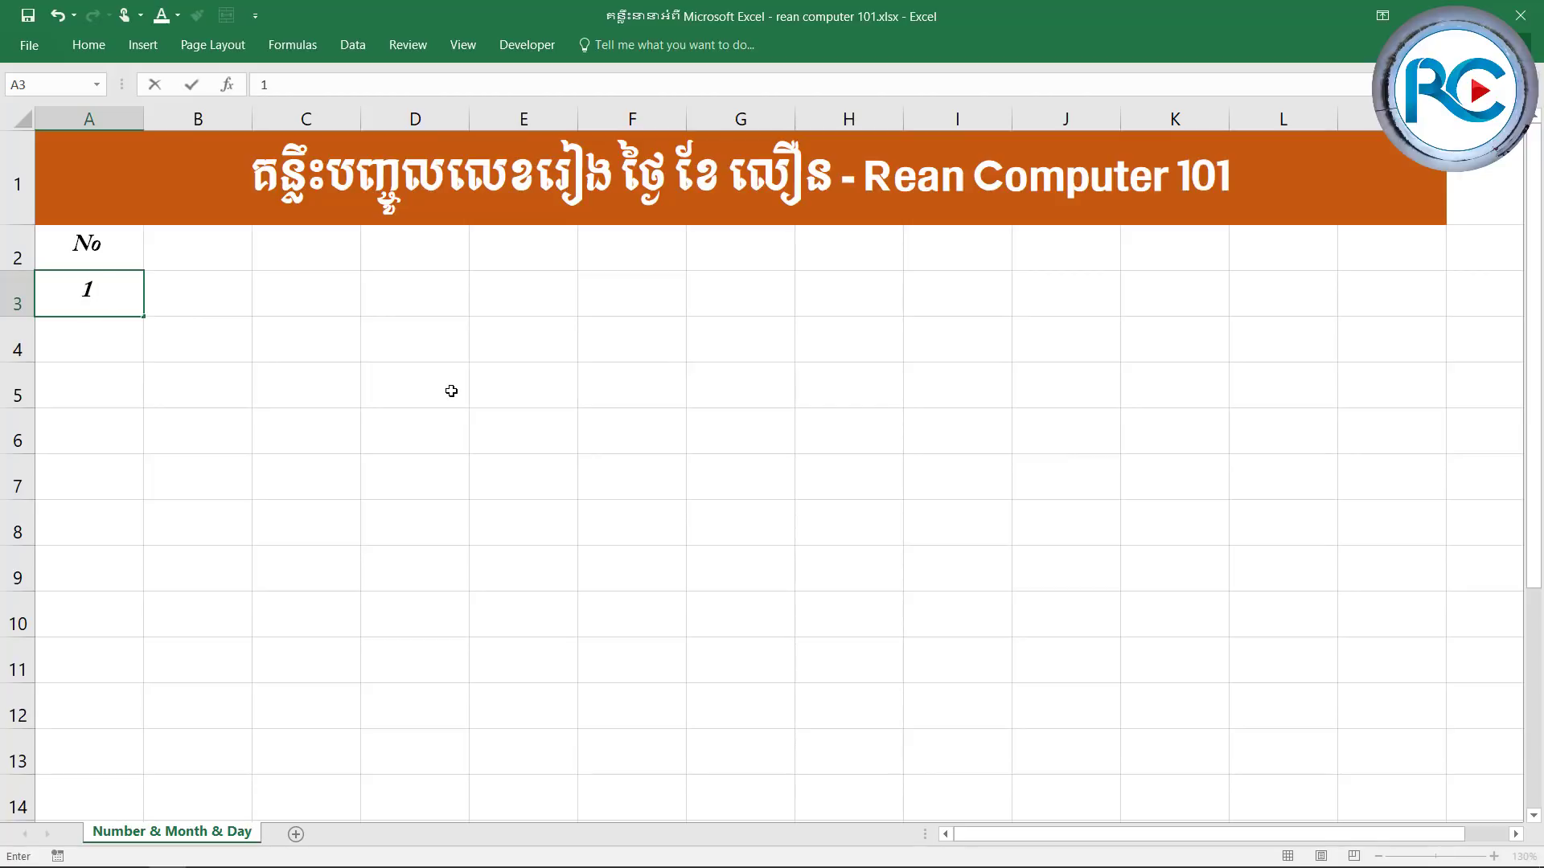
key("Return")
type("2")
key("Return")
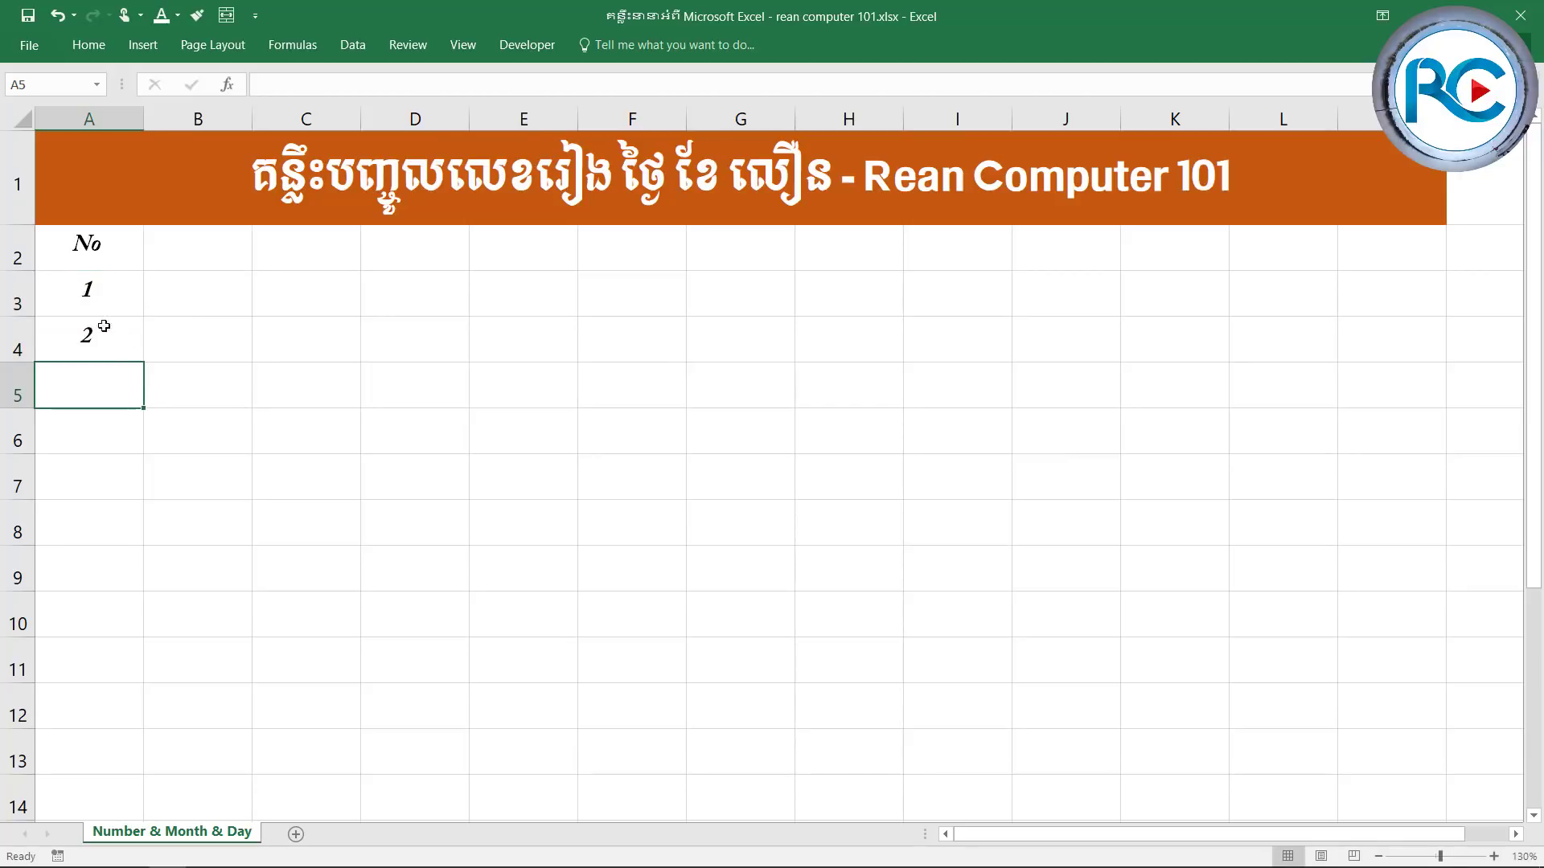
left_click_drag(102, 299, 114, 340)
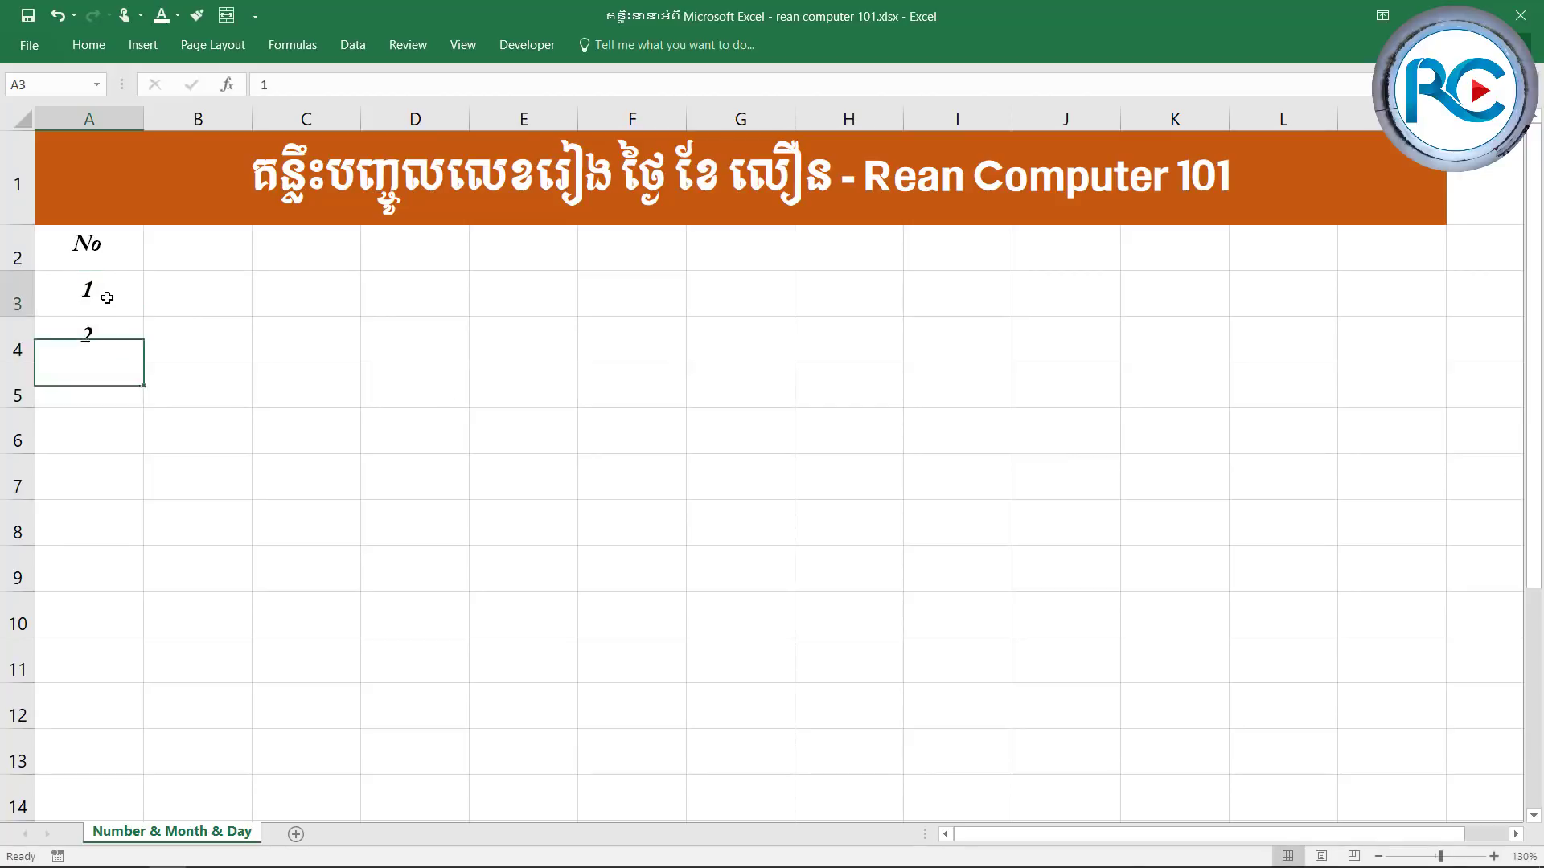
left_click(129, 343)
key("BackSpace")
key("Up")
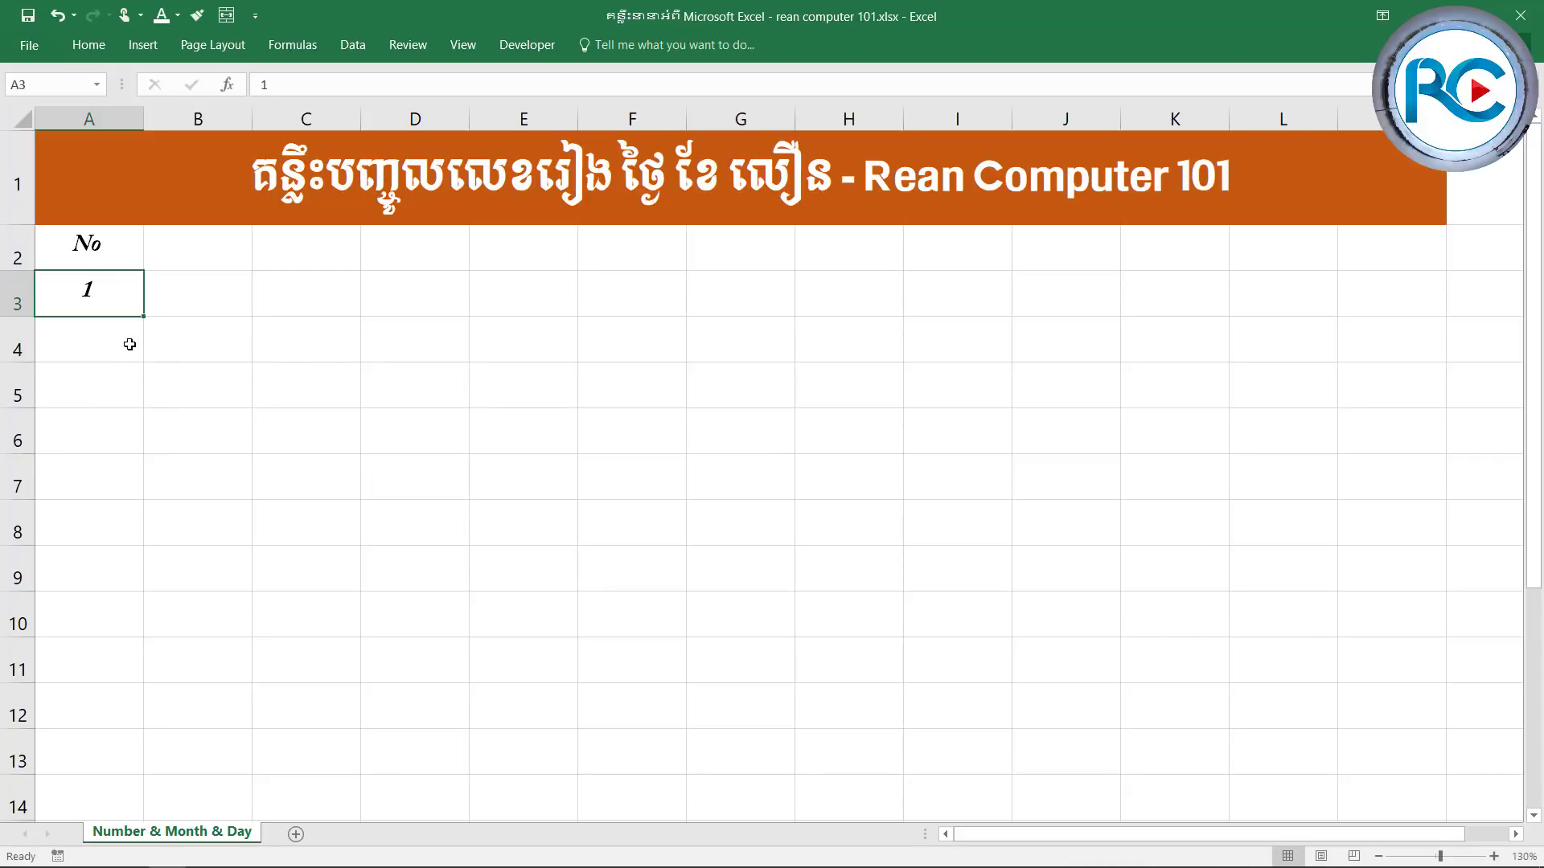
left_click_drag(145, 317, 149, 346)
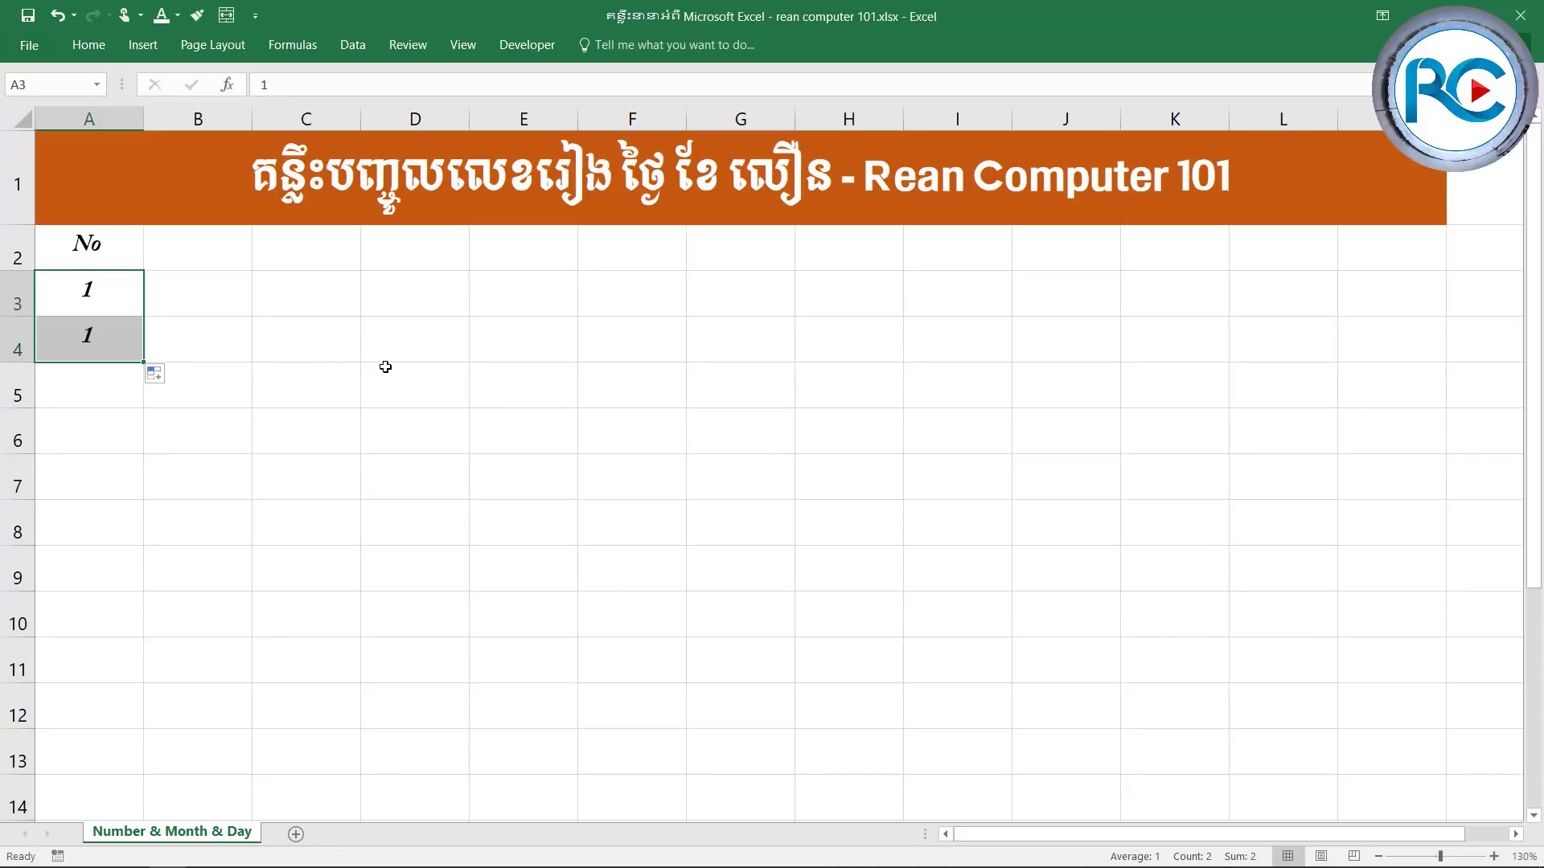
left_click(111, 345)
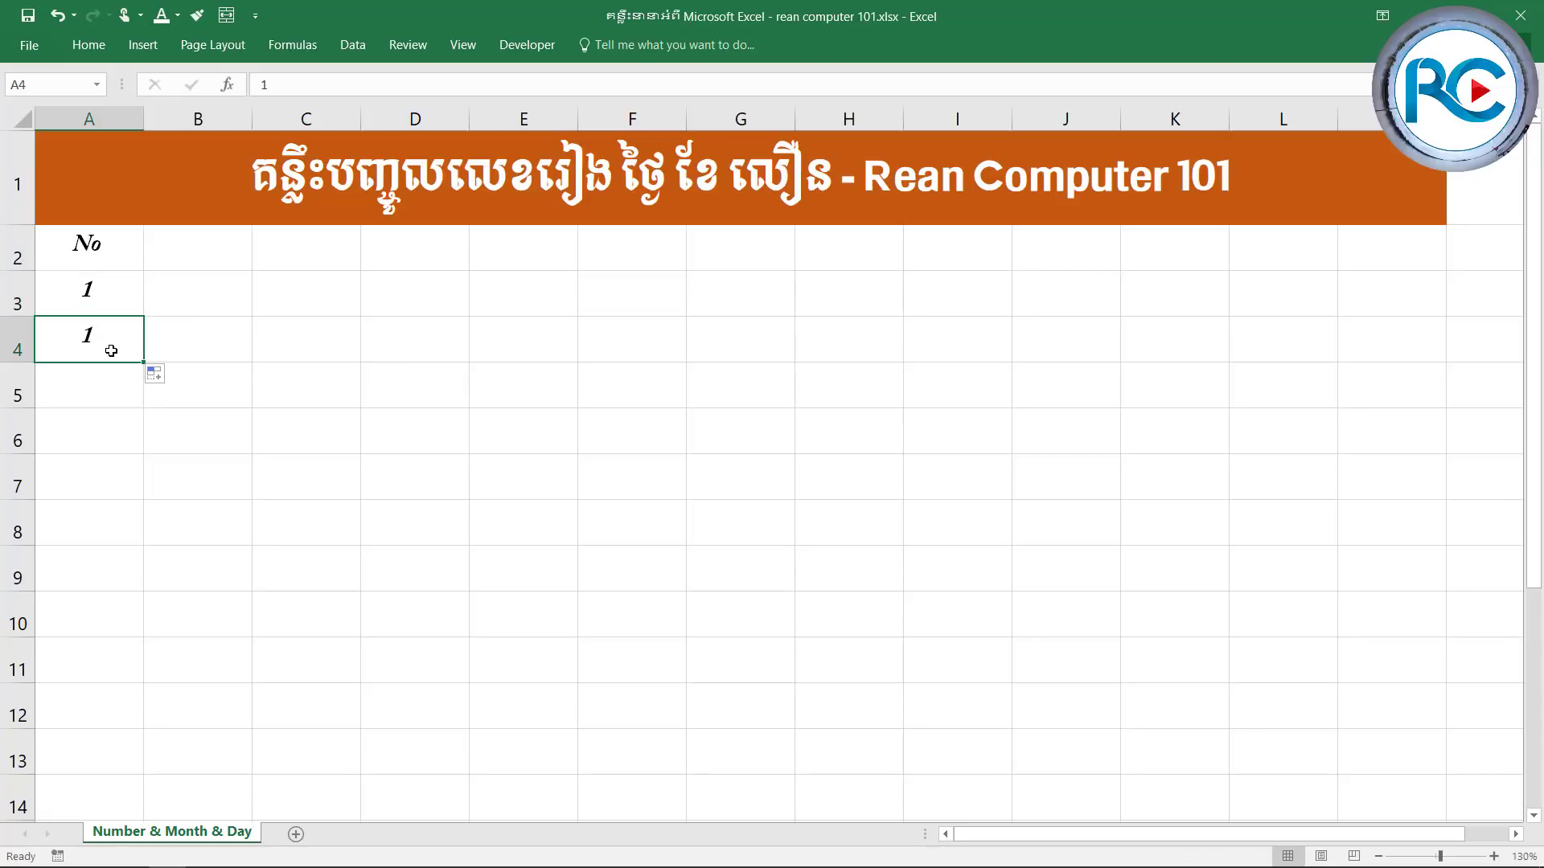
type("2")
key("Return")
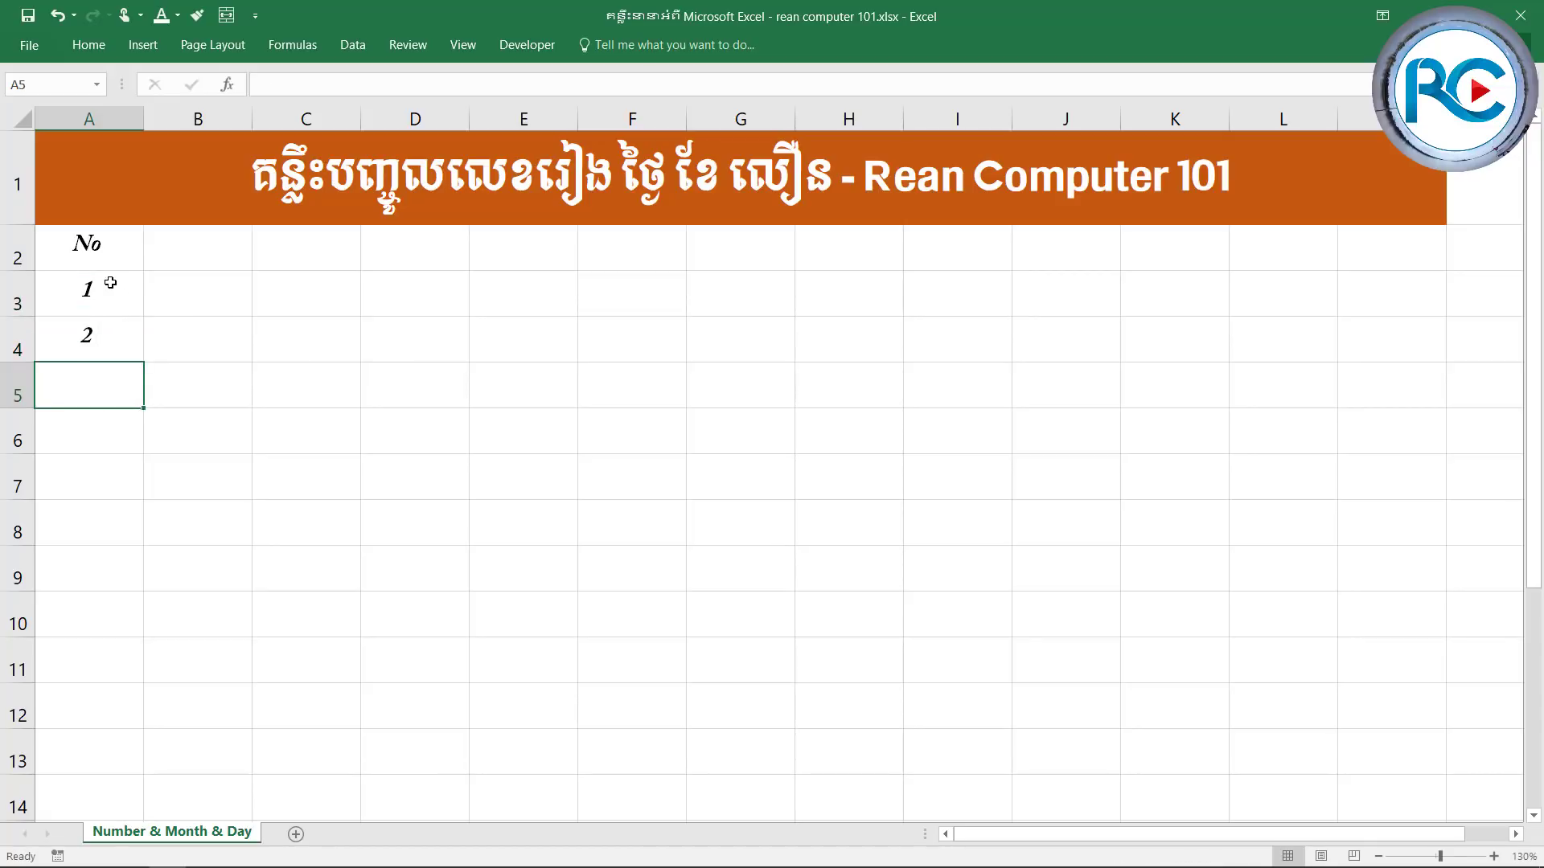
Fill the 1, 2 series from A3:A4 down to A8, giving 1 through 6.
left_click_drag(110, 283, 100, 334)
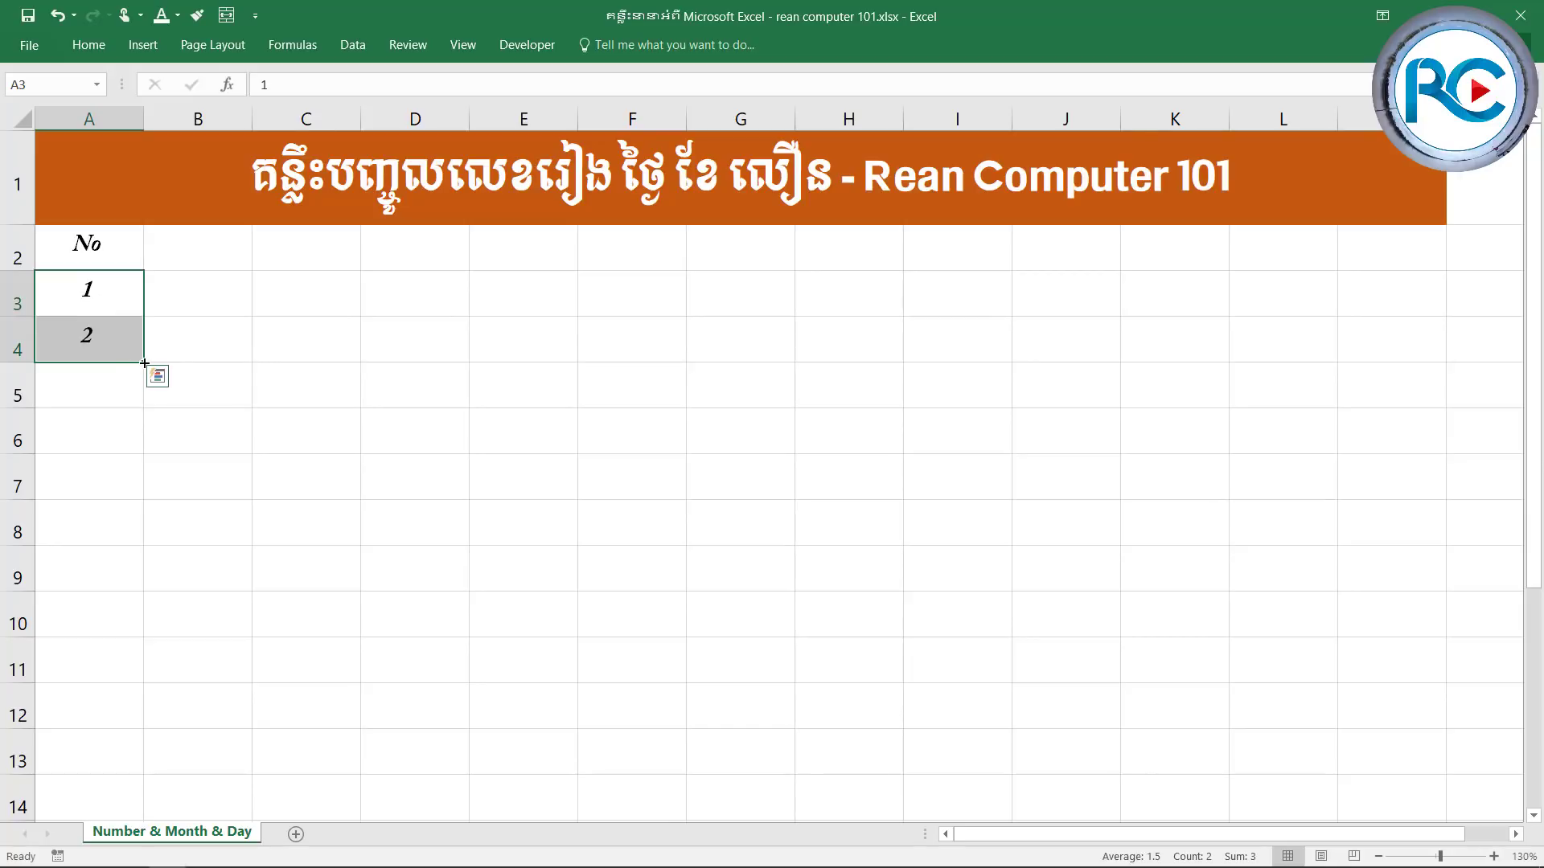
left_click_drag(145, 363, 138, 539)
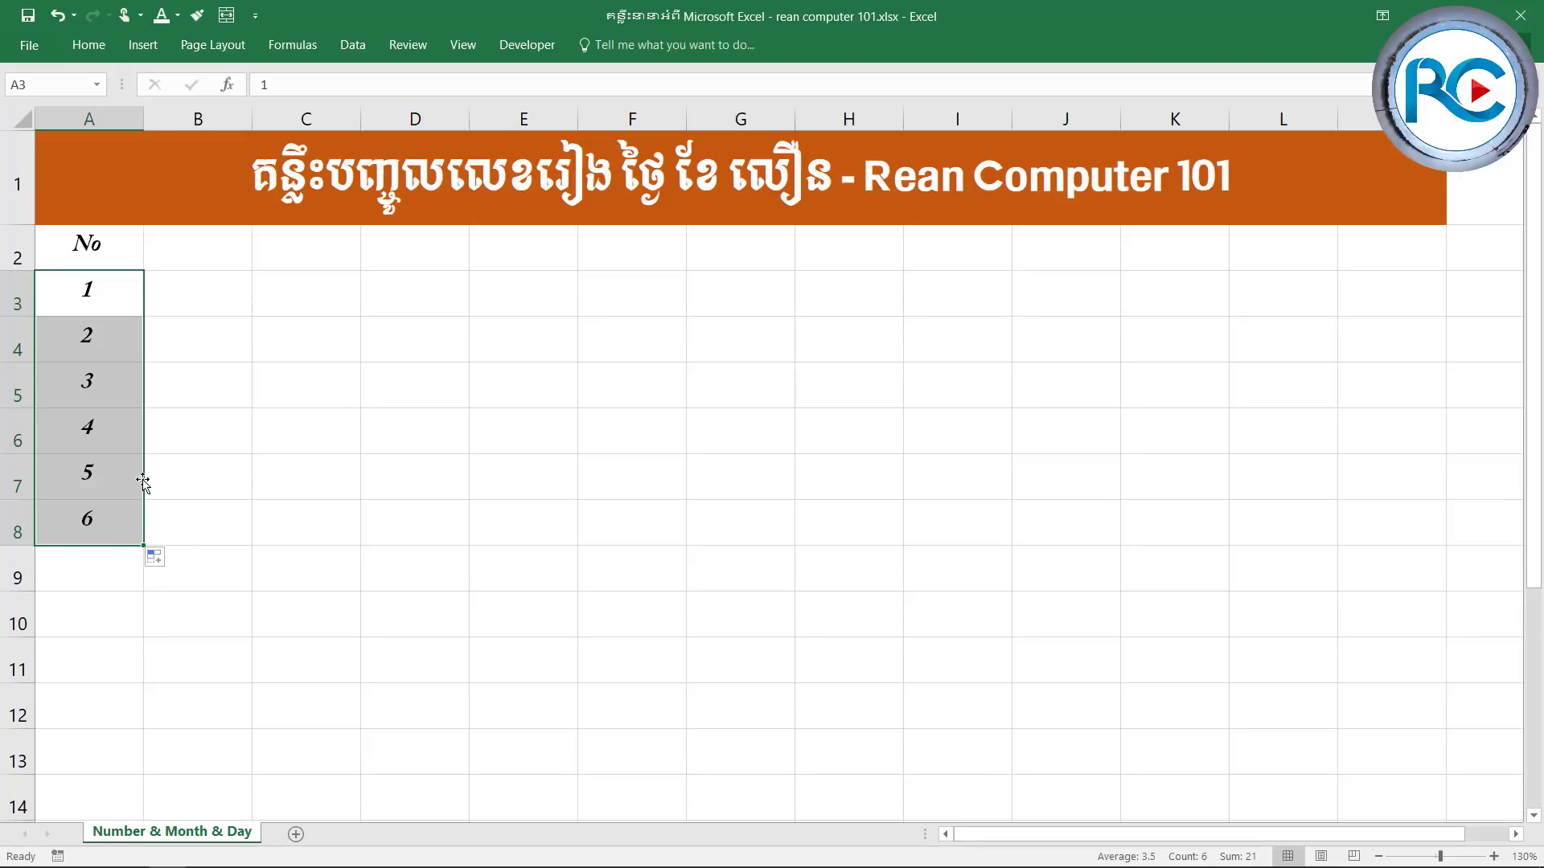
left_click(99, 570)
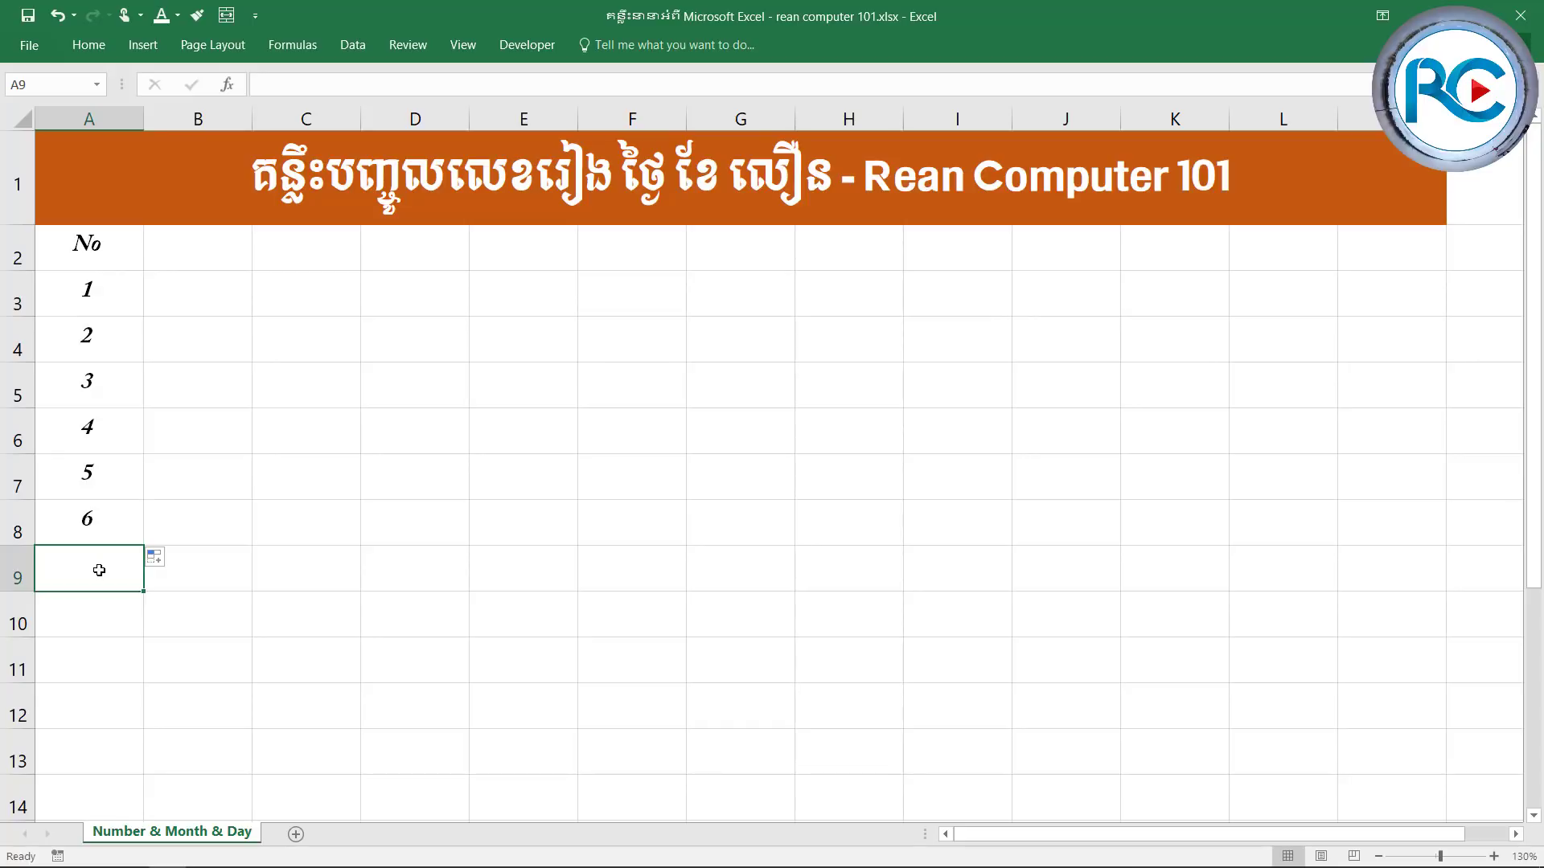
Type the first two Khmer numerals into A9 and A10.
type("១៧")
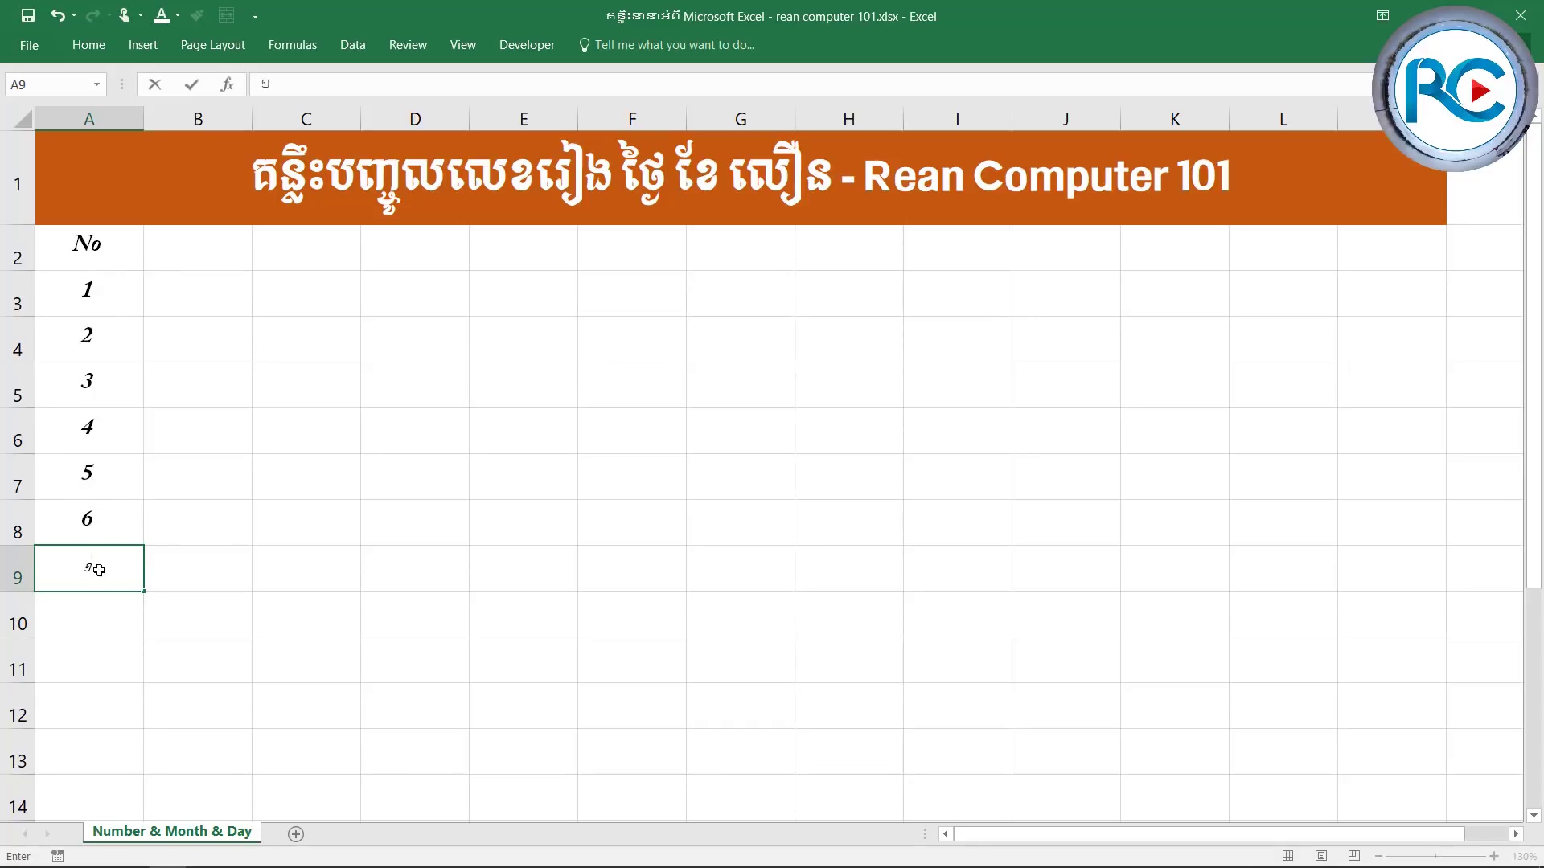
key("Return")
type("៨")
key("Return")
Apply the Khmer M1 font to cells A9 through A14.
left_click_drag(99, 570, 106, 786)
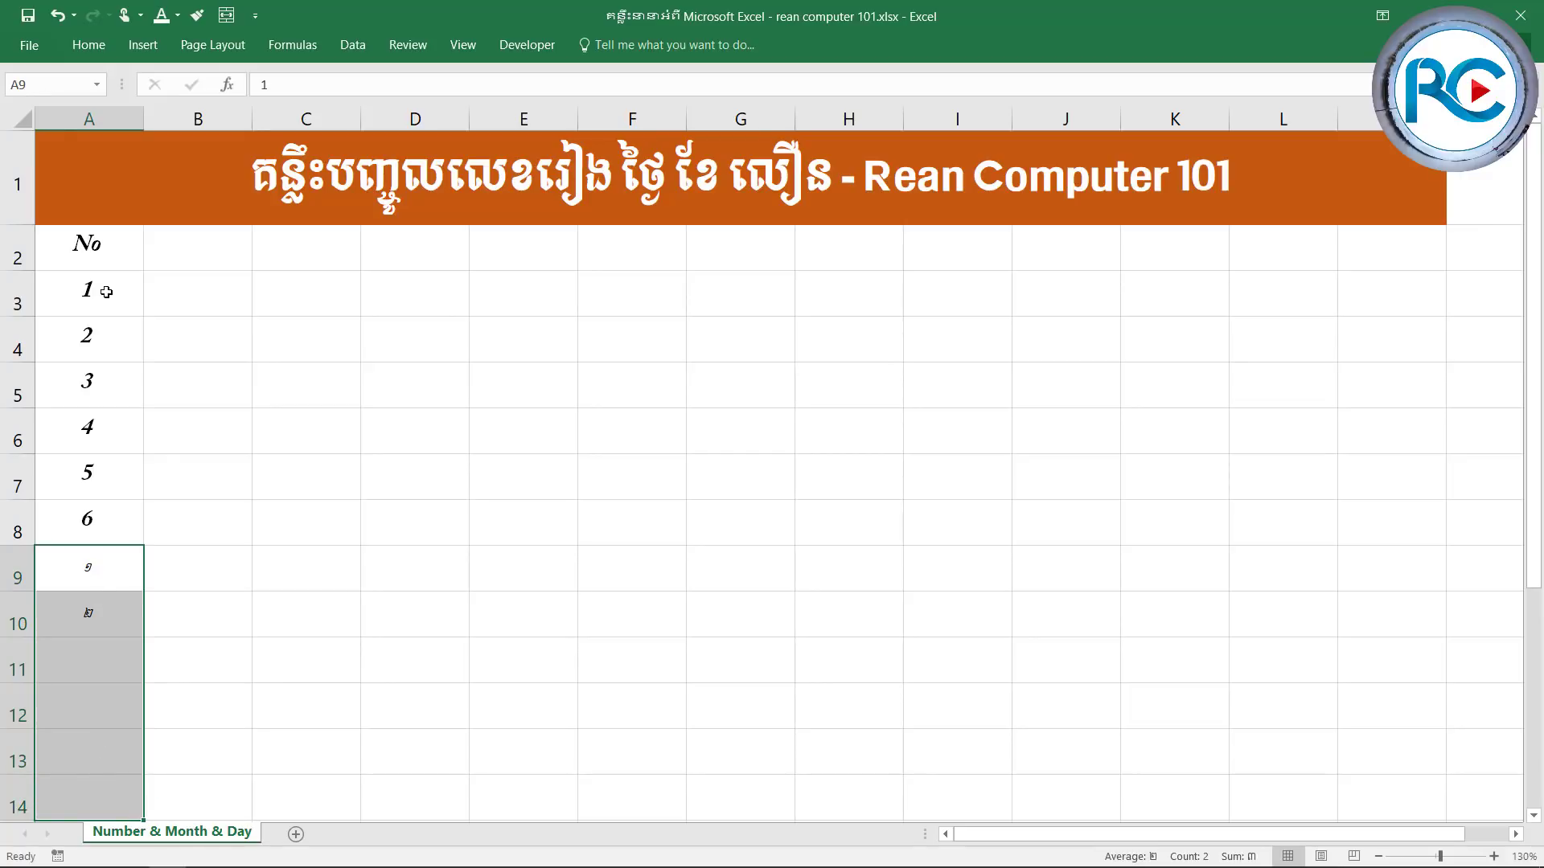
left_click(90, 46)
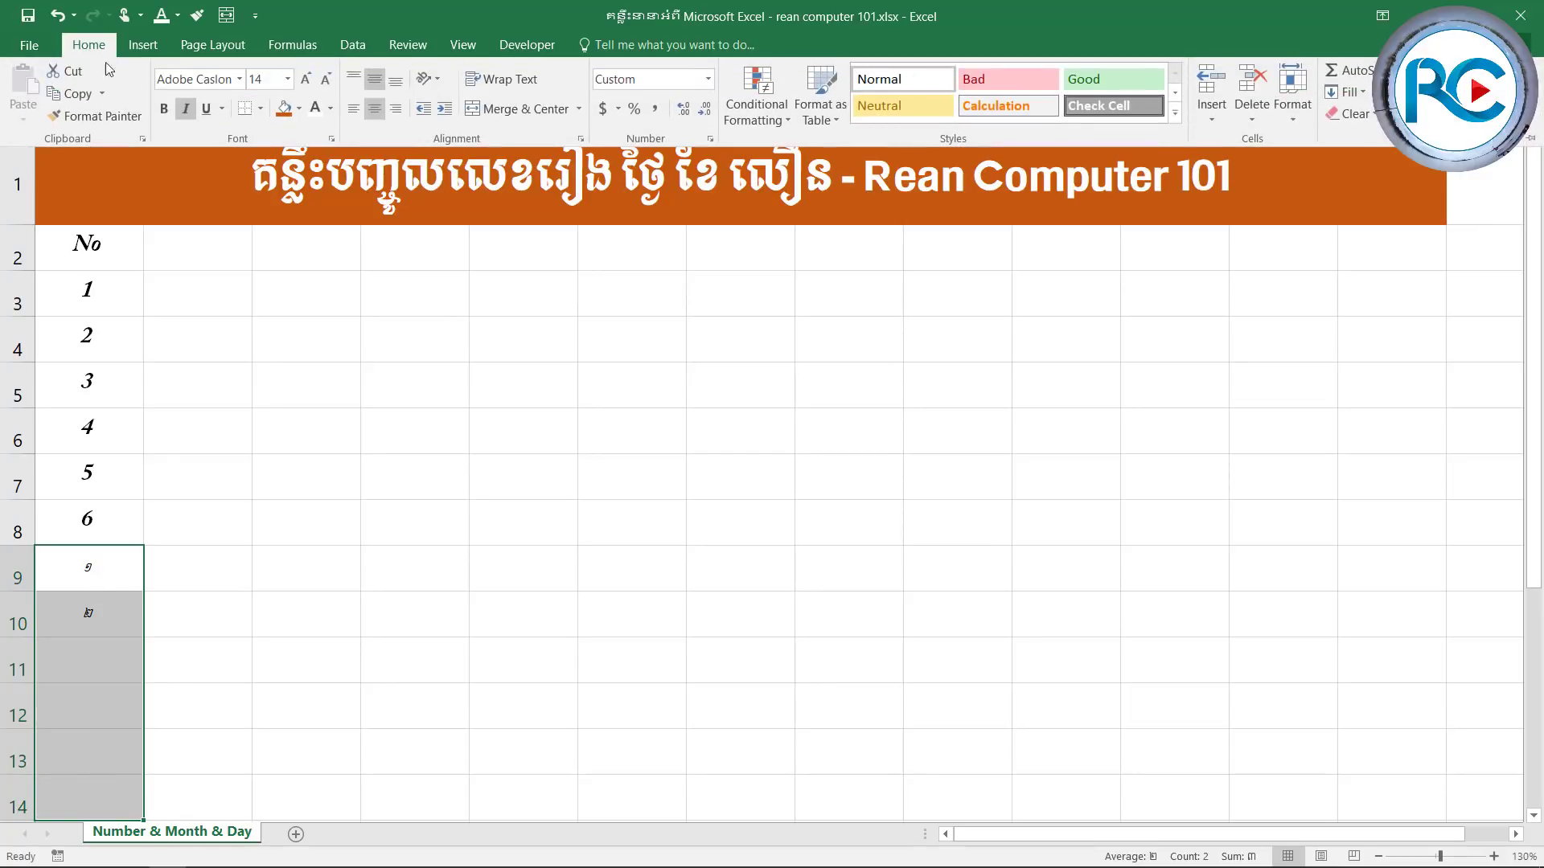
left_click(239, 78)
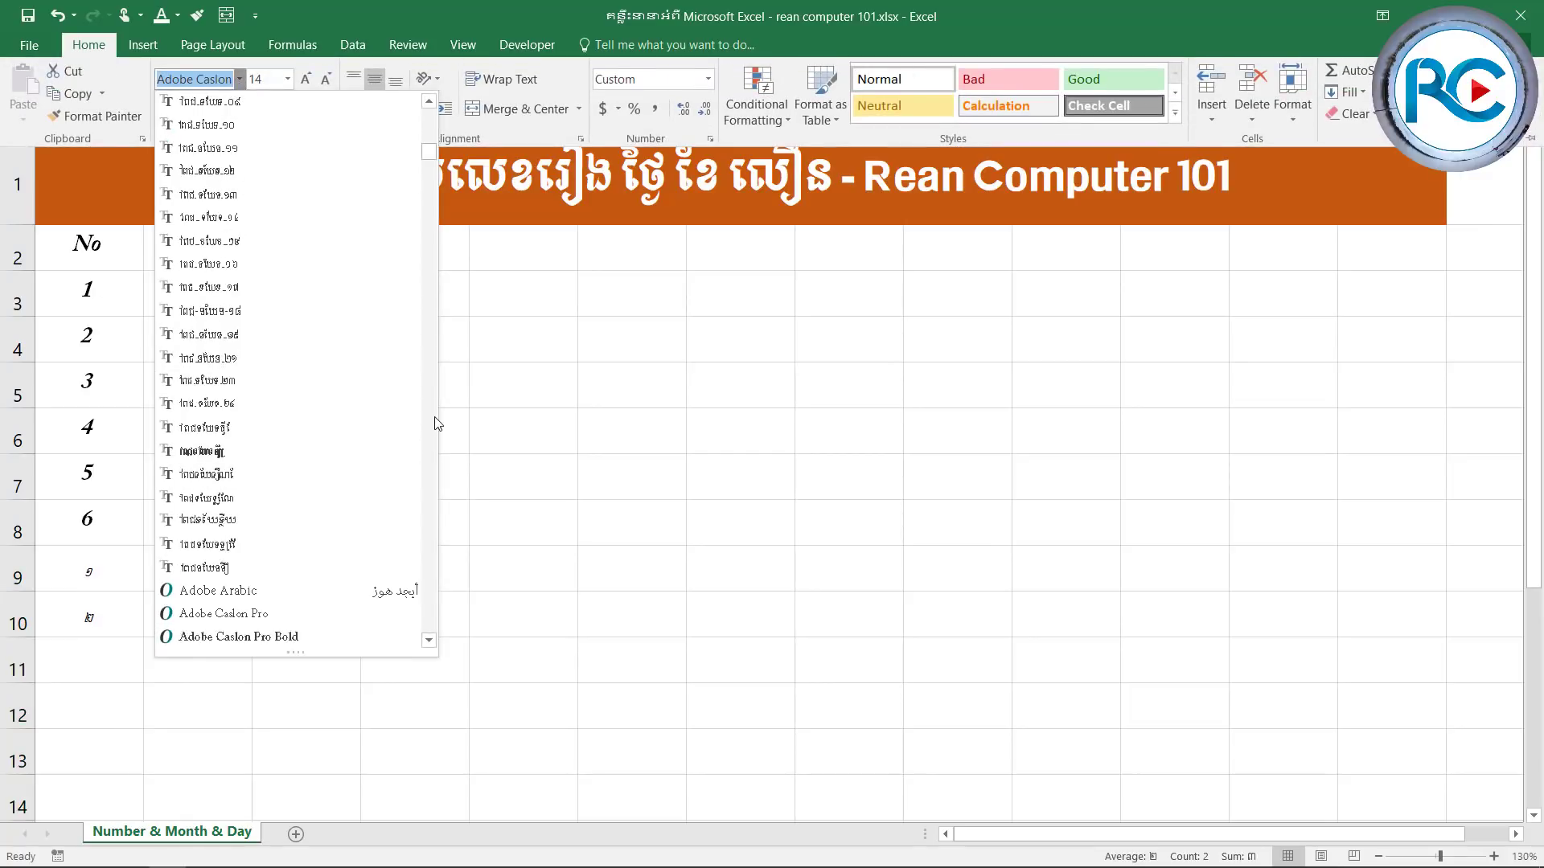
mouse_move(431, 161)
left_mouse_down()
mouse_move(431, 109)
mouse_move(426, 394)
left_mouse_up()
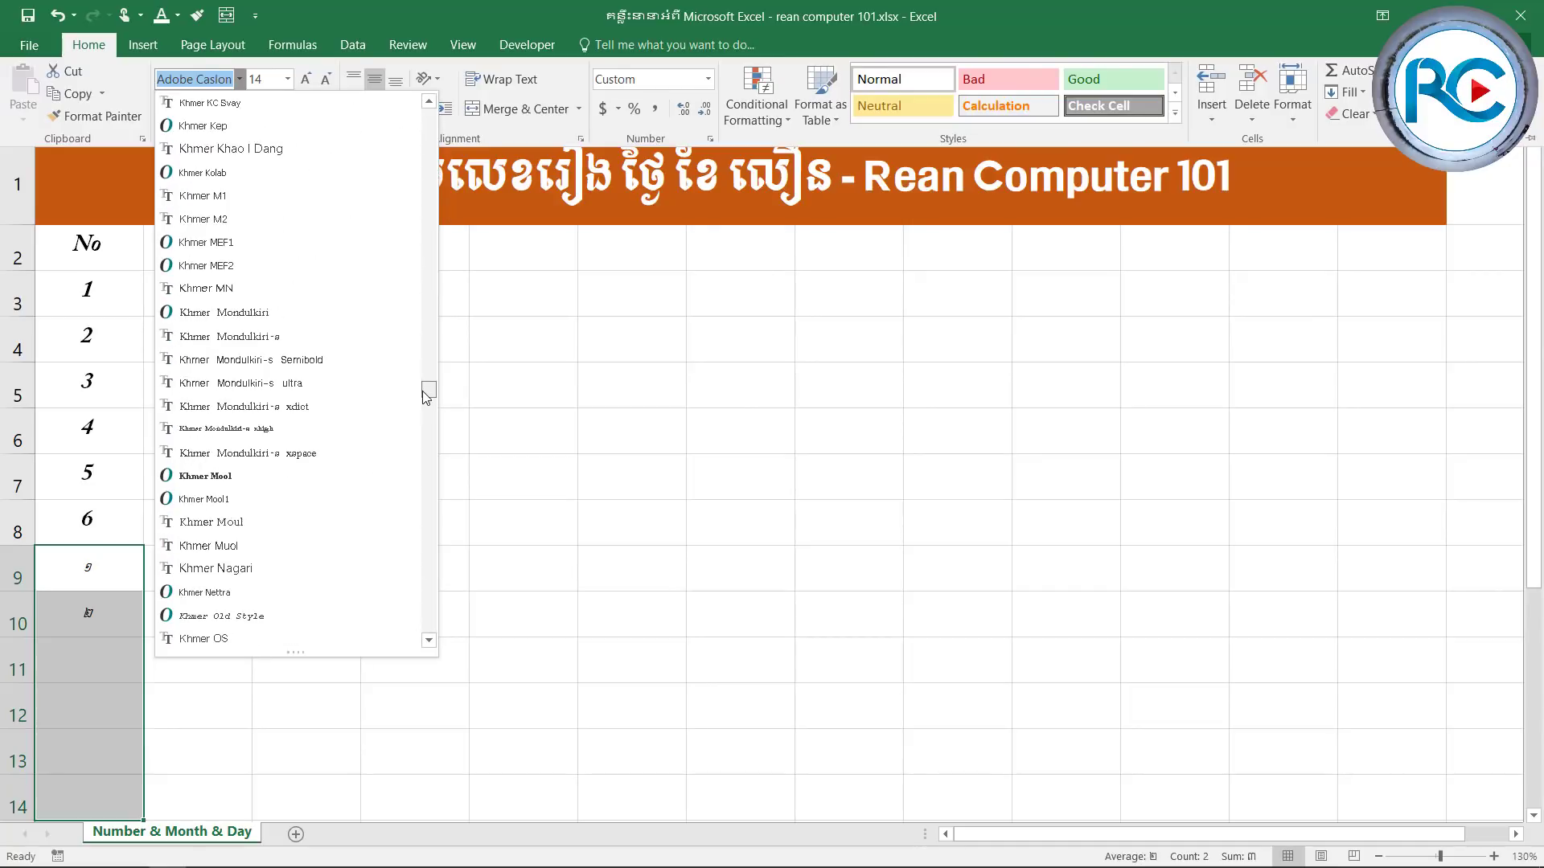
scroll(422, 391, "up", 1)
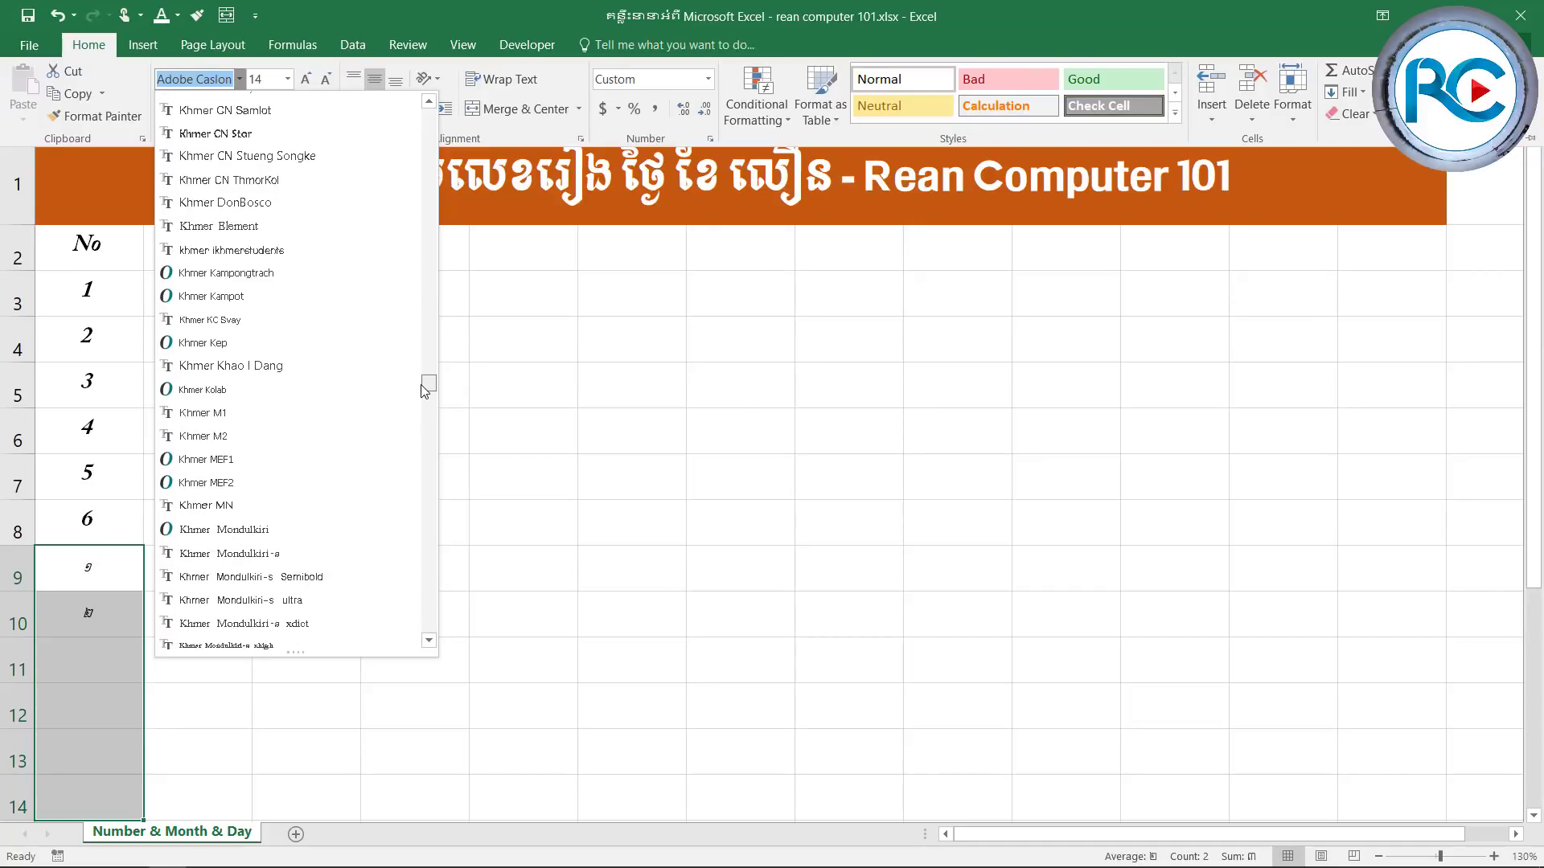
left_click(266, 416)
Extend the Khmer numeral series down to A14, ending at ៦.
left_click(105, 603)
left_click_drag(103, 560, 141, 796)
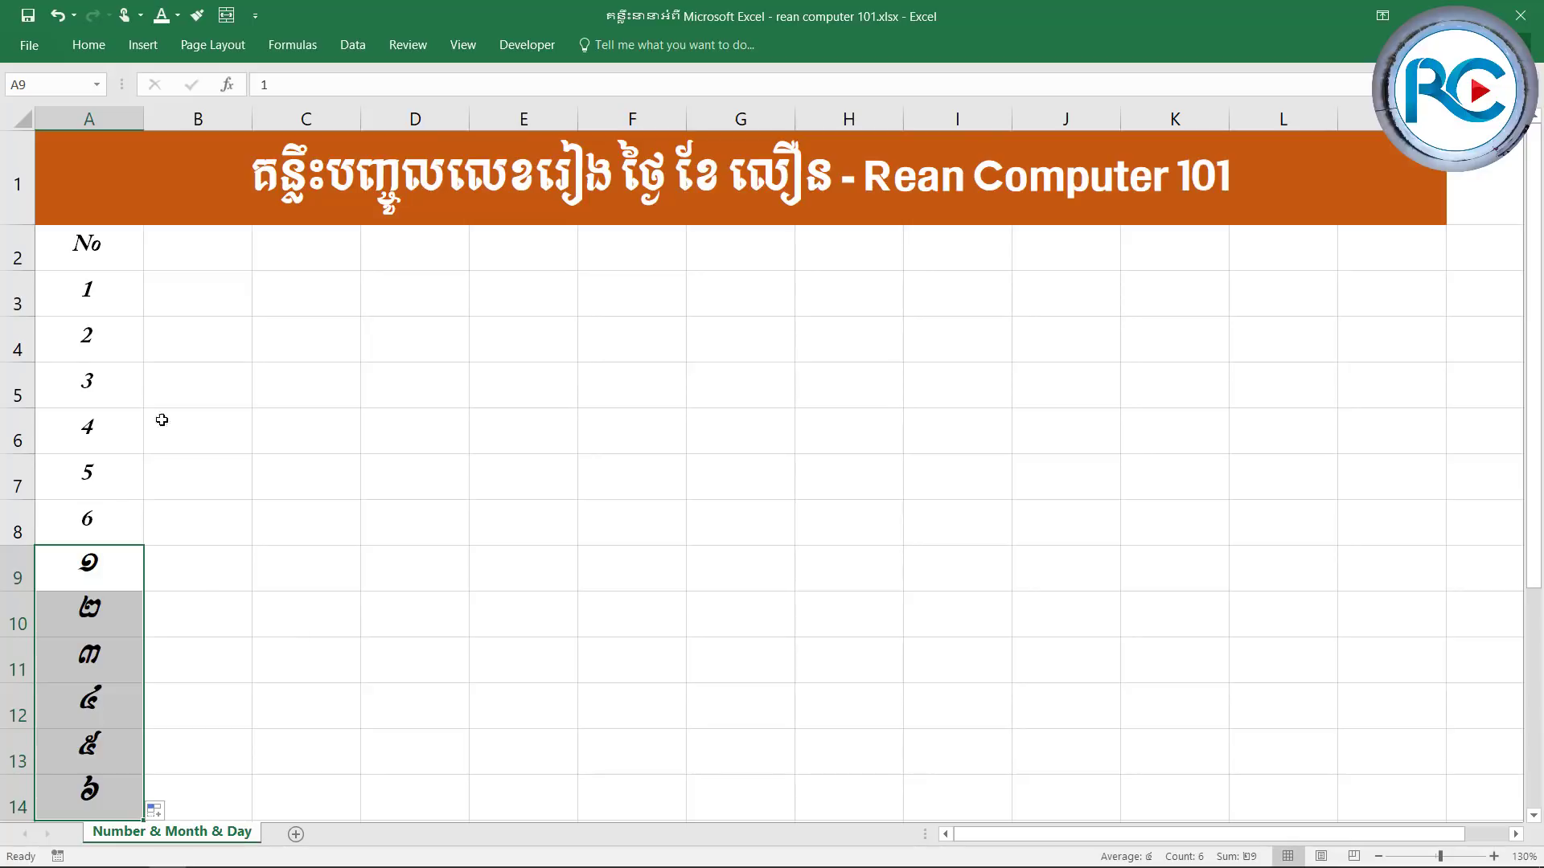
left_click_drag(85, 299, 93, 539)
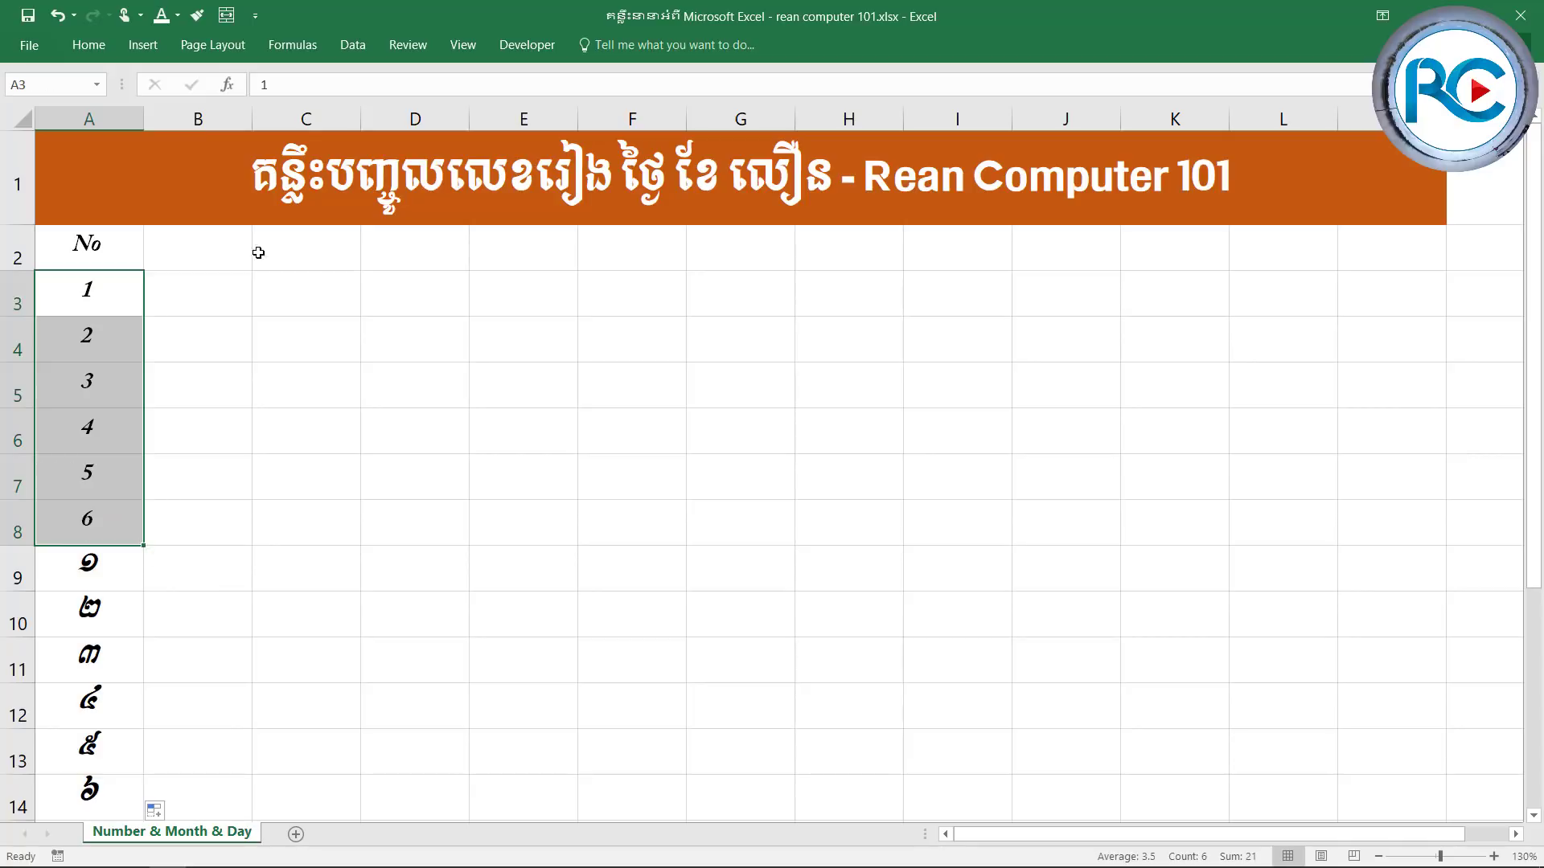
Enter 1 in B2 and 2 in C2, then fill the series across to K2 (1–10).
left_click(199, 251)
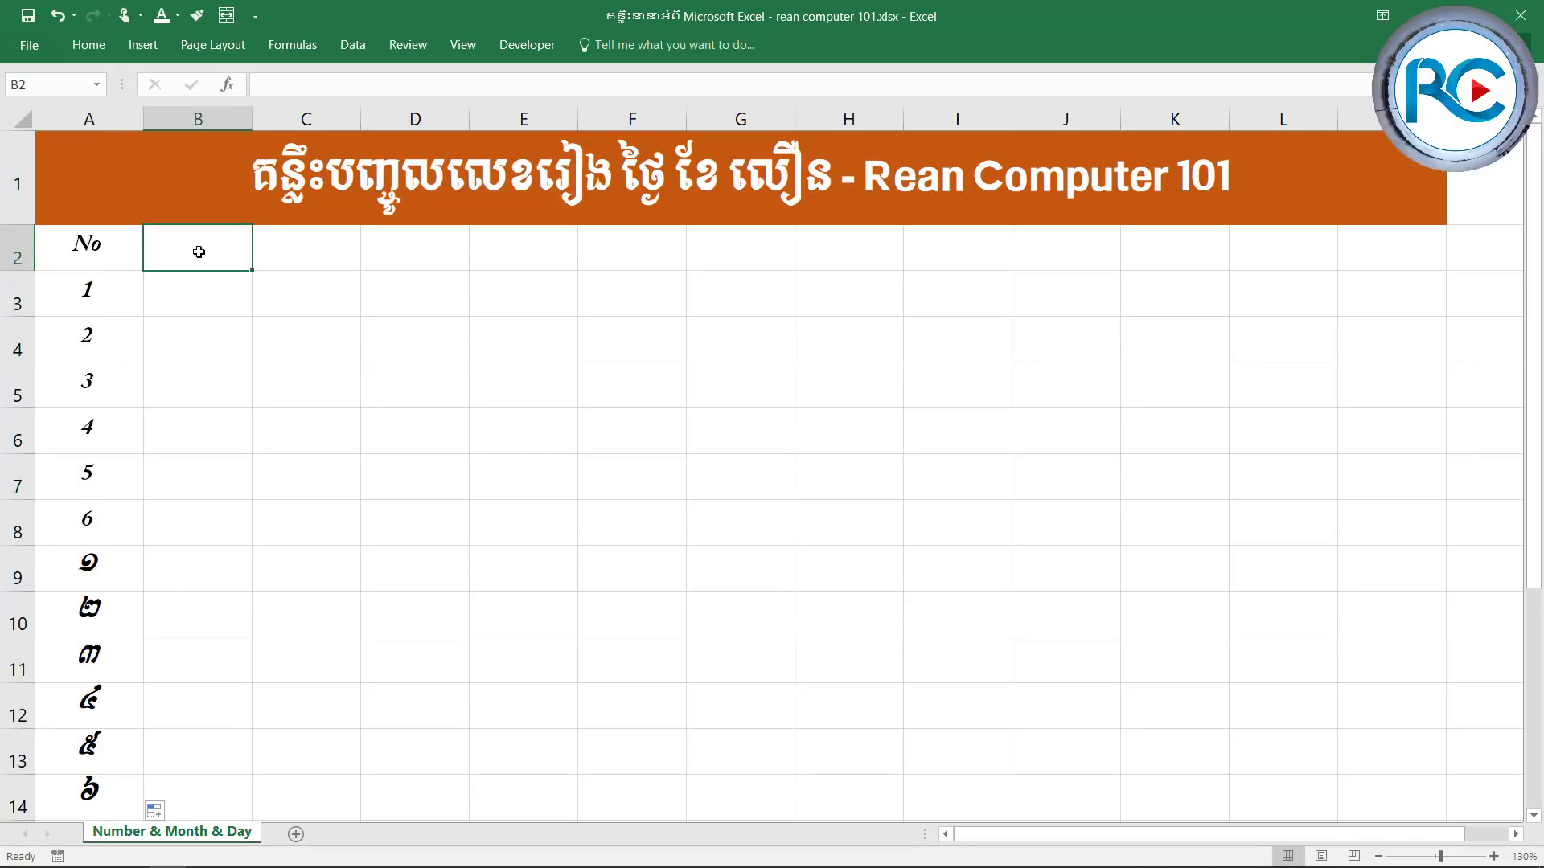
type("១")
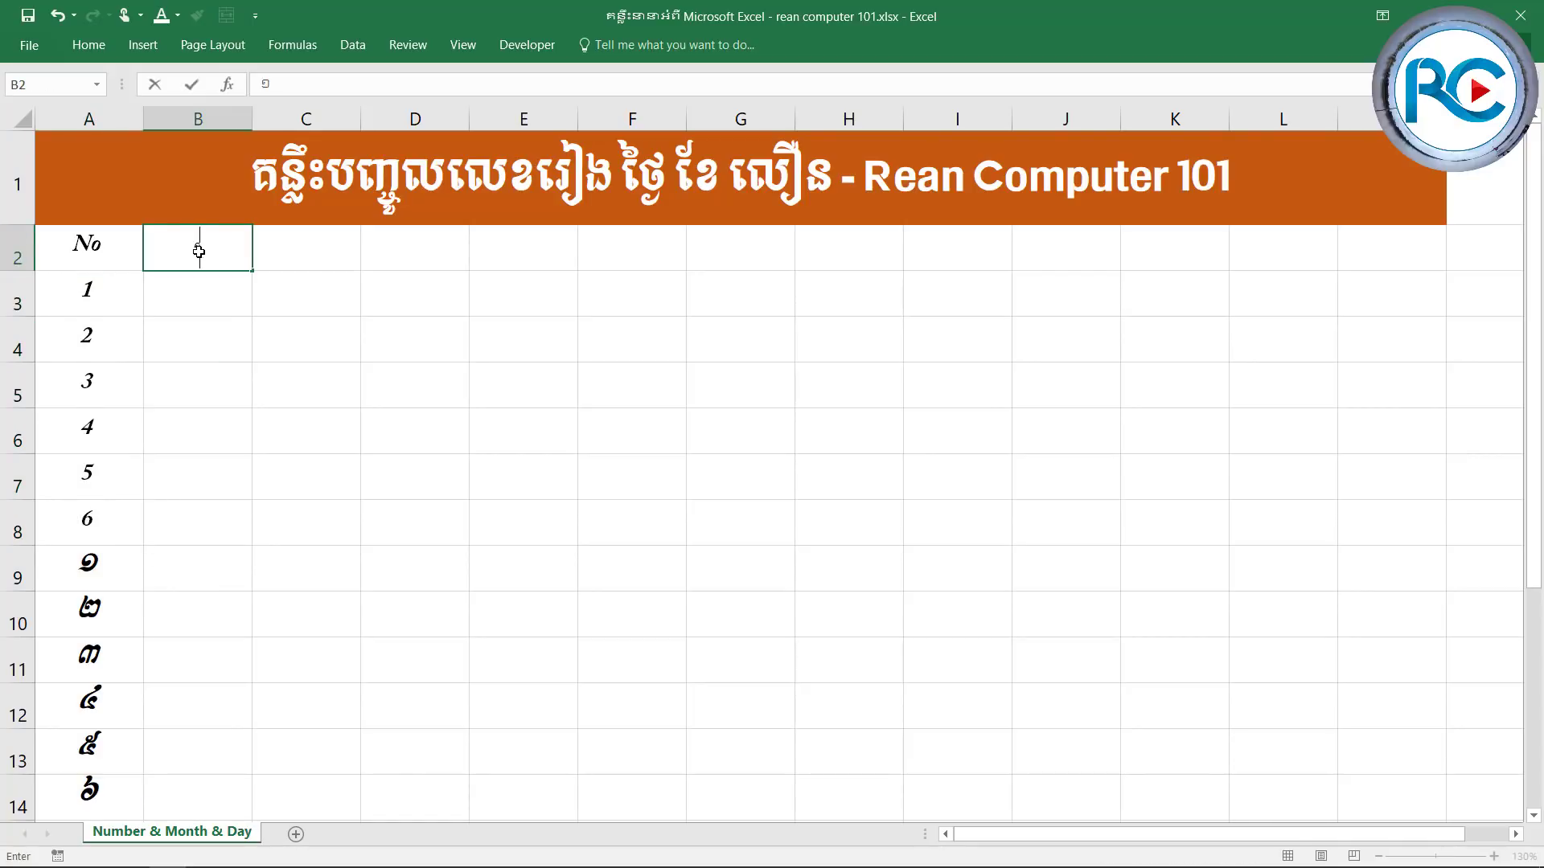
key("Tab")
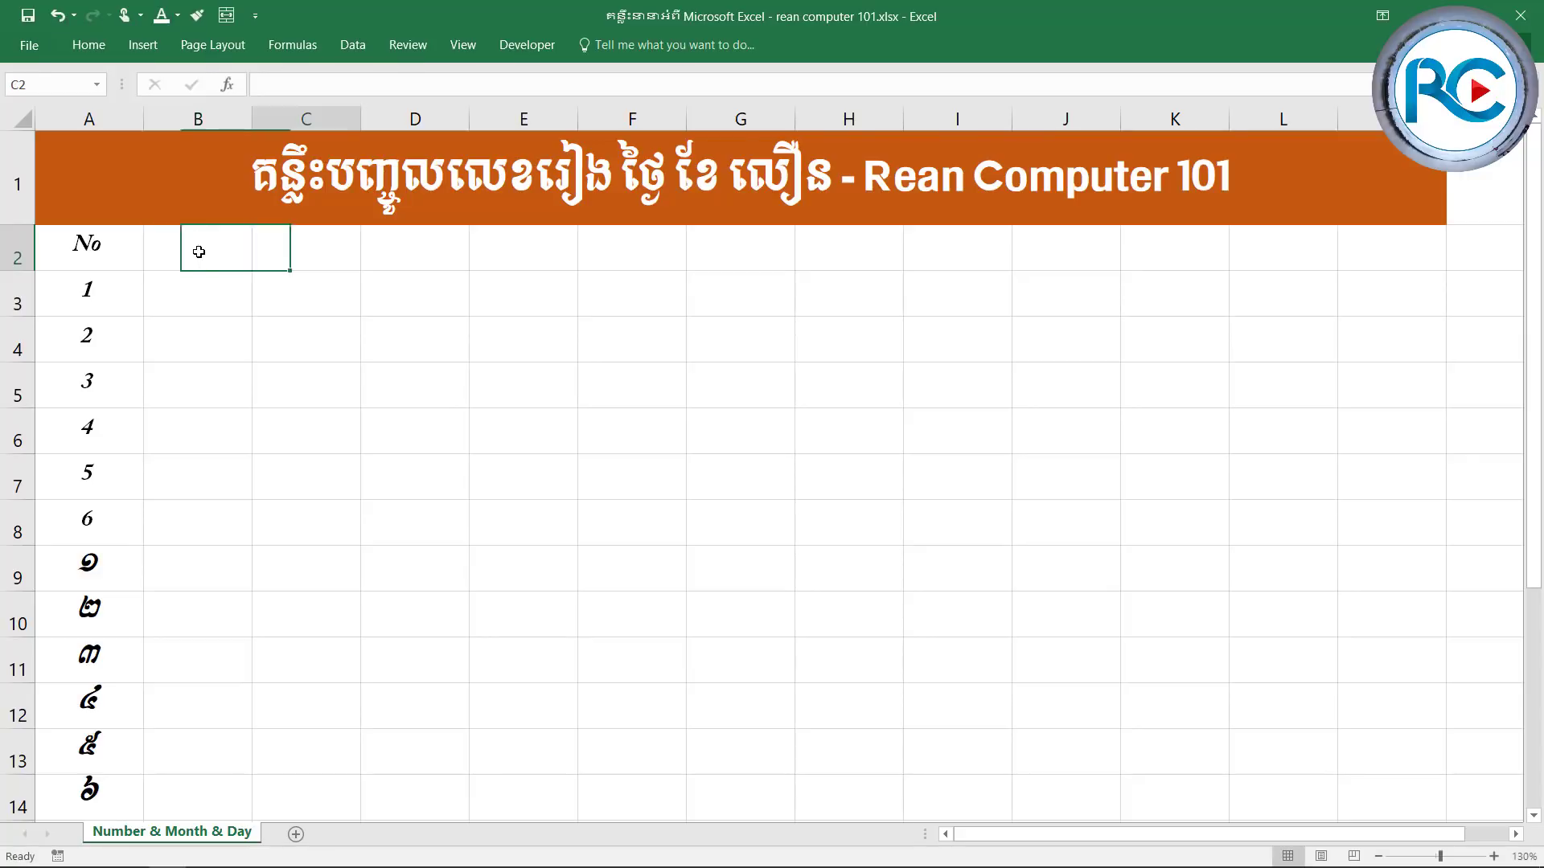
left_click(199, 251)
type("1")
key("Tab")
type("2")
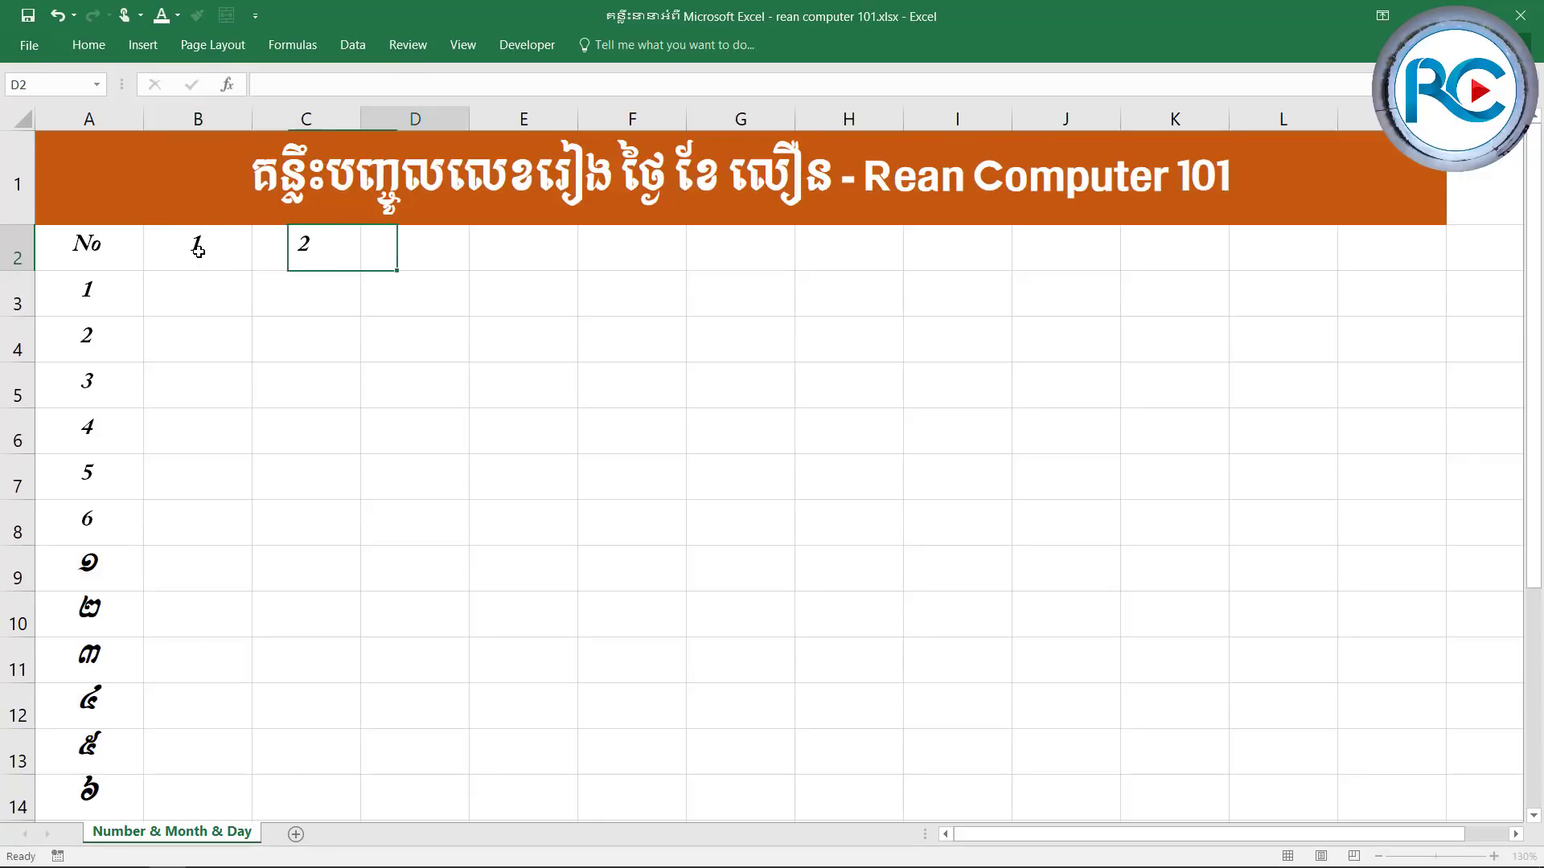
key("Tab")
key("Left")
key("Left")
mouse_move(283, 251)
left_mouse_down()
mouse_move(1009, 246)
mouse_move(1246, 226)
left_mouse_up()
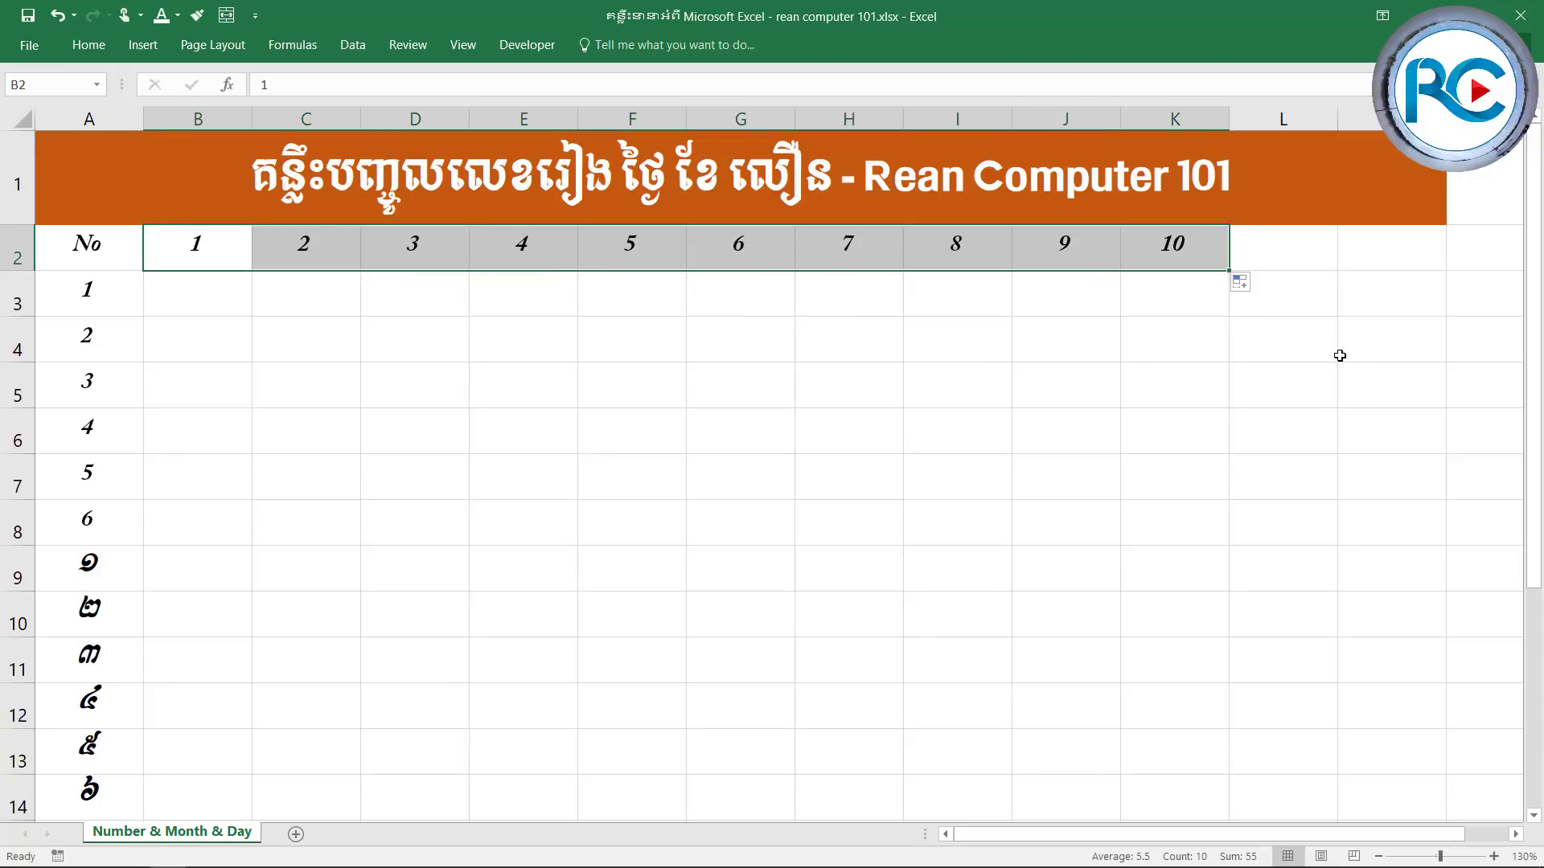
left_click(191, 295)
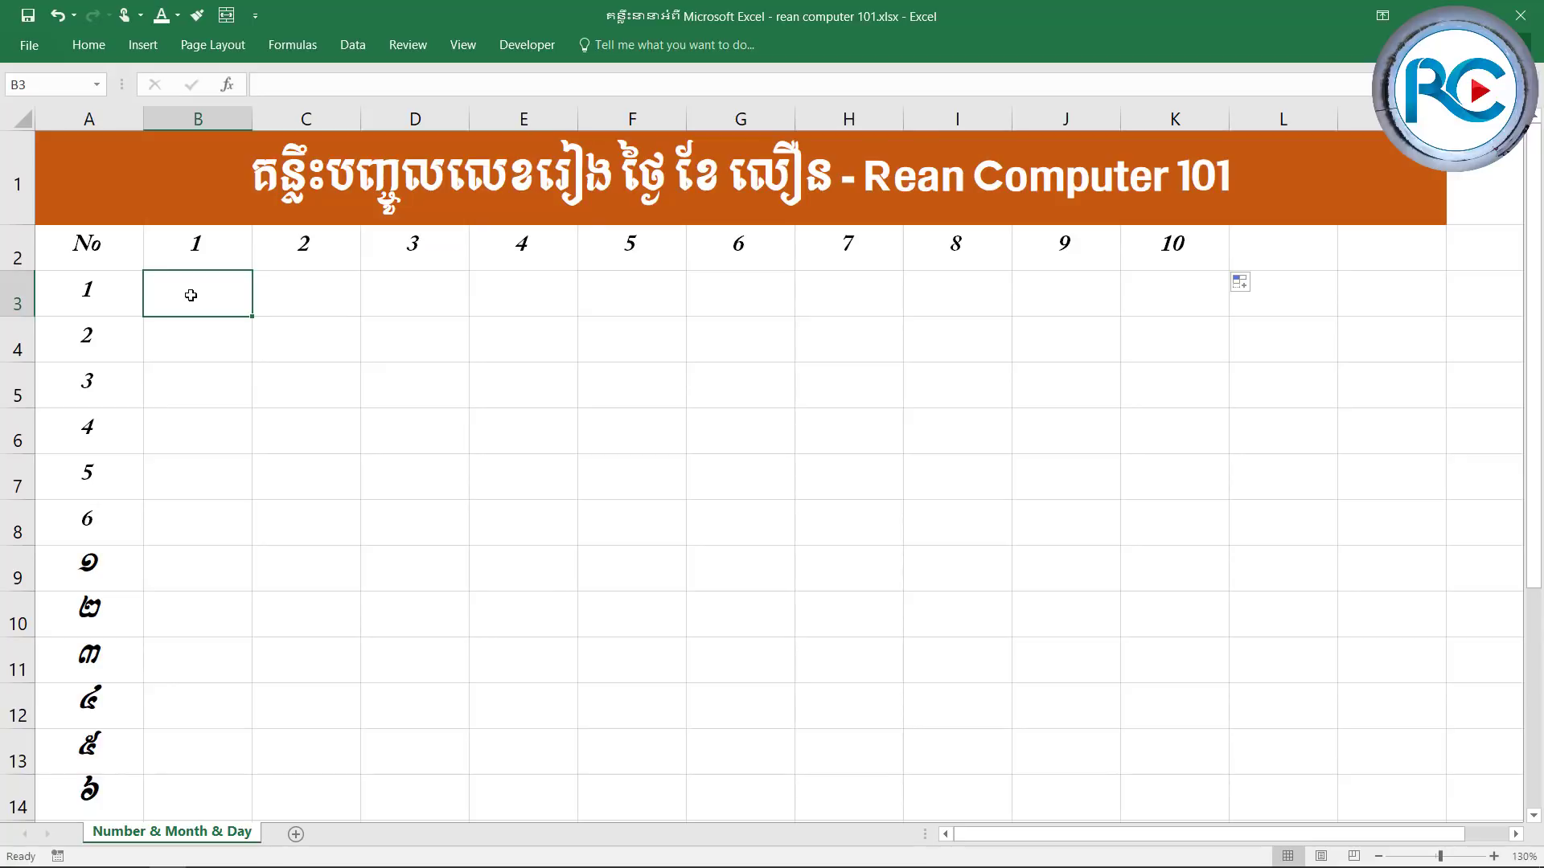
Enter 3 in B3 and fill the odd-number series from A3:B3 across row 3.
left_click(285, 250)
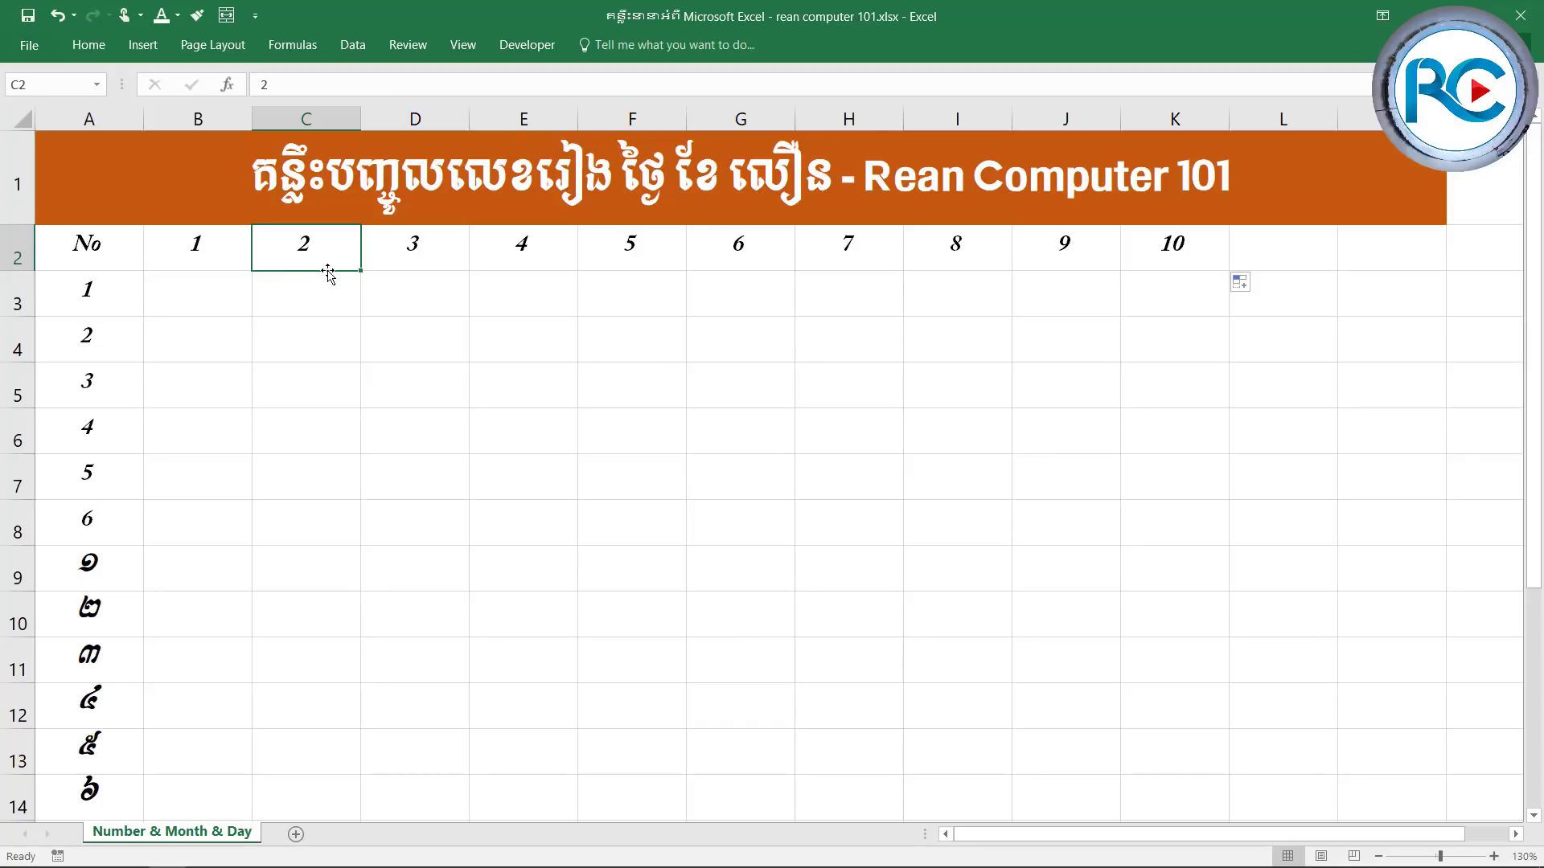
left_click(201, 296)
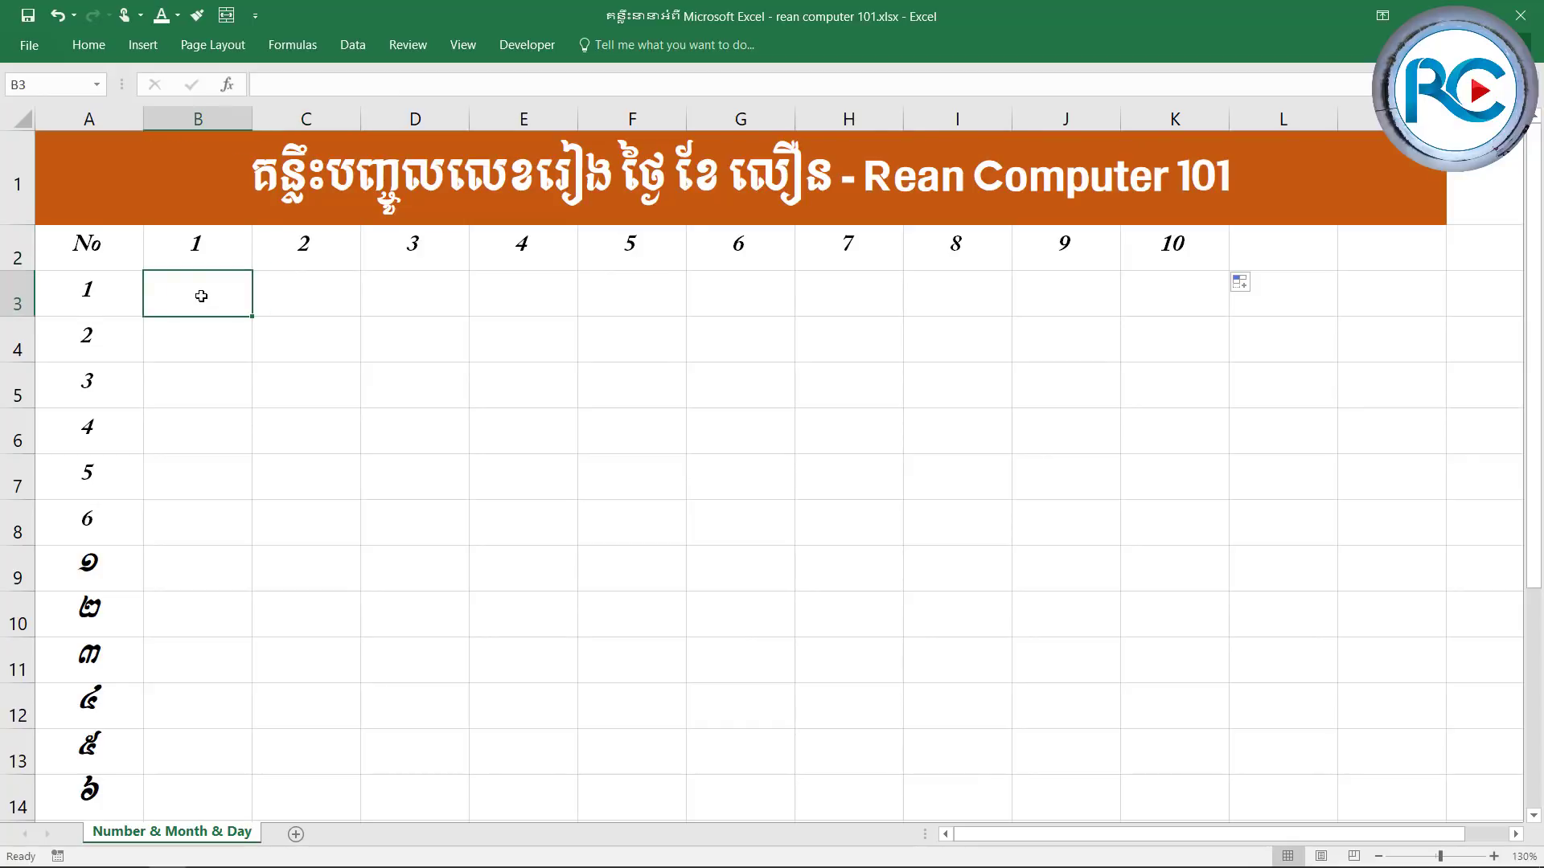
type("3")
left_click_drag(48, 296, 212, 289)
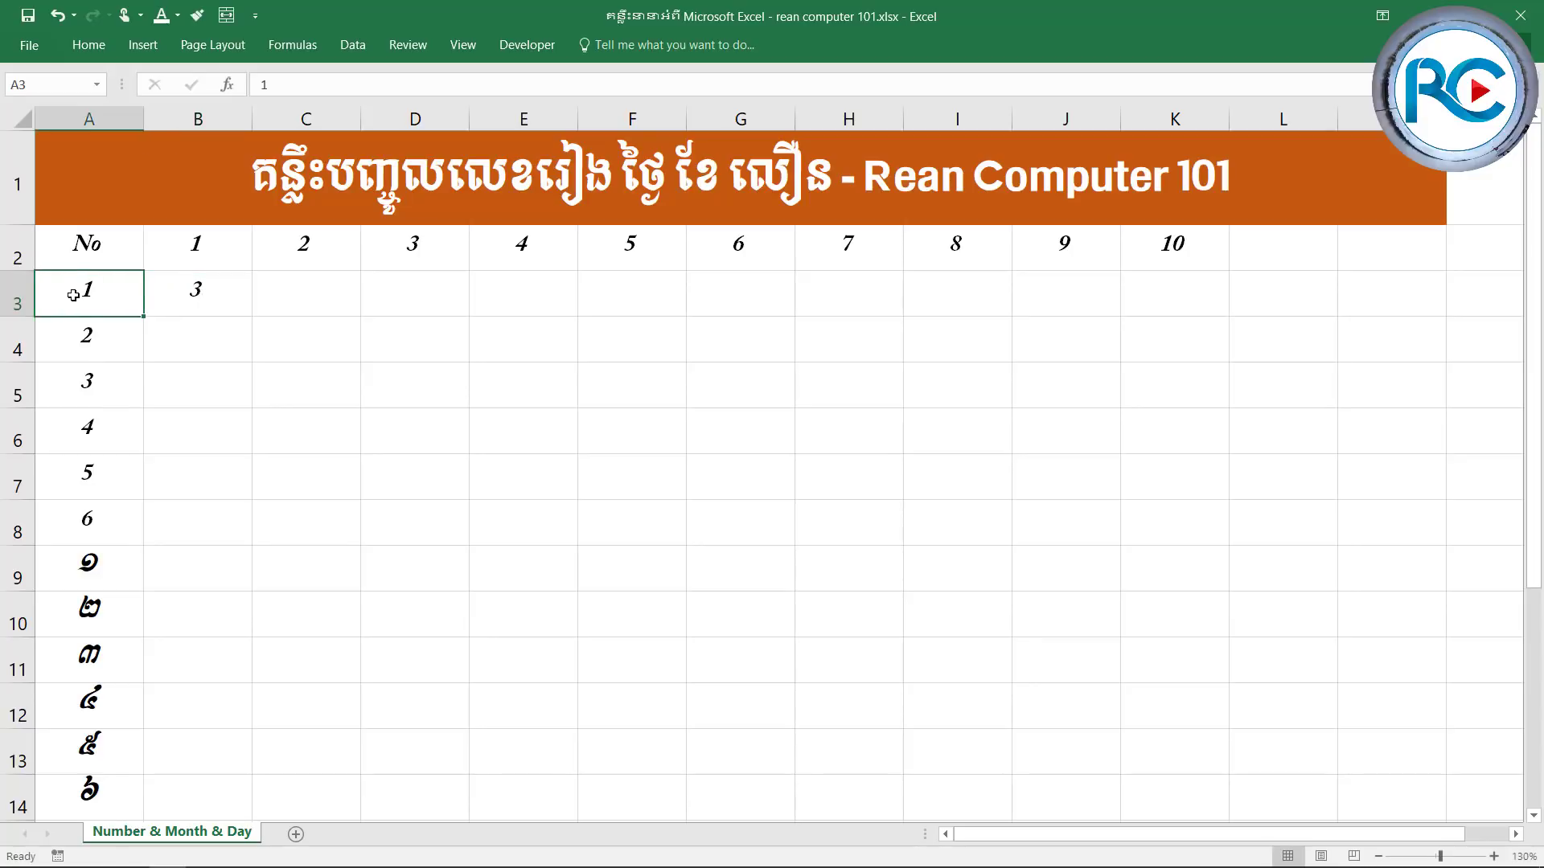
left_click(214, 304)
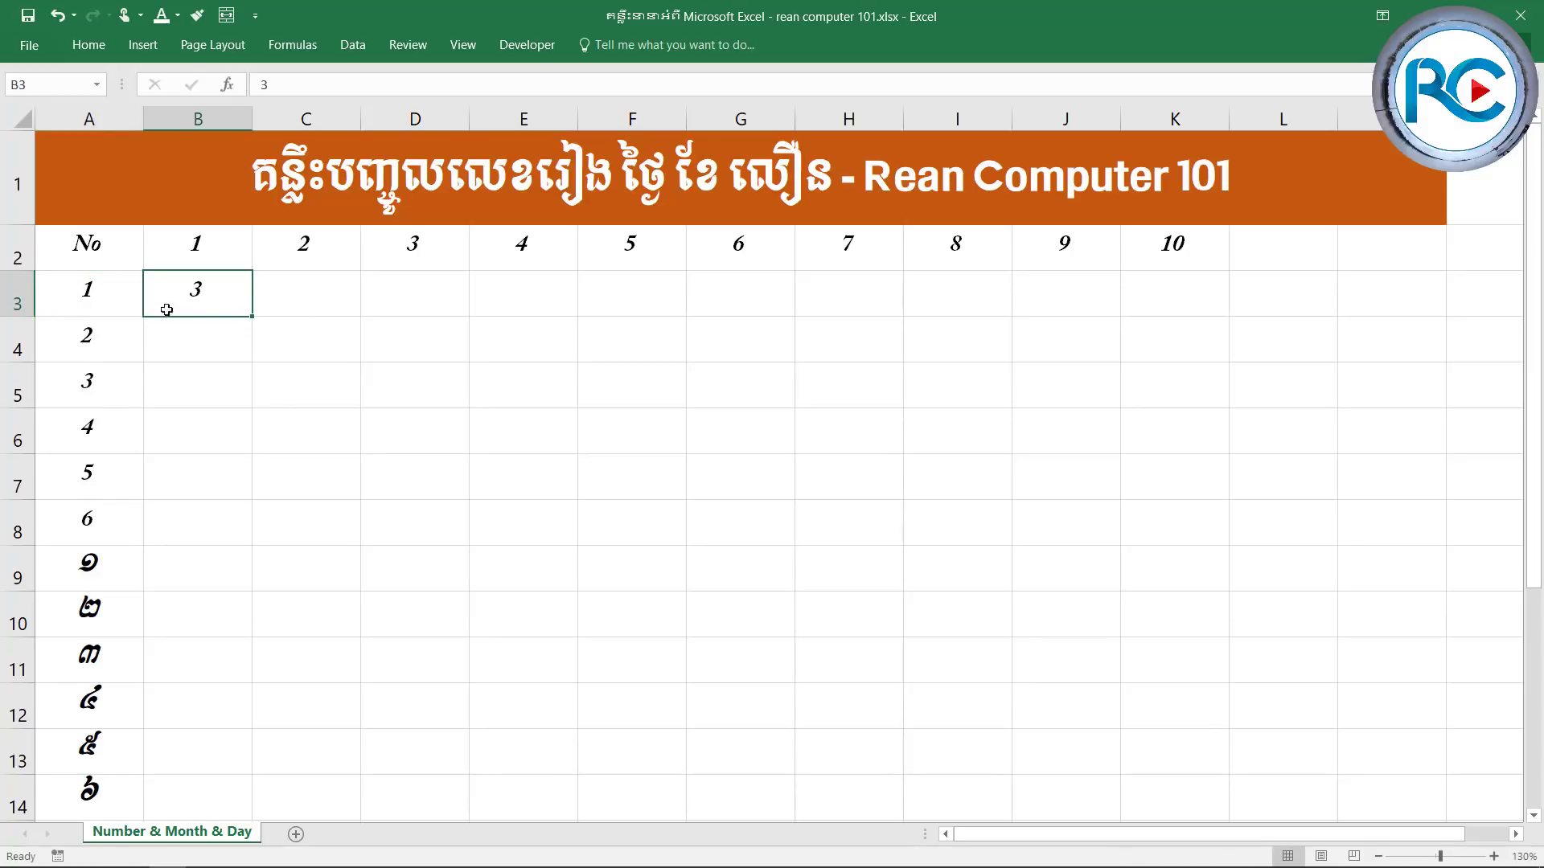
left_click_drag(100, 295, 1191, 314)
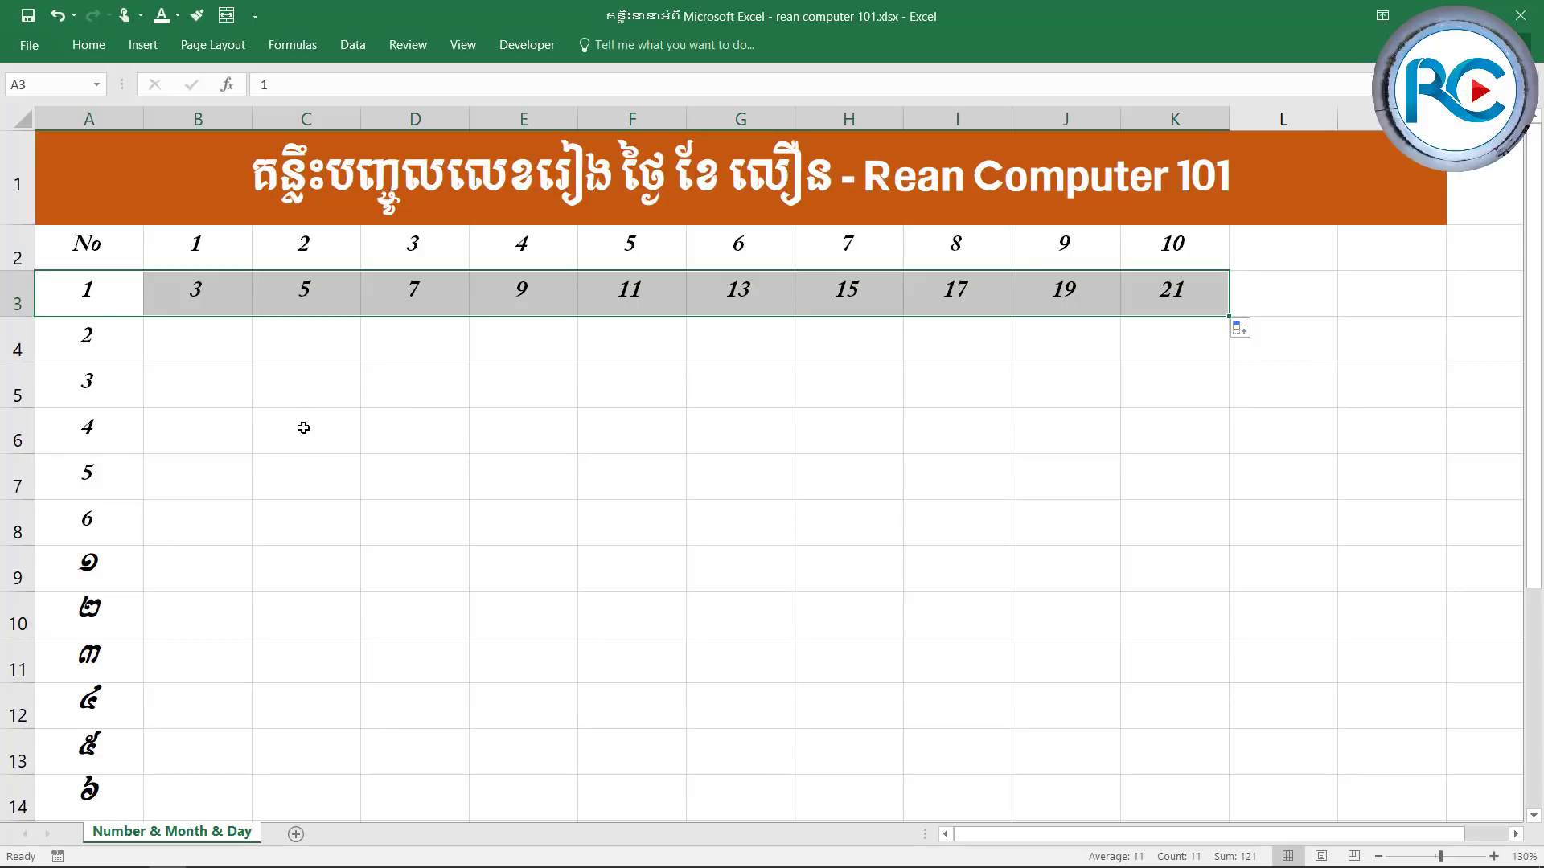
Extend the odd series one more cell to 23 in L3.
left_click(816, 443)
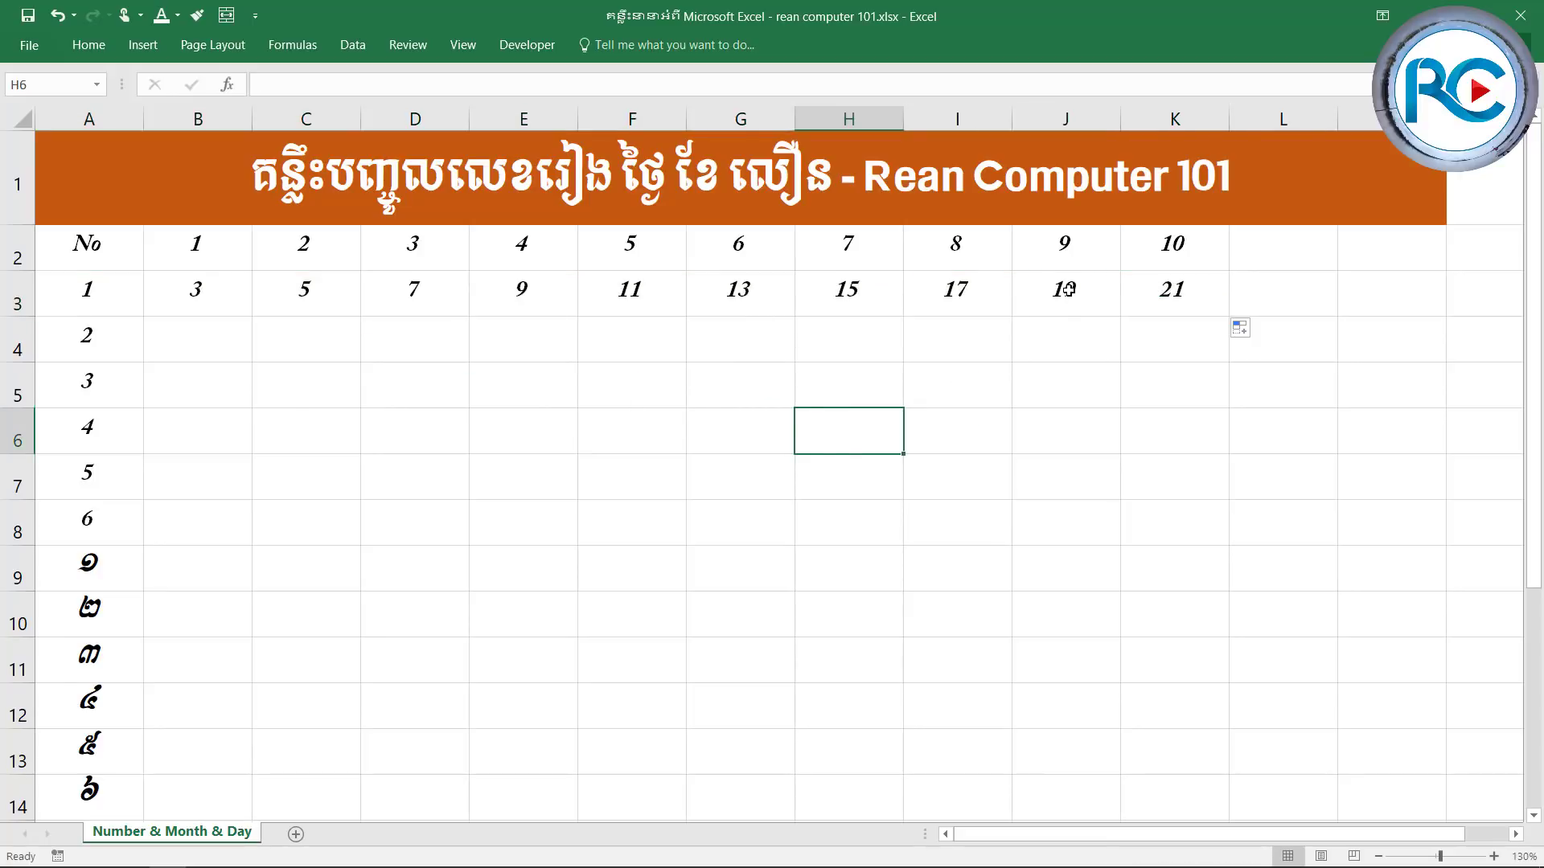
left_click_drag(1070, 292, 1204, 281)
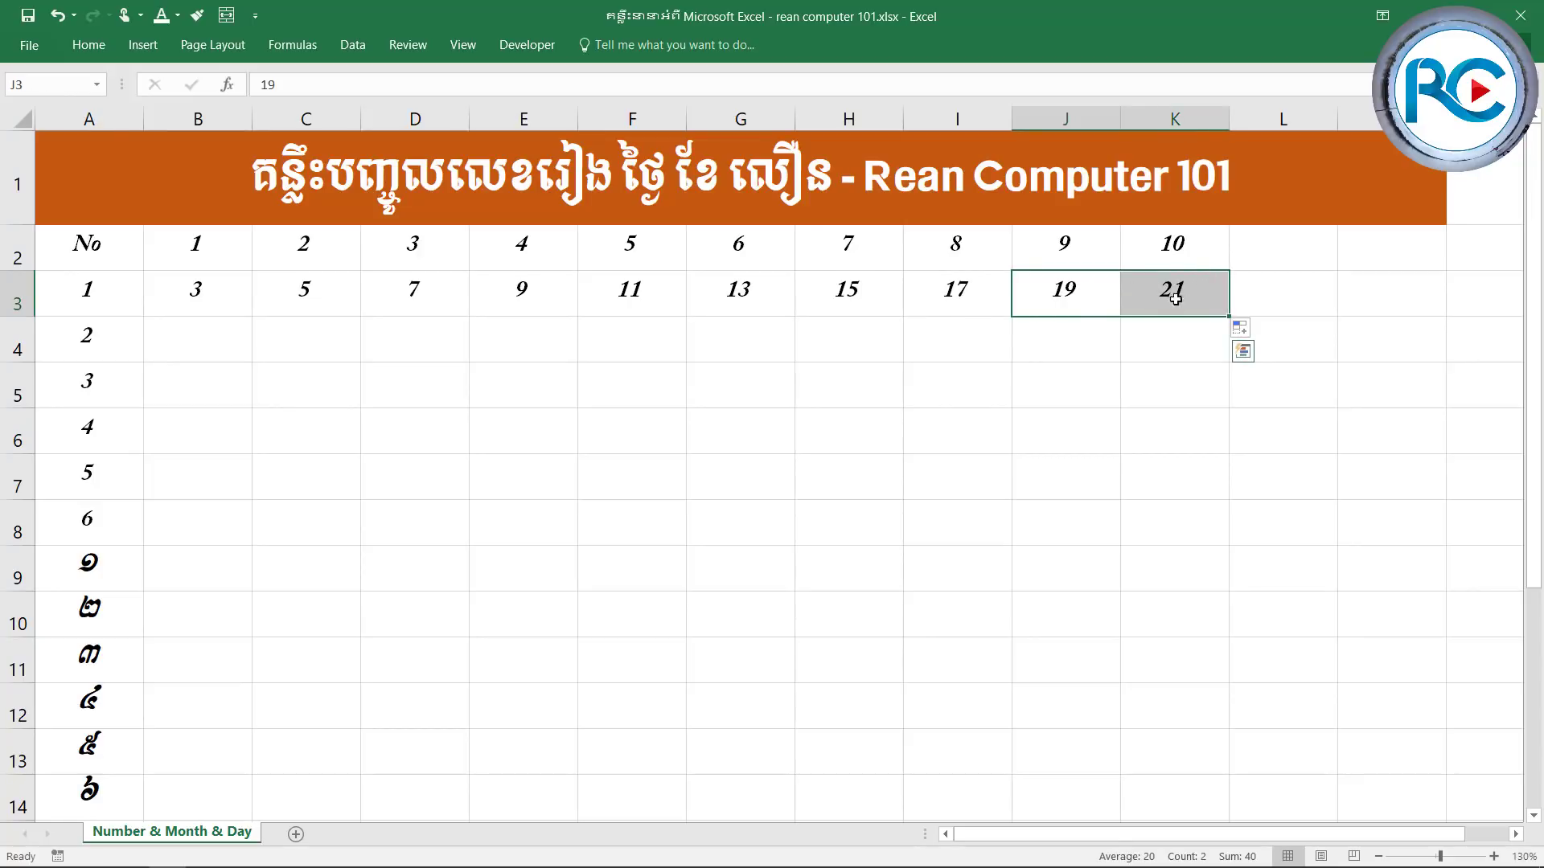
left_click_drag(1229, 317, 1341, 311)
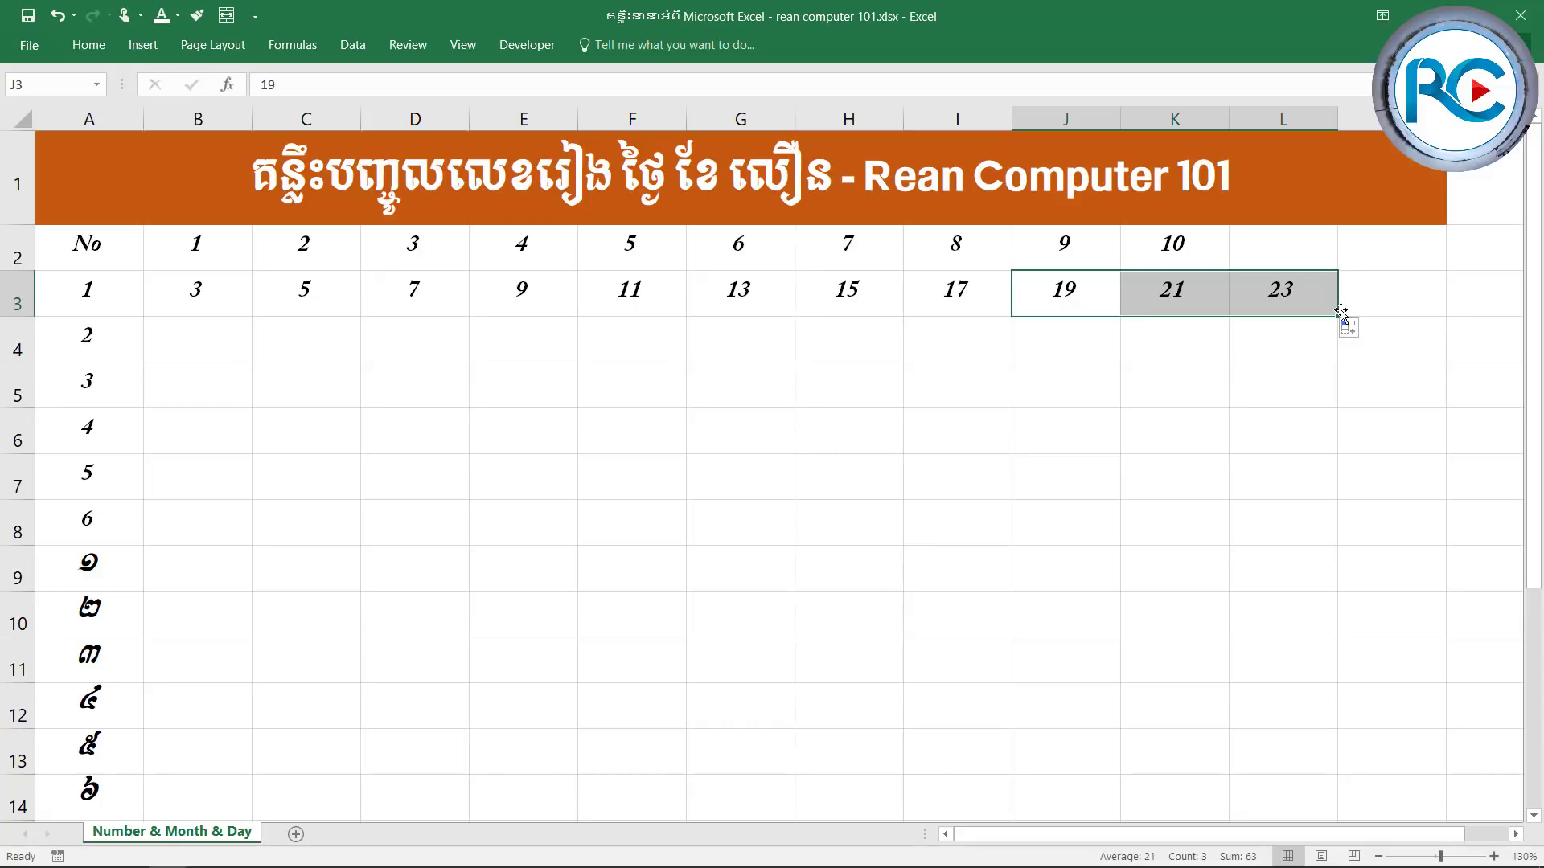
Enter the heading 'Day' in cell B4.
left_click(210, 341)
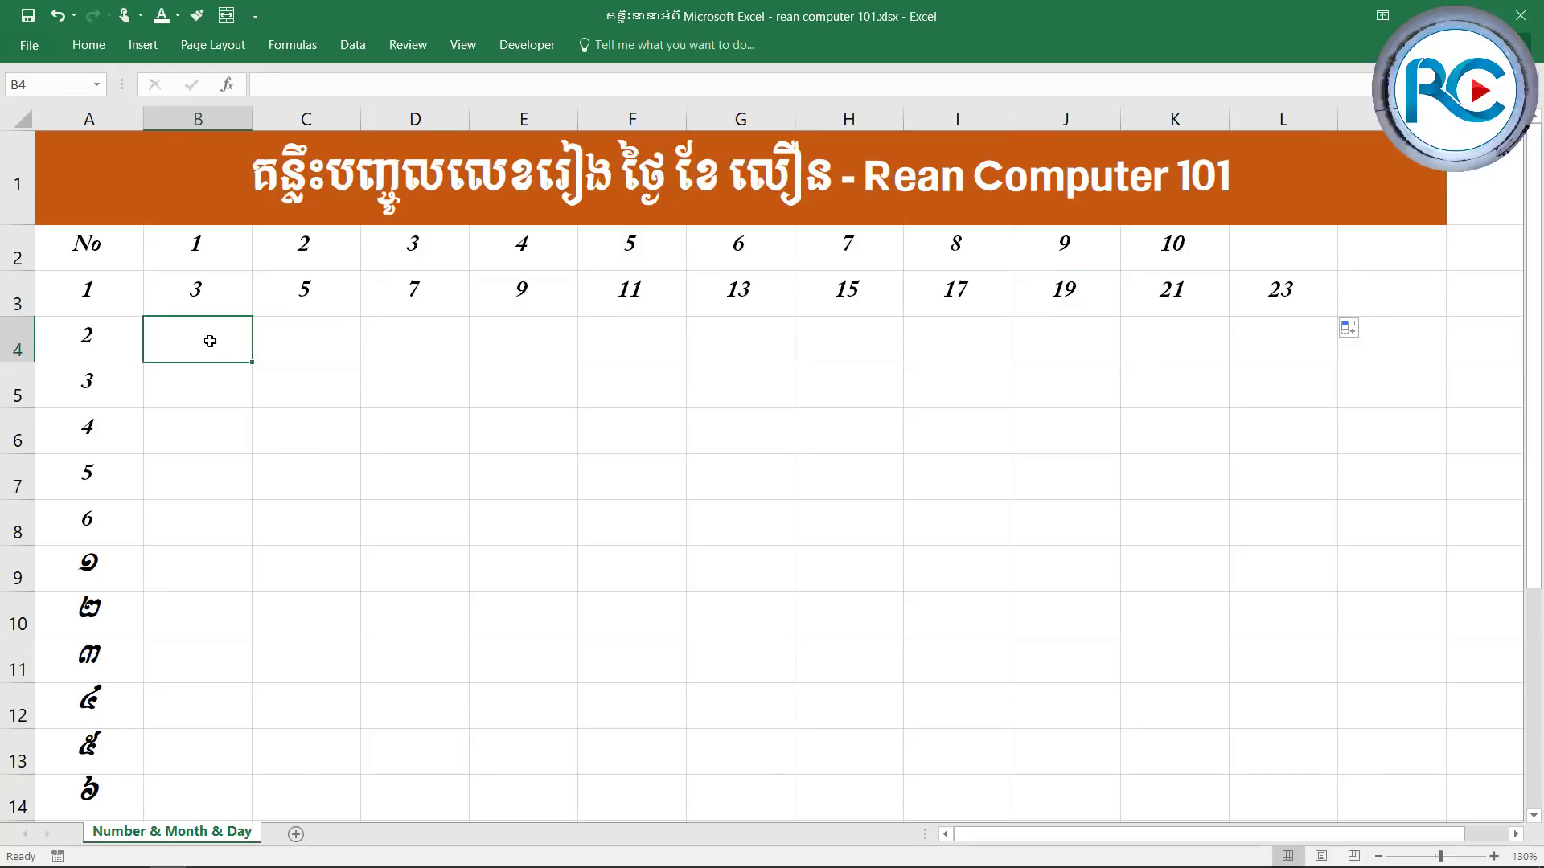
type("Day")
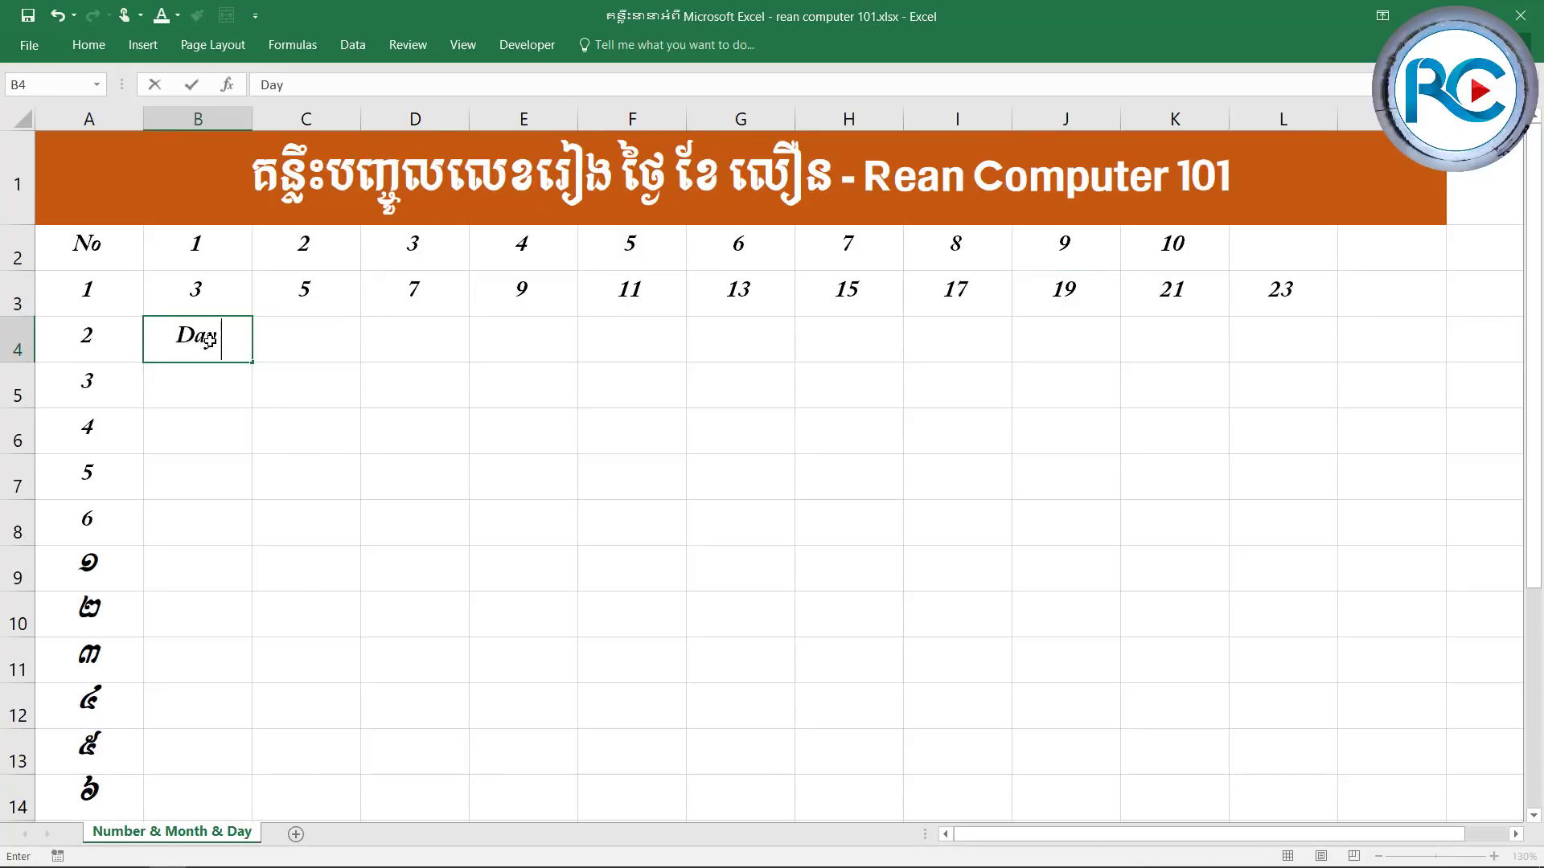
key("Return")
left_click(210, 341)
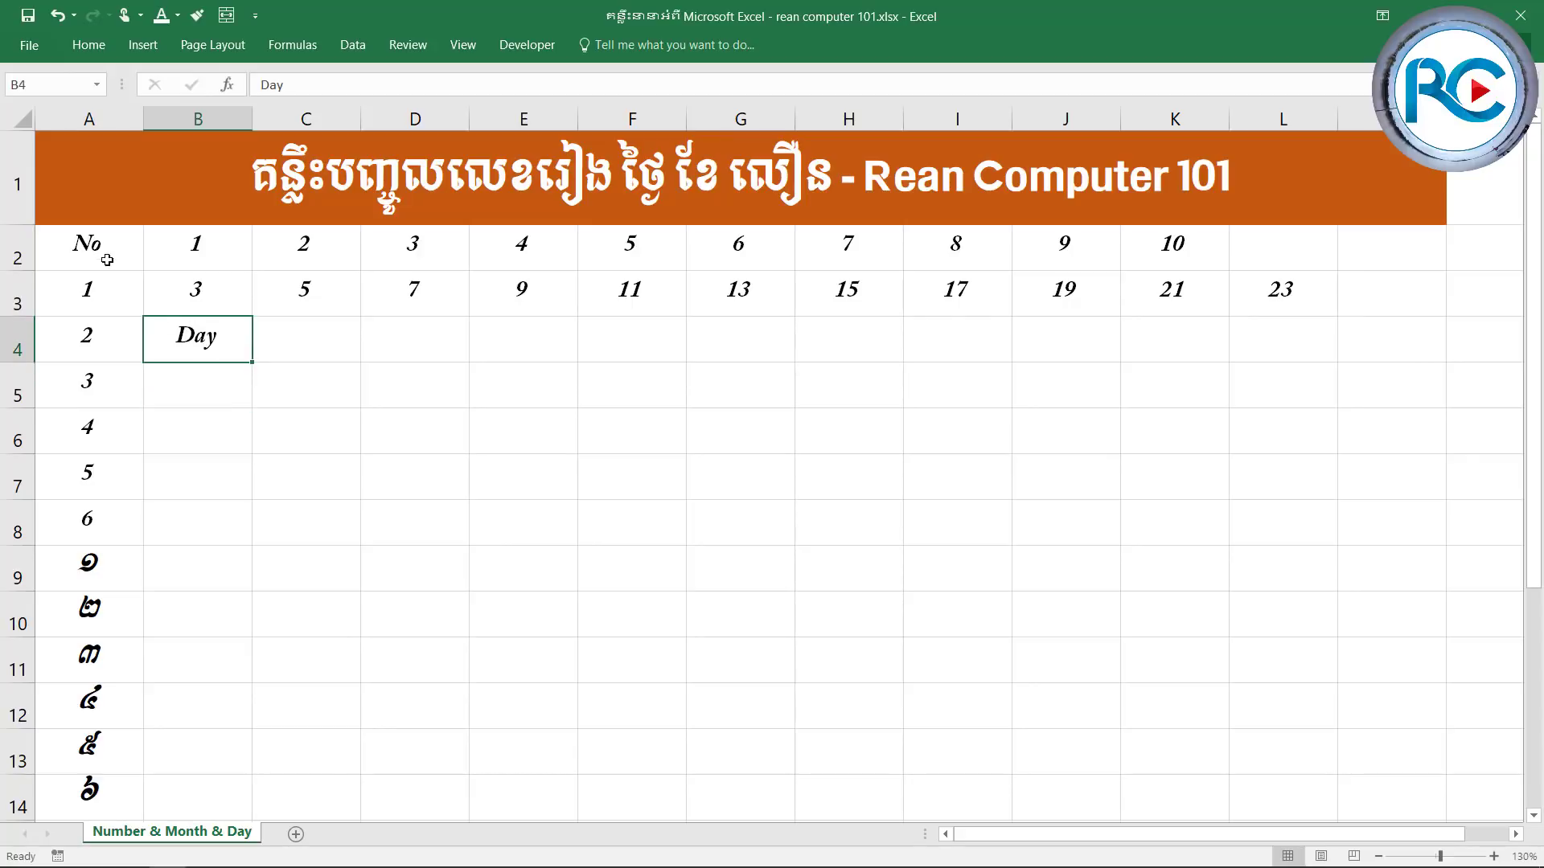
Give the No header a light blue fill and copy that formatting to B4 with Format Painter.
left_click(135, 261)
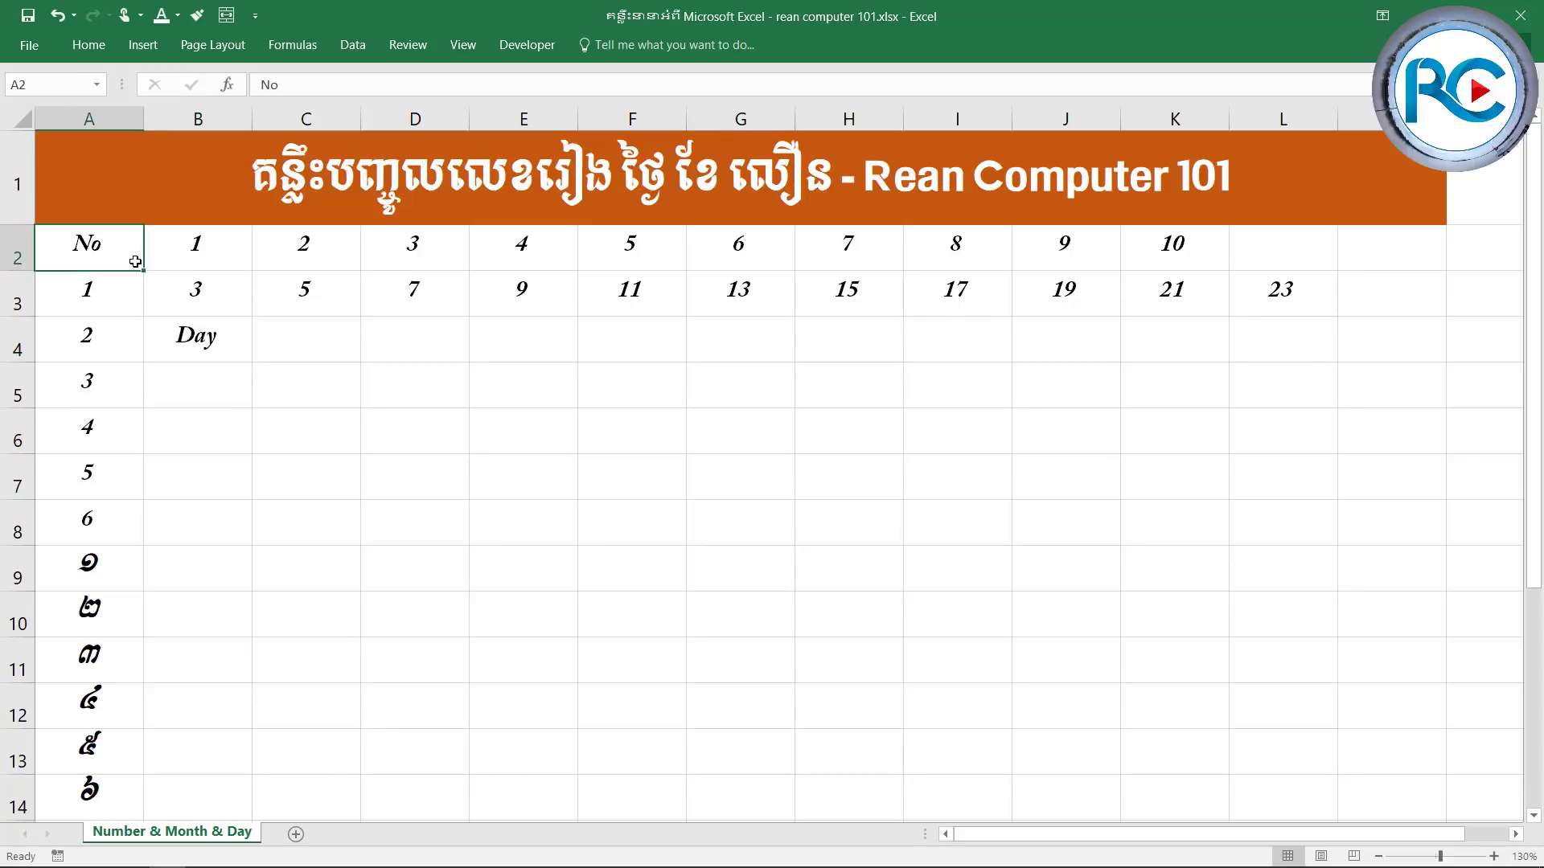
left_click(88, 44)
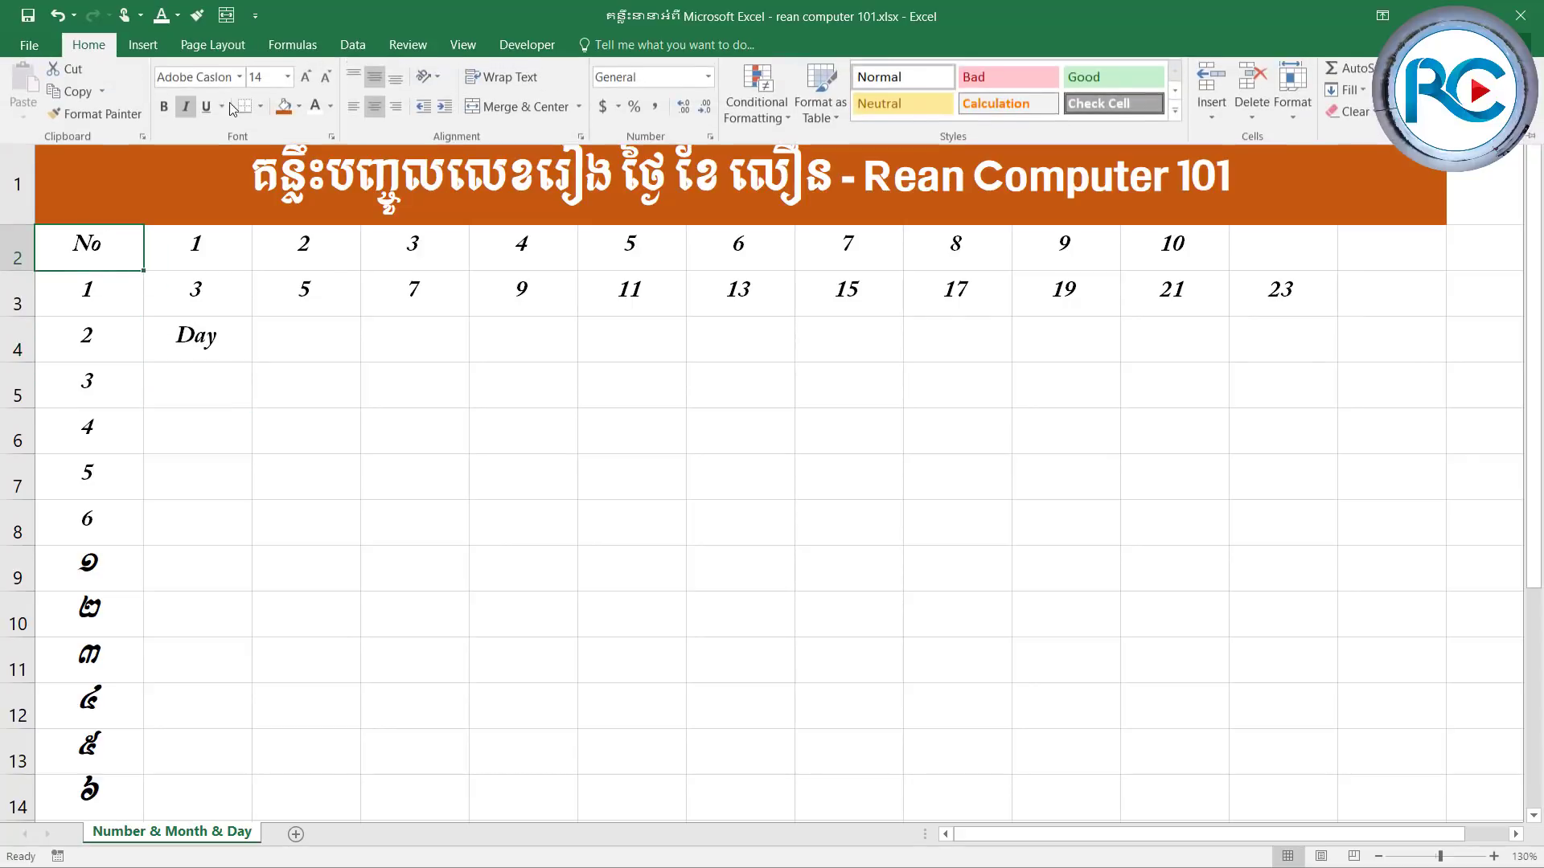
left_click(298, 106)
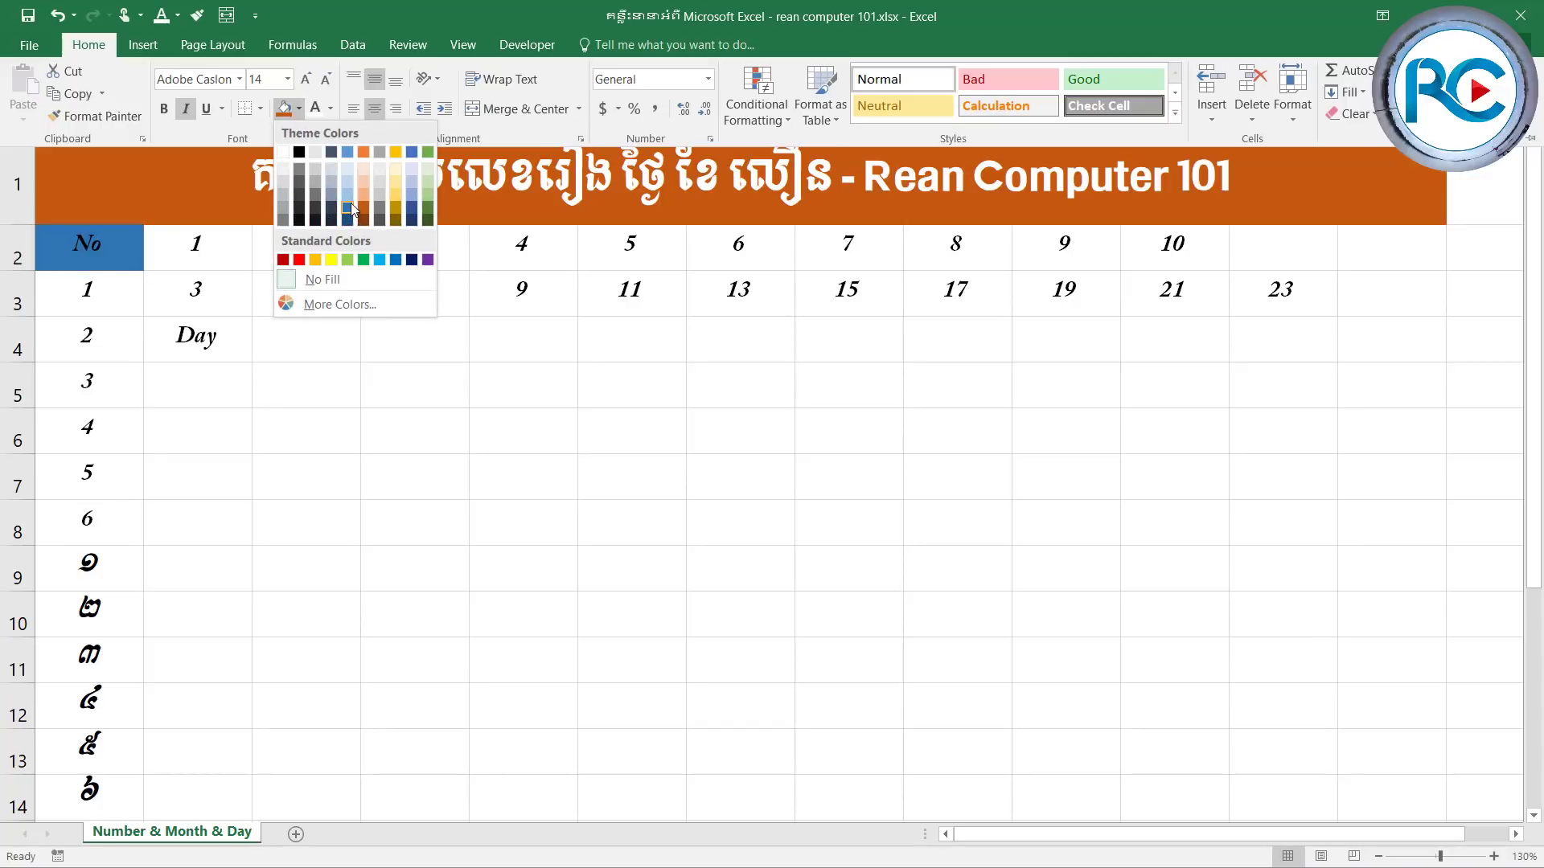
left_click(379, 259)
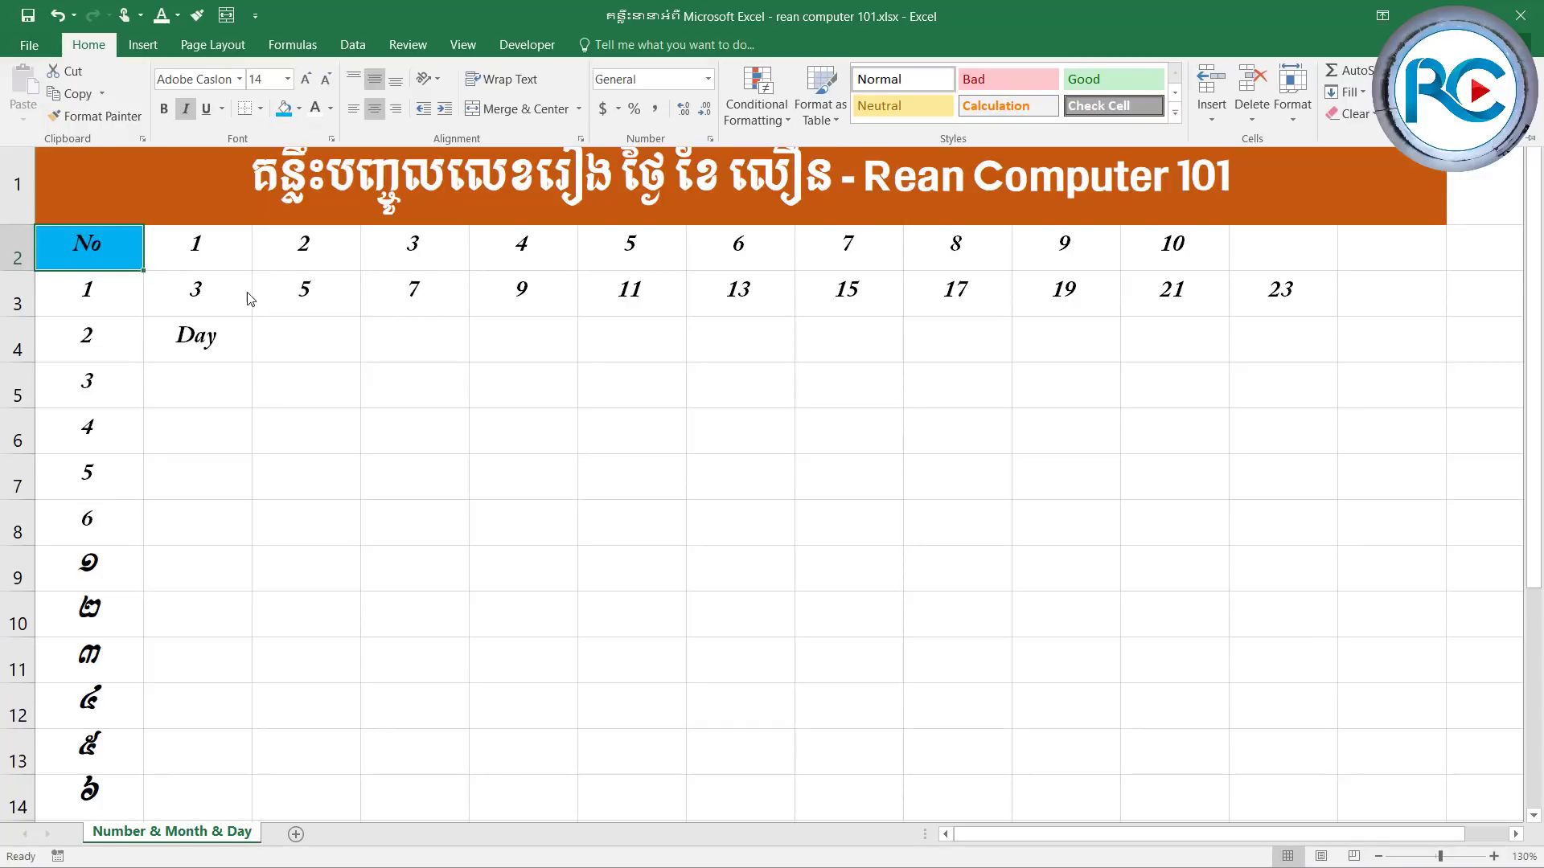
left_click(196, 15)
left_click(211, 341)
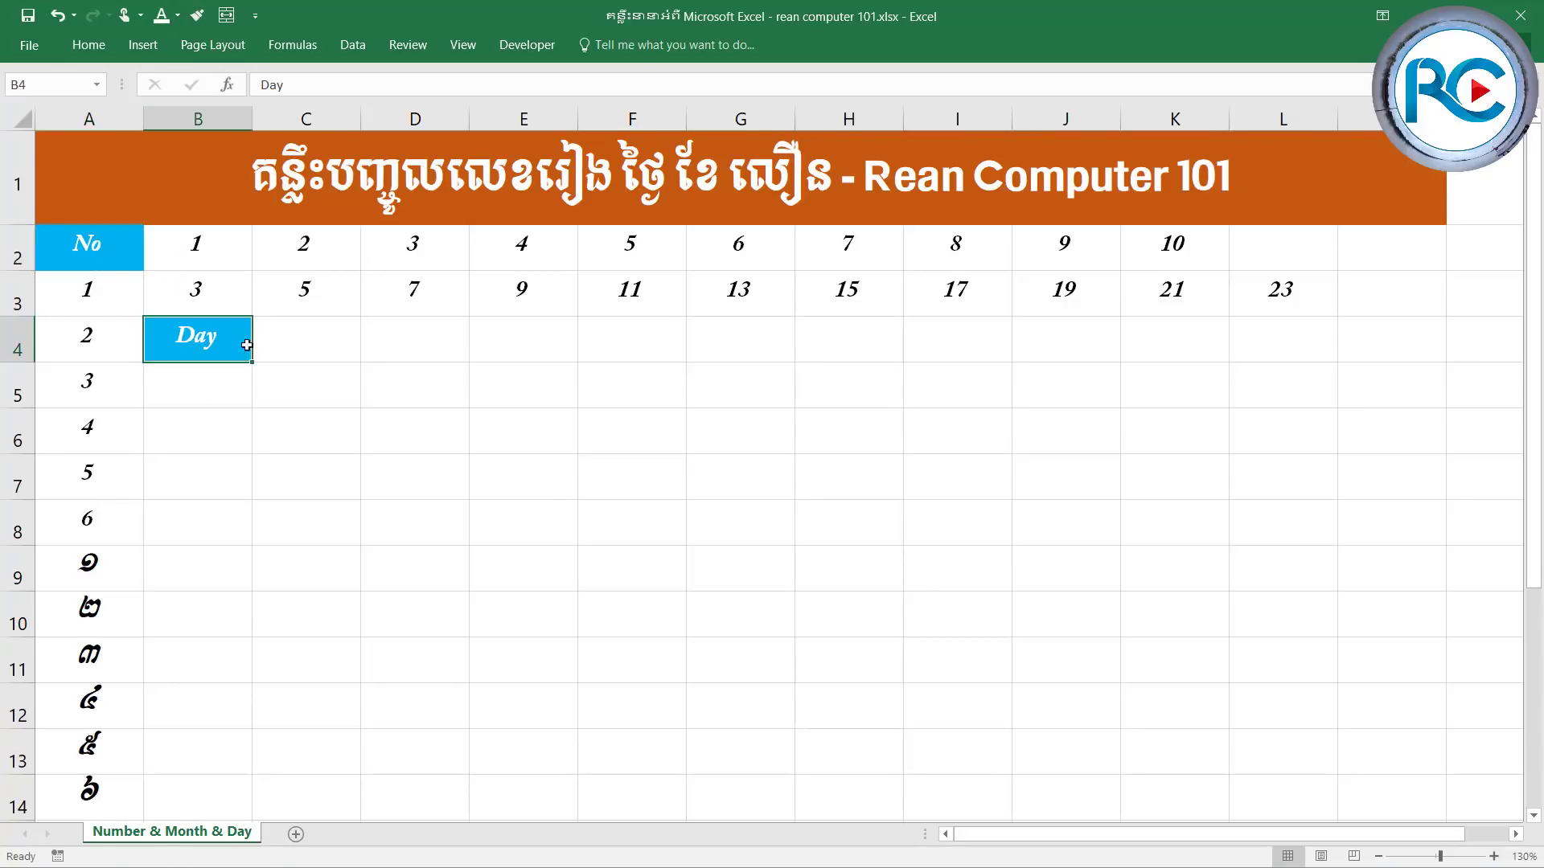
left_click(215, 379)
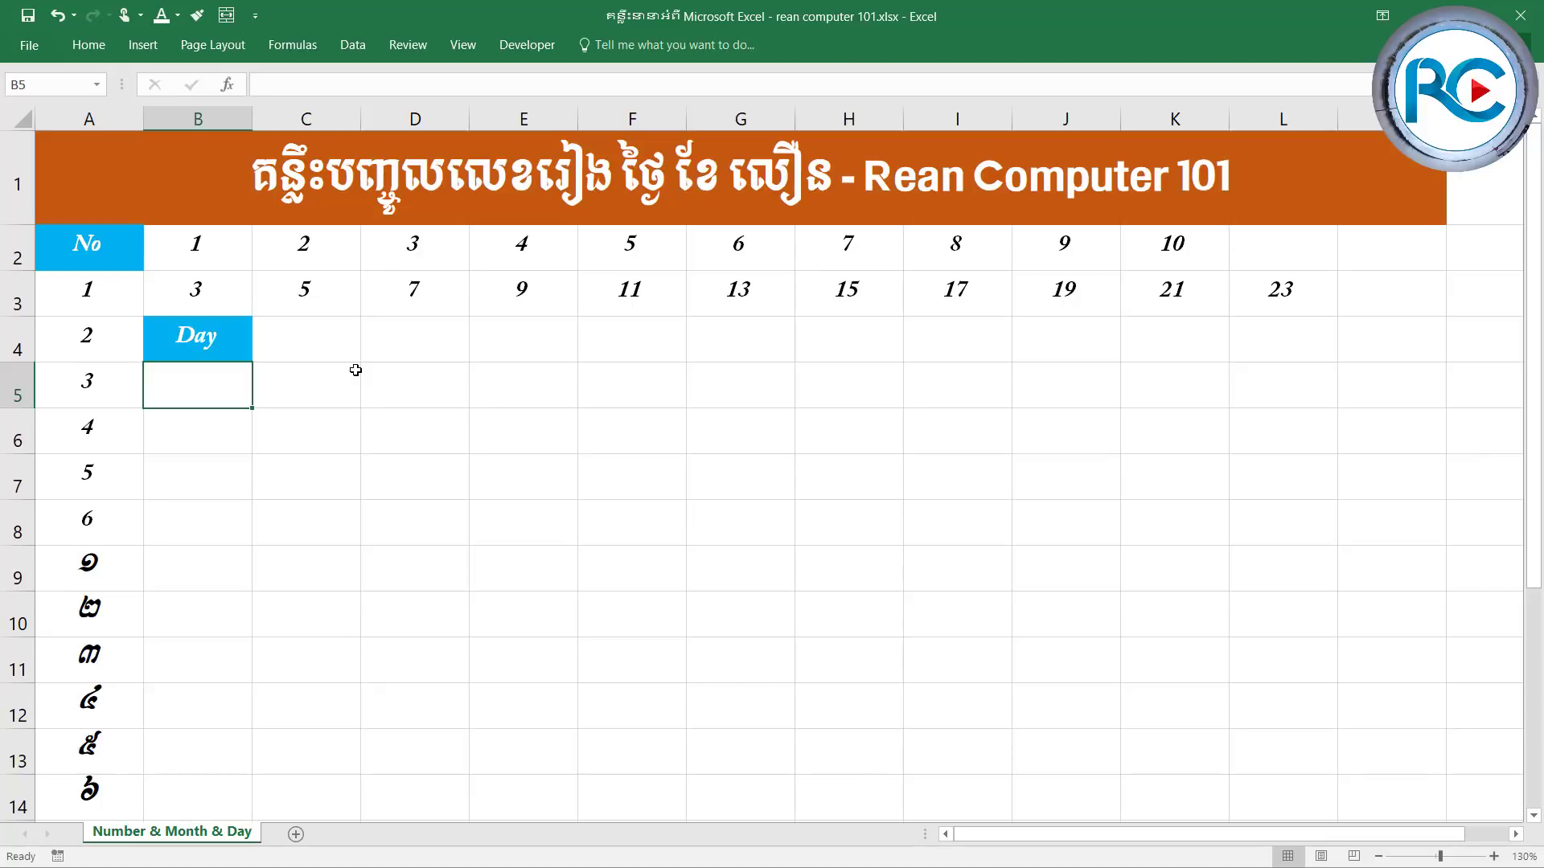
Enter Monday in B5 and fill the weekdays through Sunday down to B11.
type("Mo")
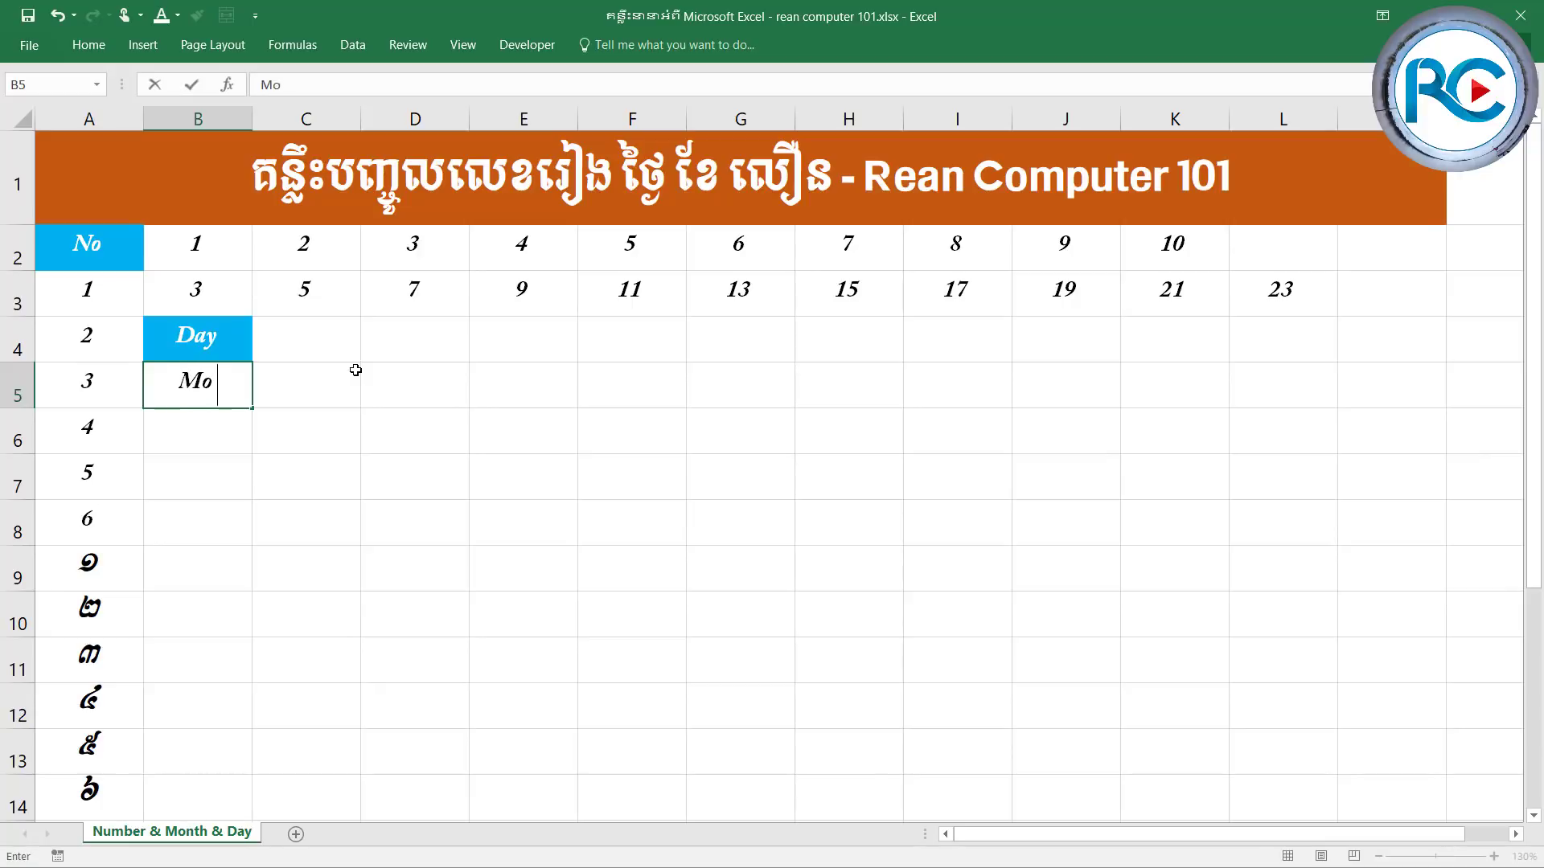
type("nday")
key("Return")
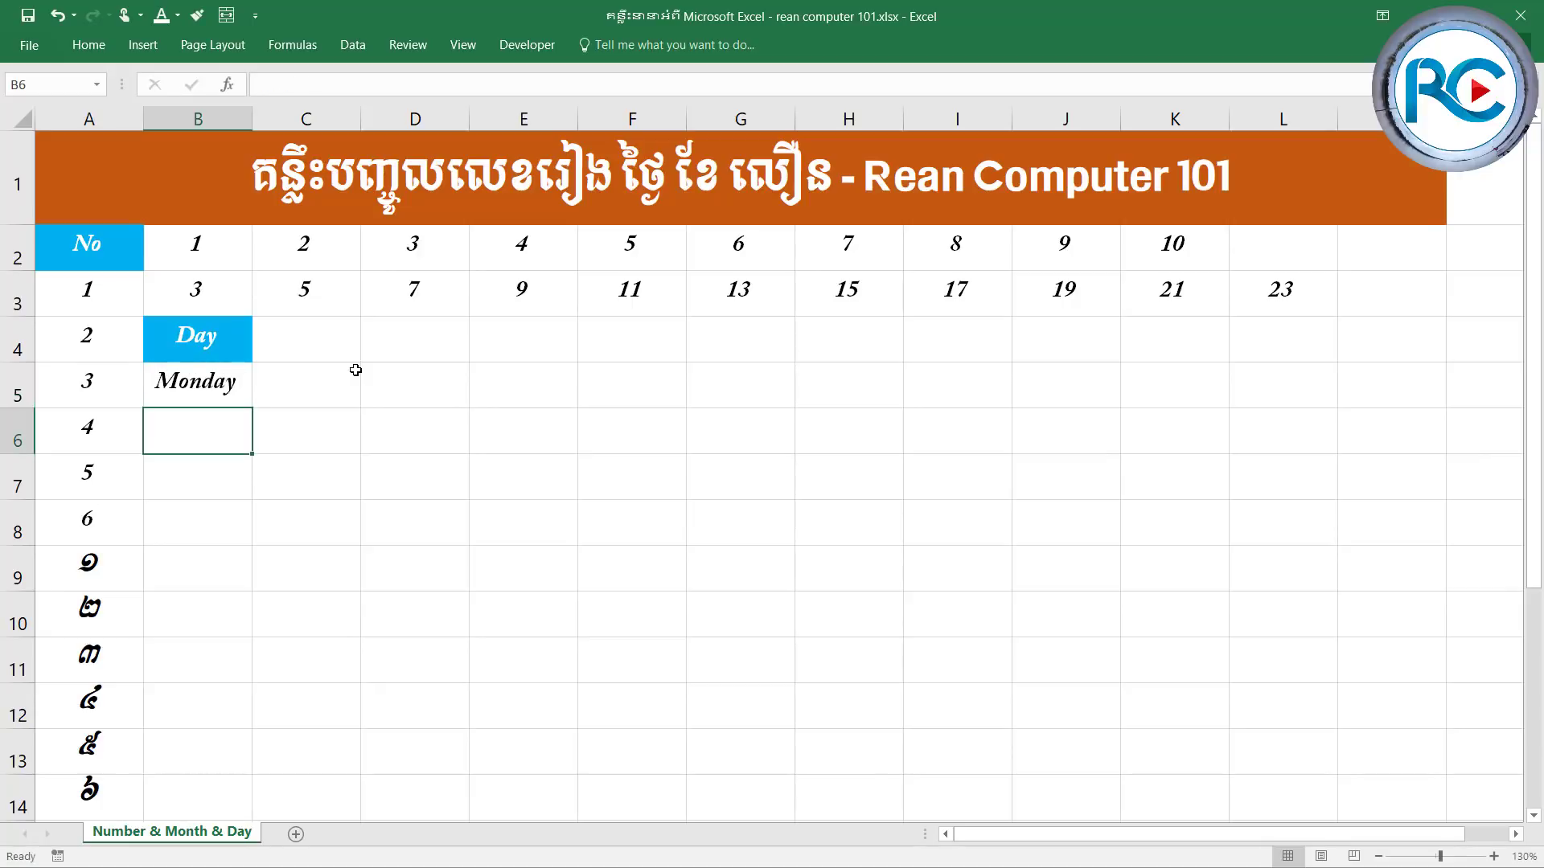
left_click(200, 378)
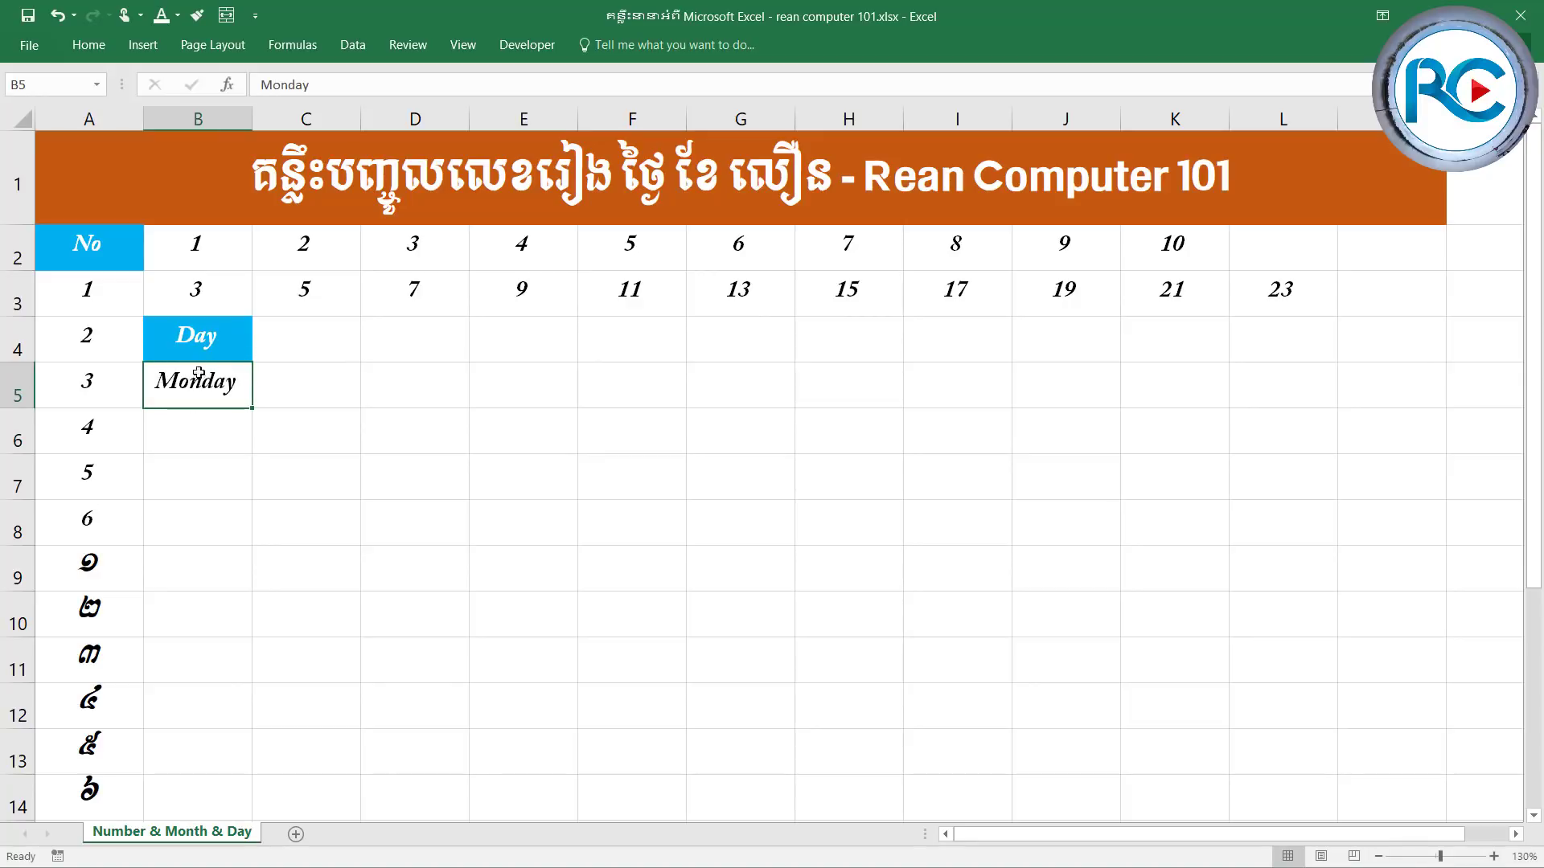
left_click_drag(252, 410, 251, 665)
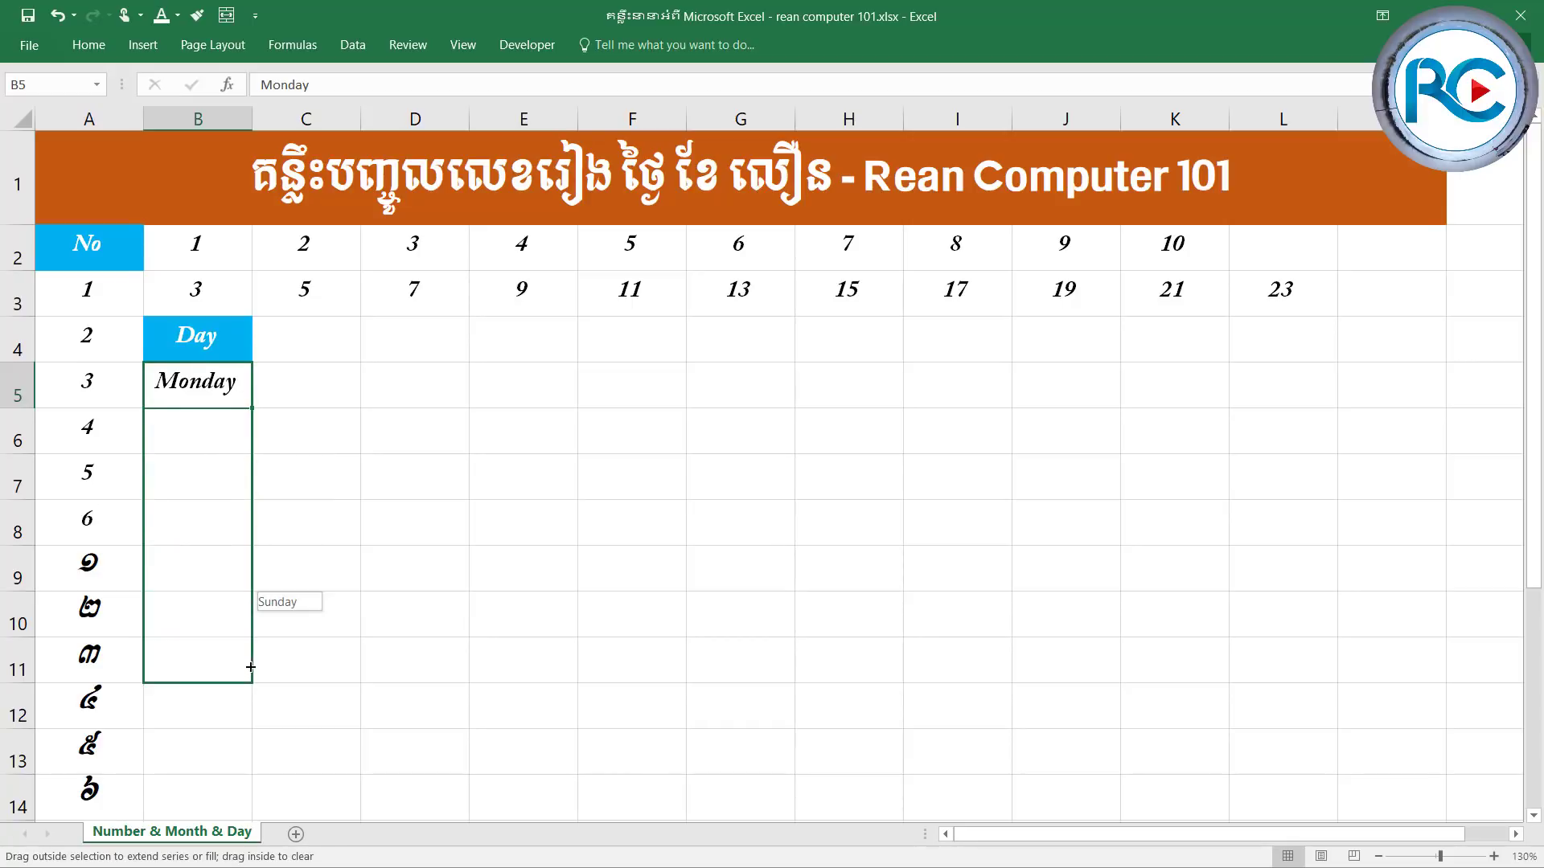
left_click_drag(251, 666, 251, 666)
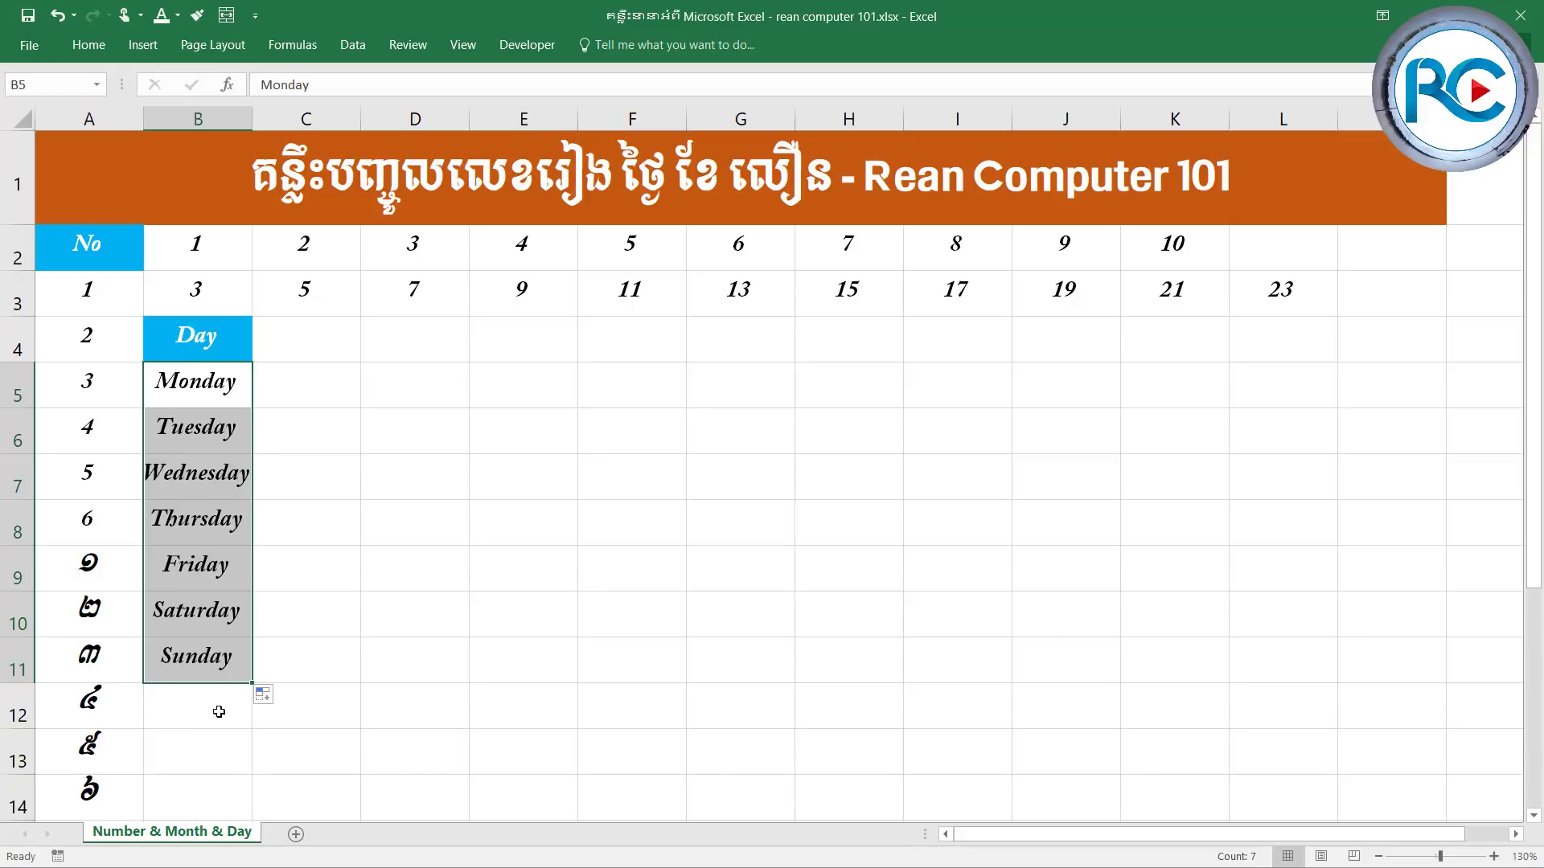
left_click(219, 396)
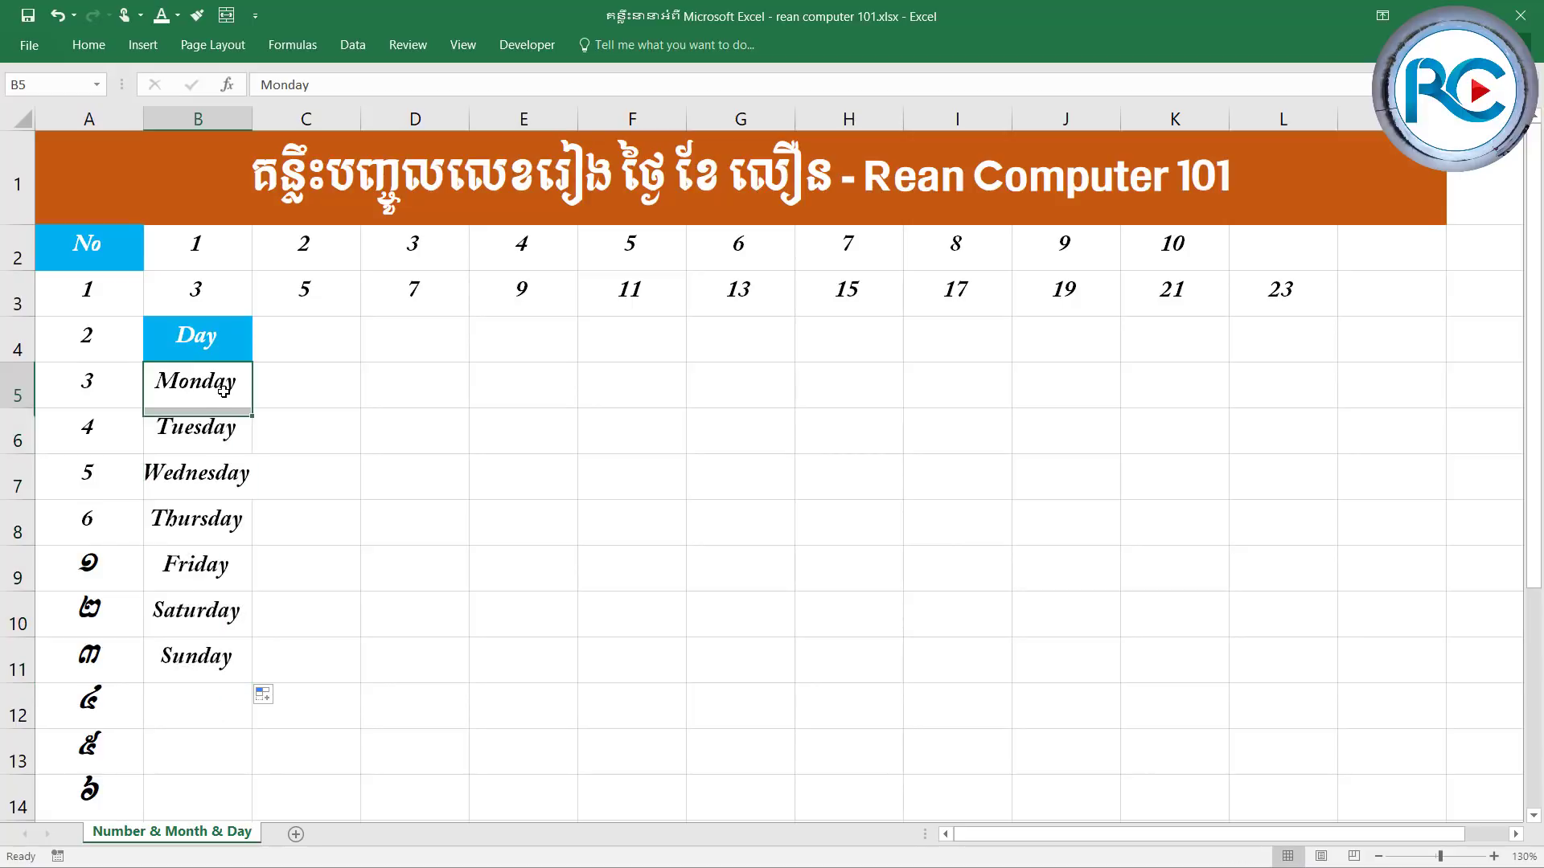
left_click(306, 340)
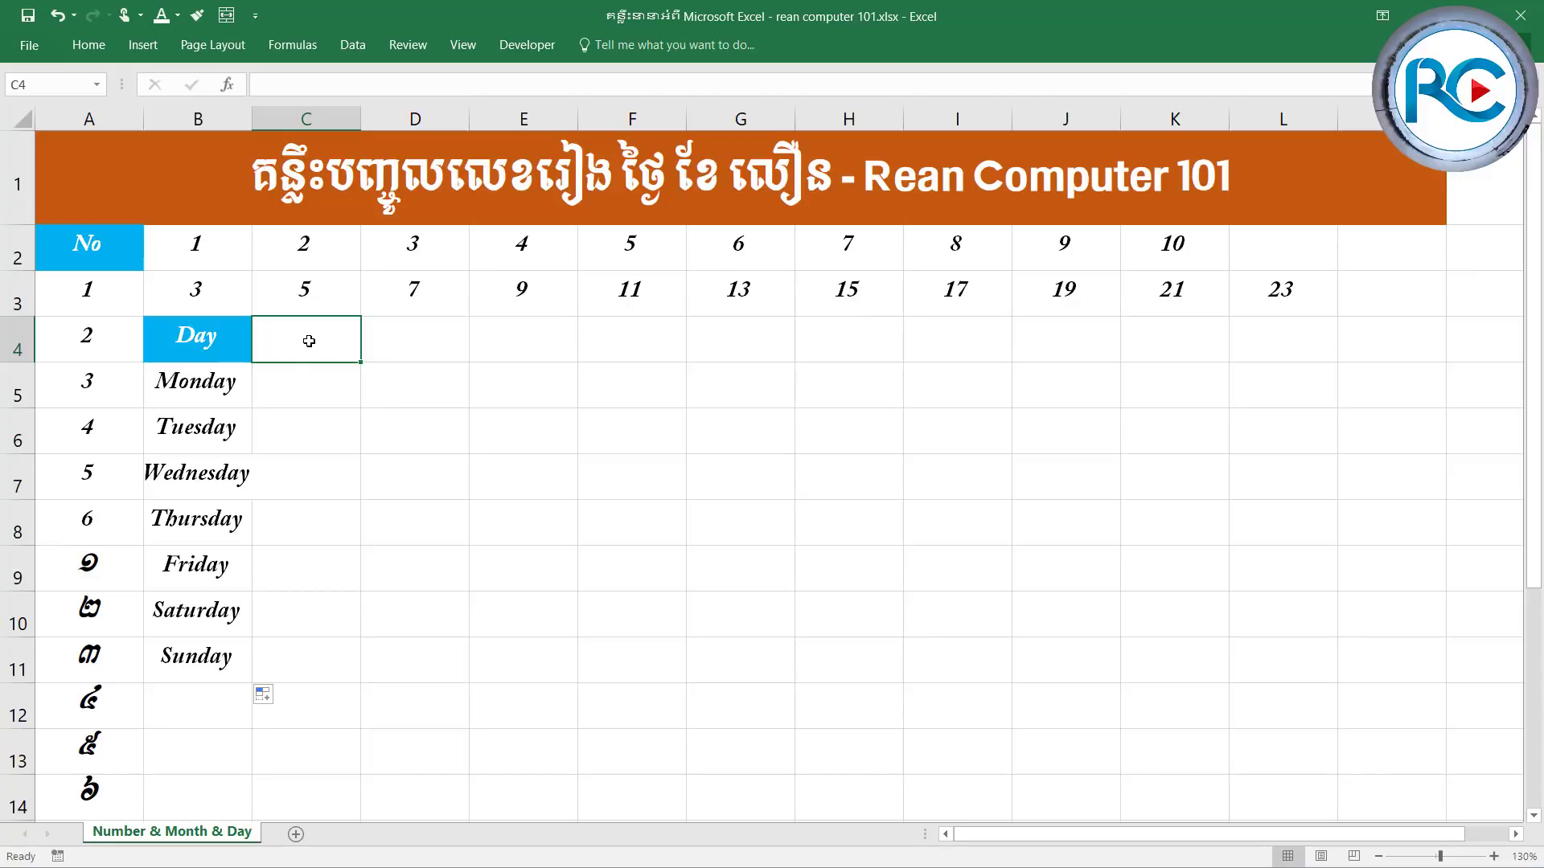
Enter Mon in C4 and fill abbreviated day names across to L4 (Mon–Sun, Mon, Tue, Wed).
type("Mon")
key("Return")
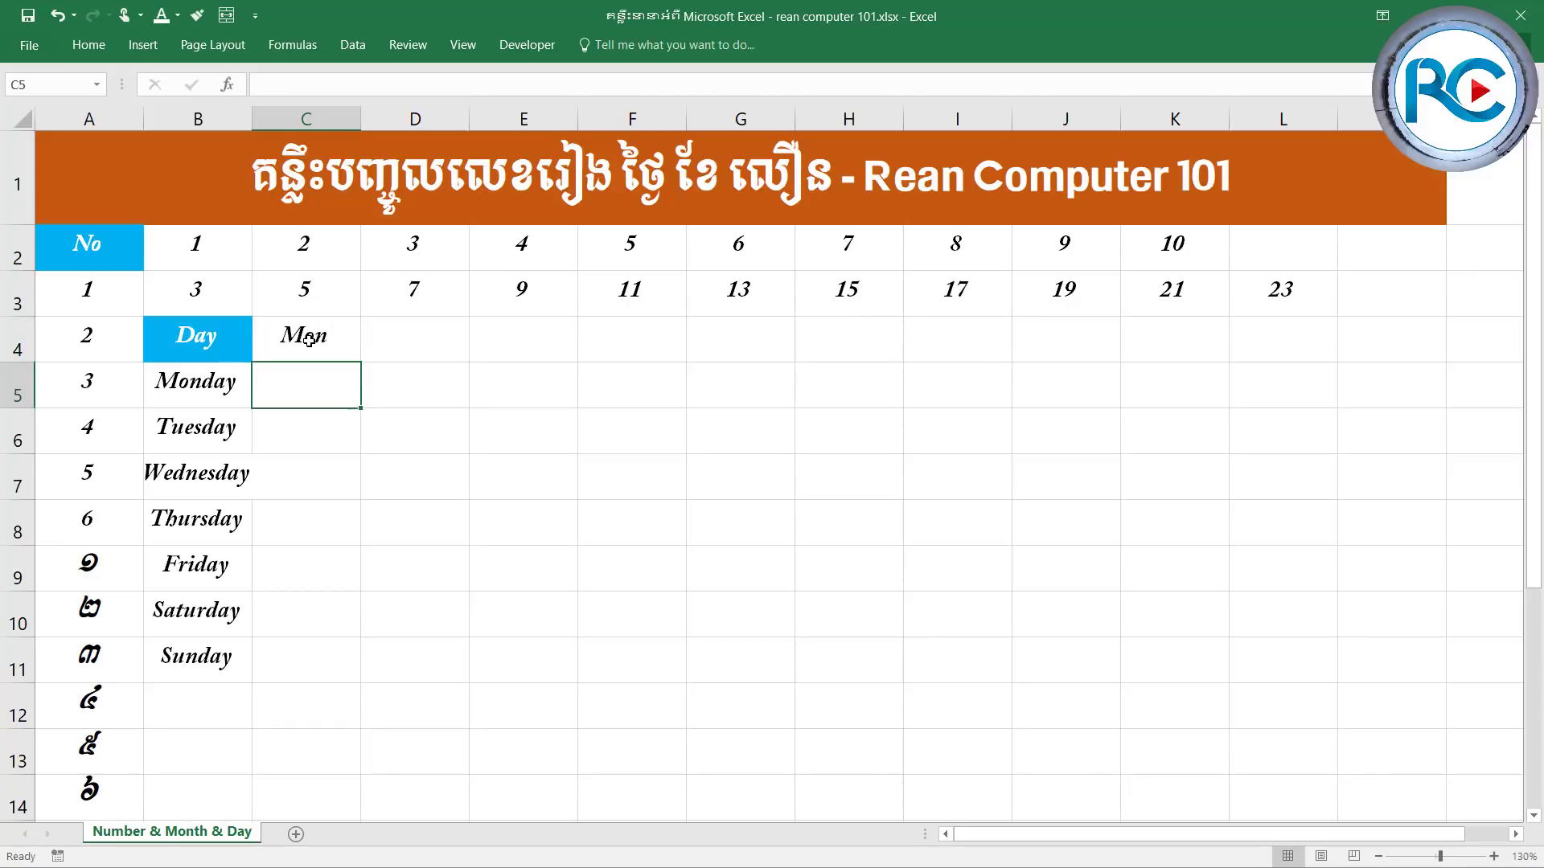
left_click(309, 341)
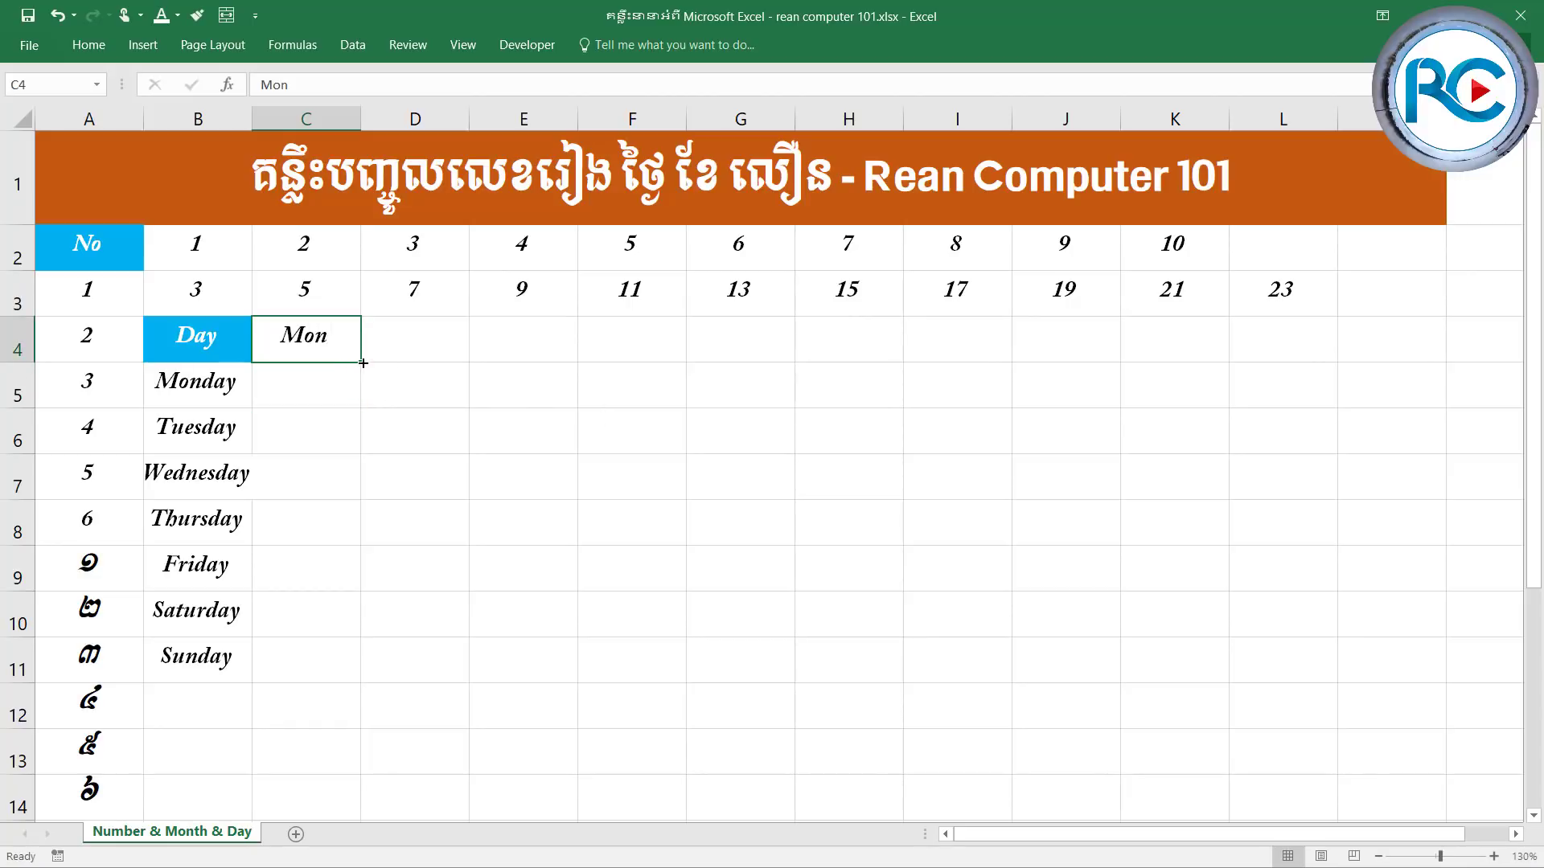
left_click_drag(362, 364, 1310, 344)
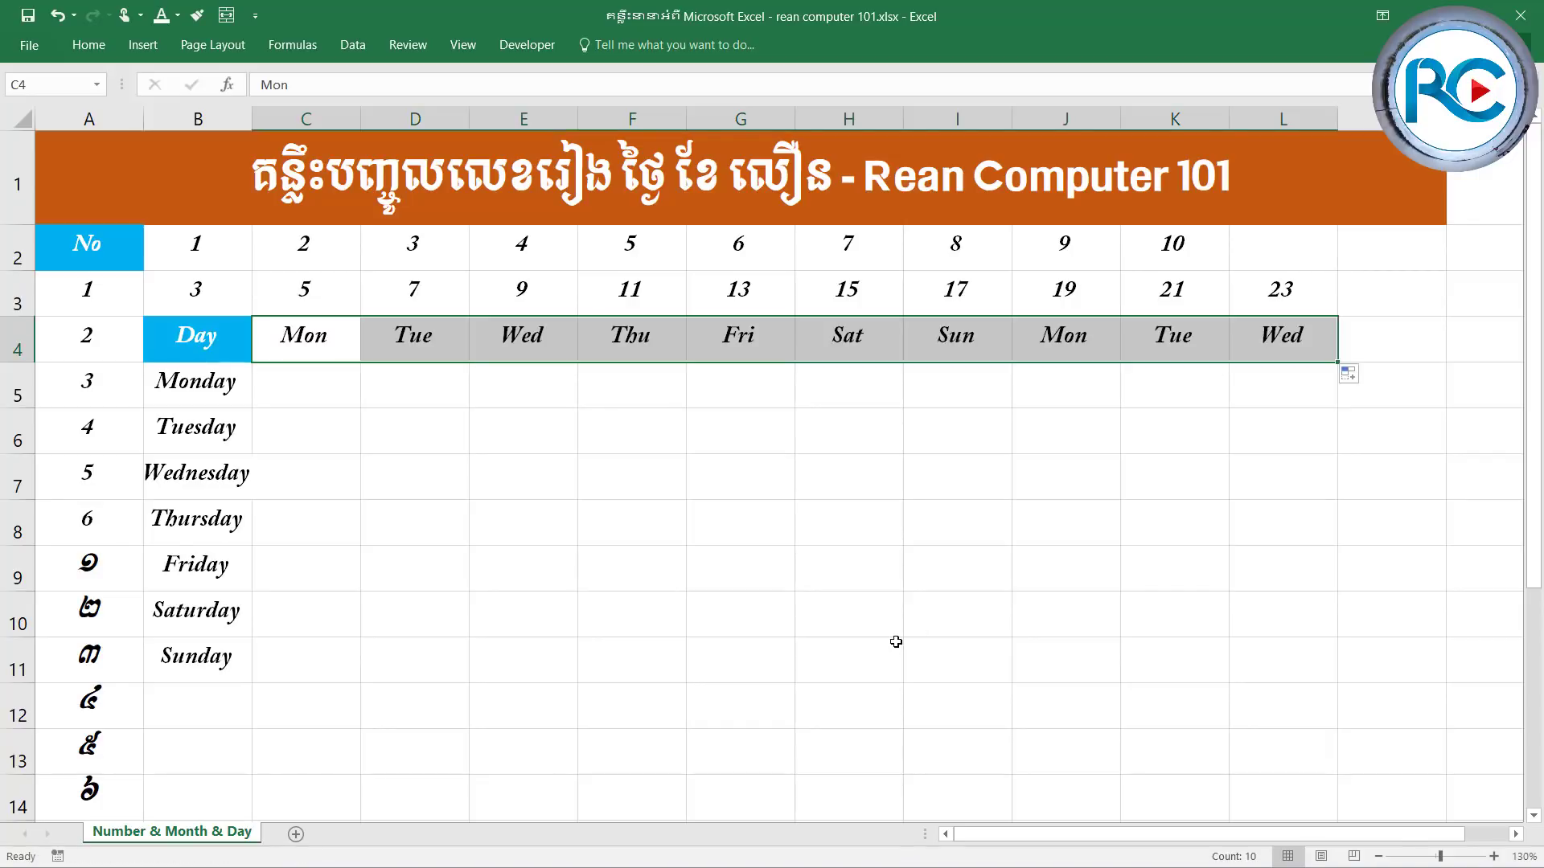
left_click(439, 352)
left_click(523, 341)
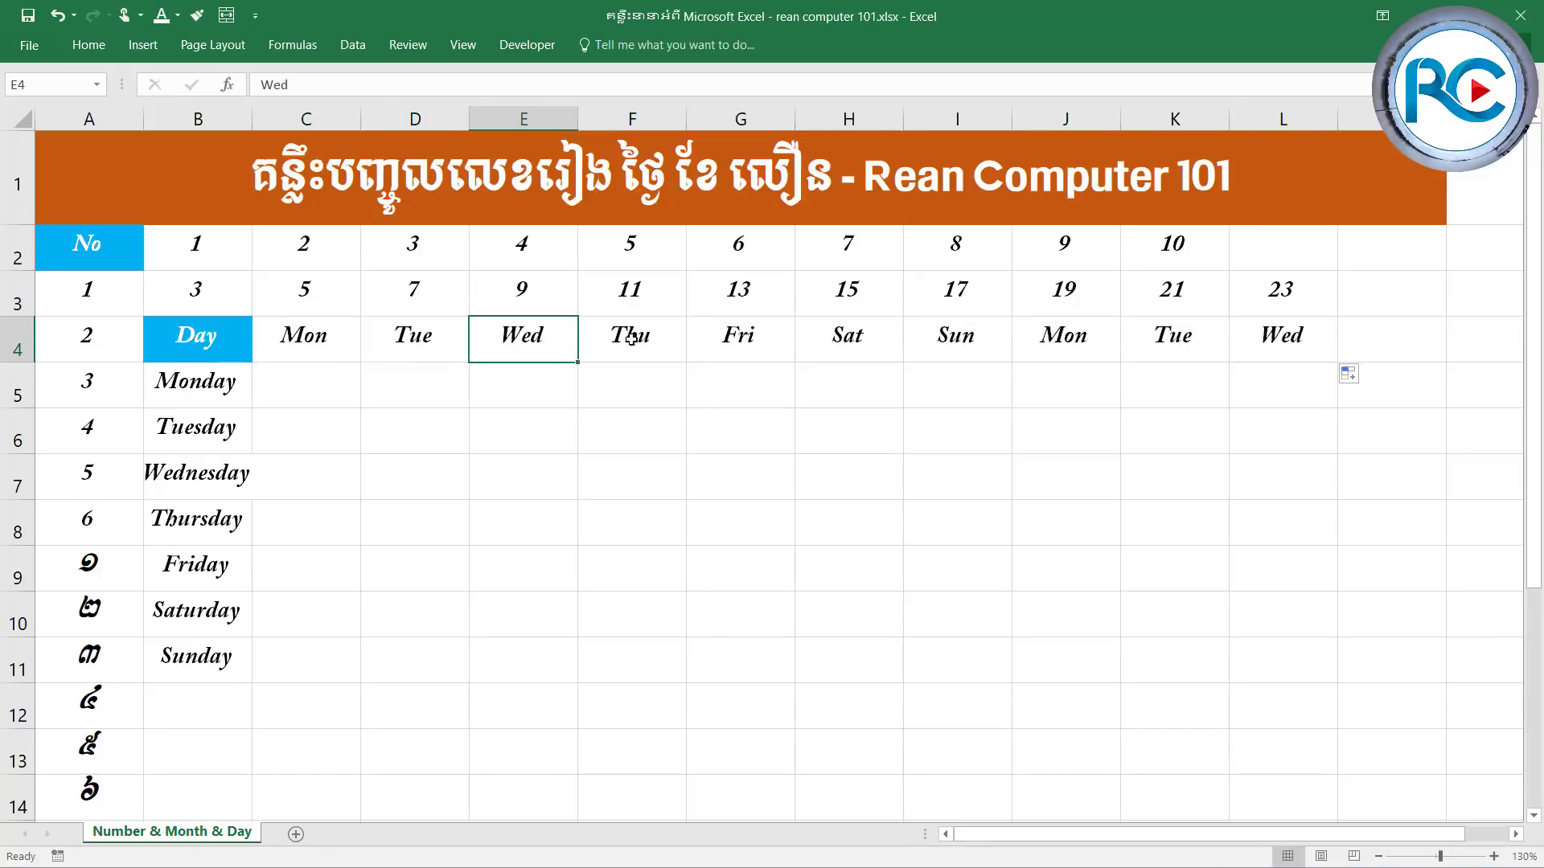
left_click(632, 338)
left_click_drag(296, 340, 1275, 335)
left_click_drag(187, 383, 203, 655)
left_click(319, 383)
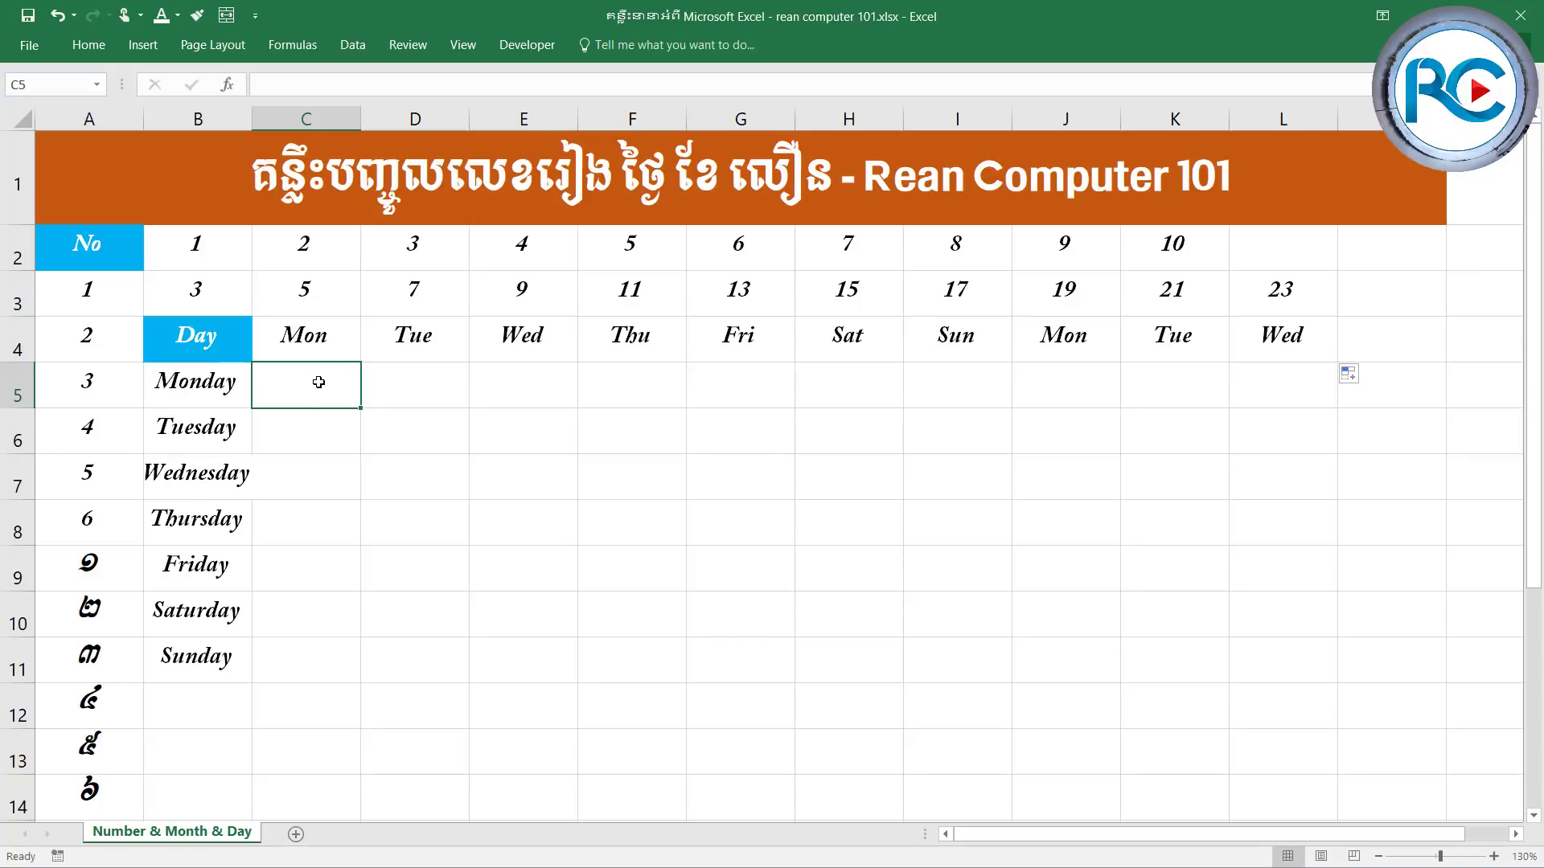
Type the Khmer word for Monday, ច័ន្ទ, into cell C5.
type("ថ")
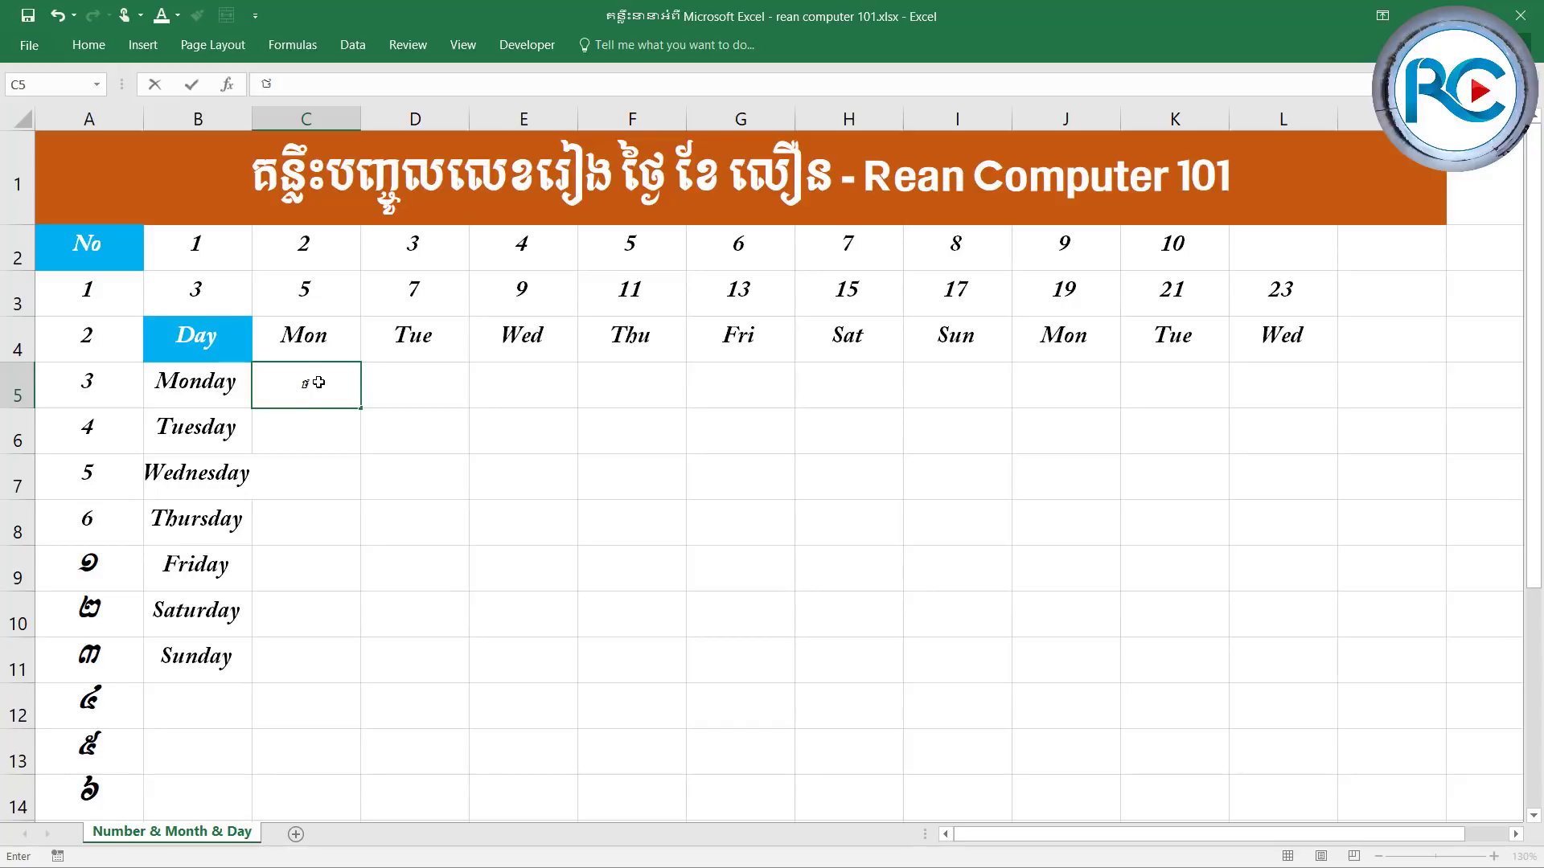
key("BackSpace")
type("ថ្")
type("ង")
key("BackSpace")
type("្")
type("ន្ទ")
key("Return")
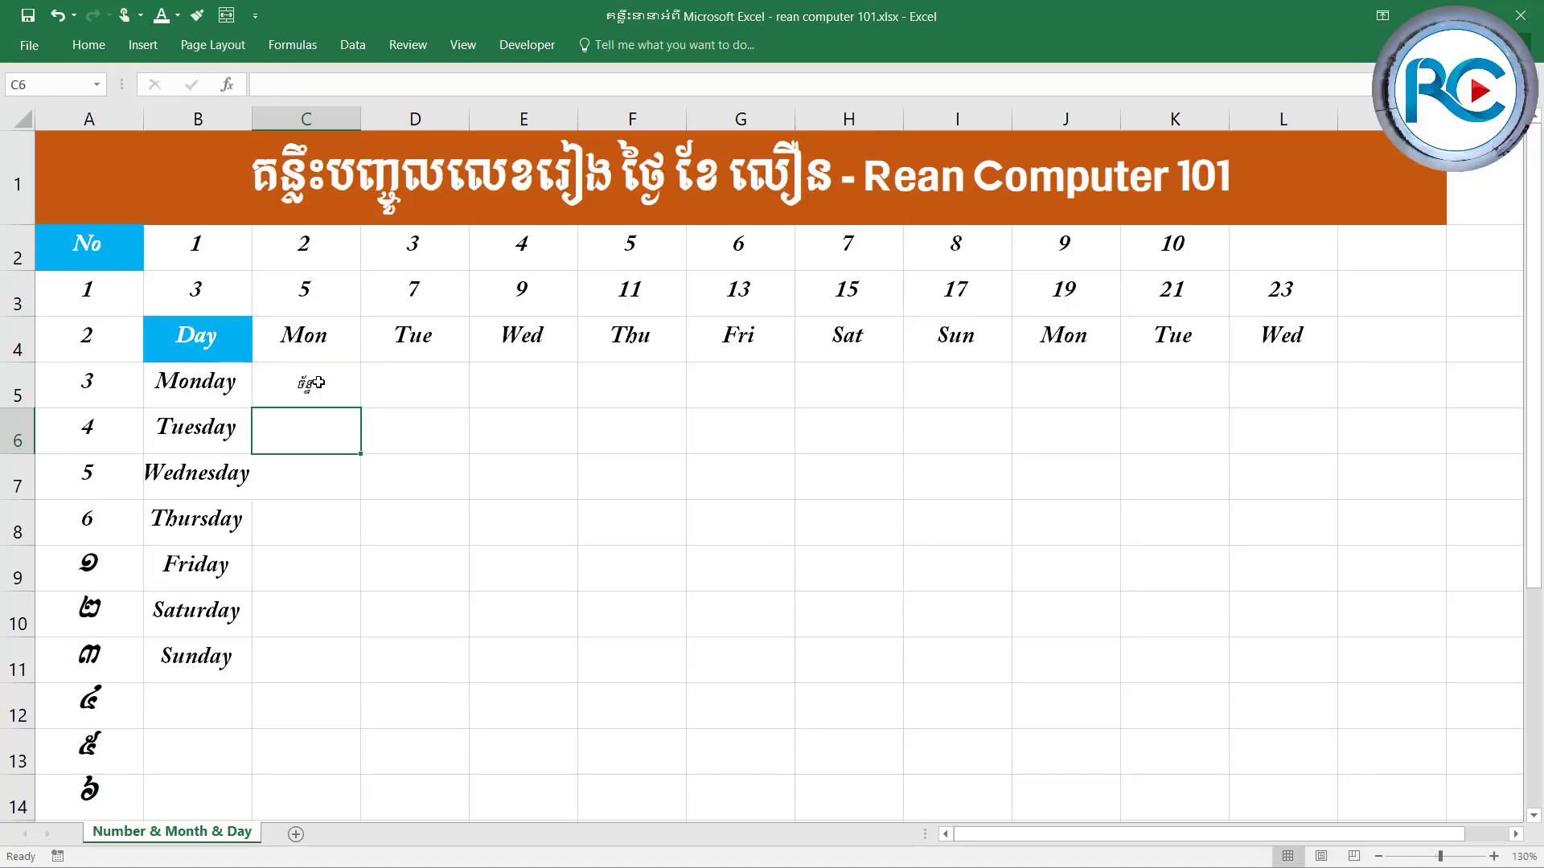
Apply a Khmer font to cells C5 through C11.
left_click_drag(318, 383, 313, 642)
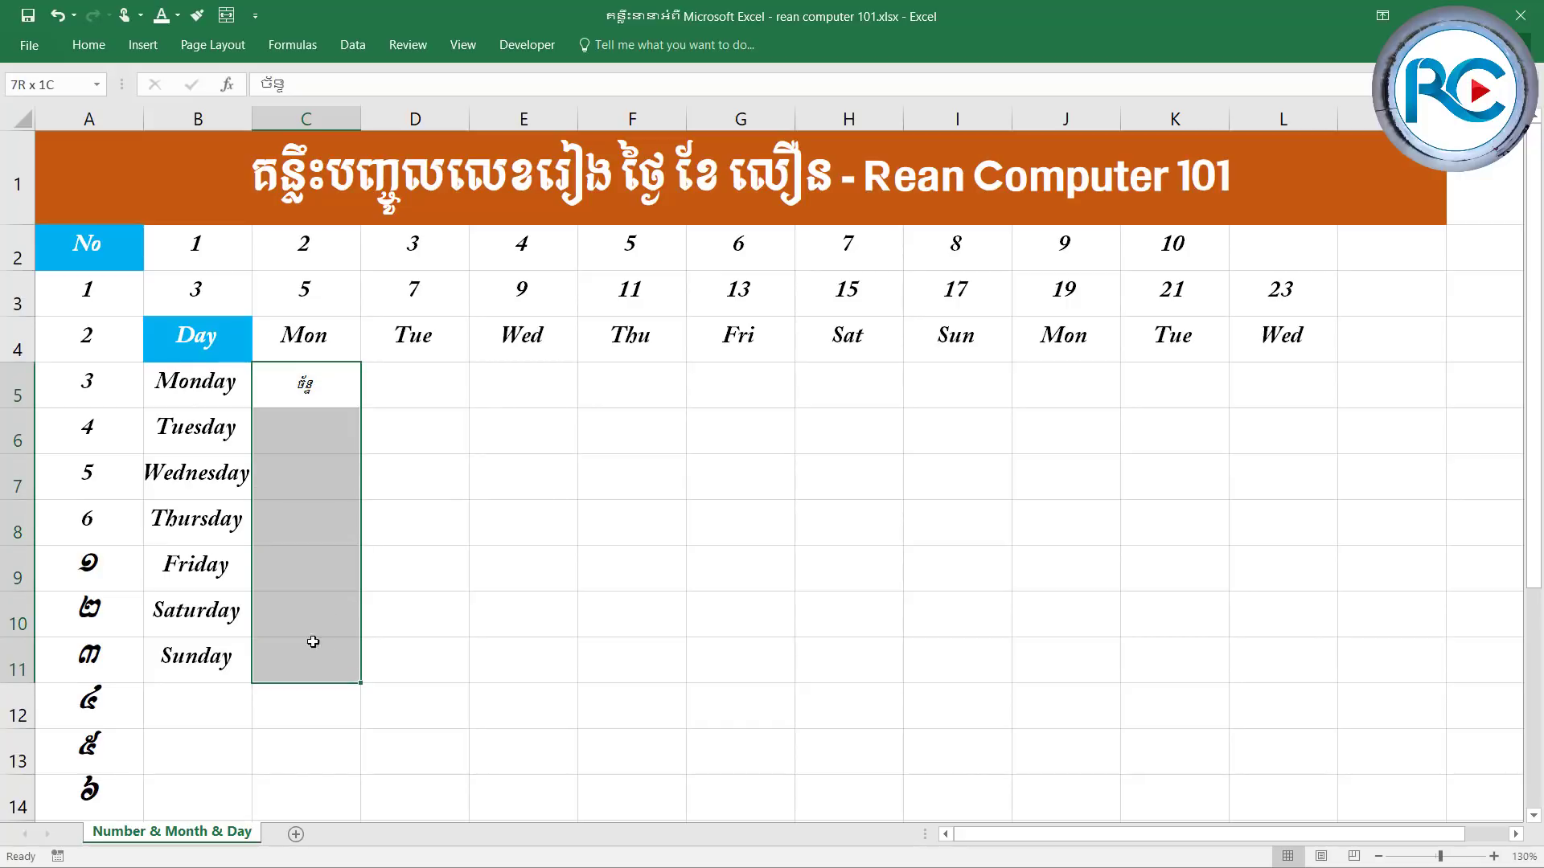
left_click(93, 48)
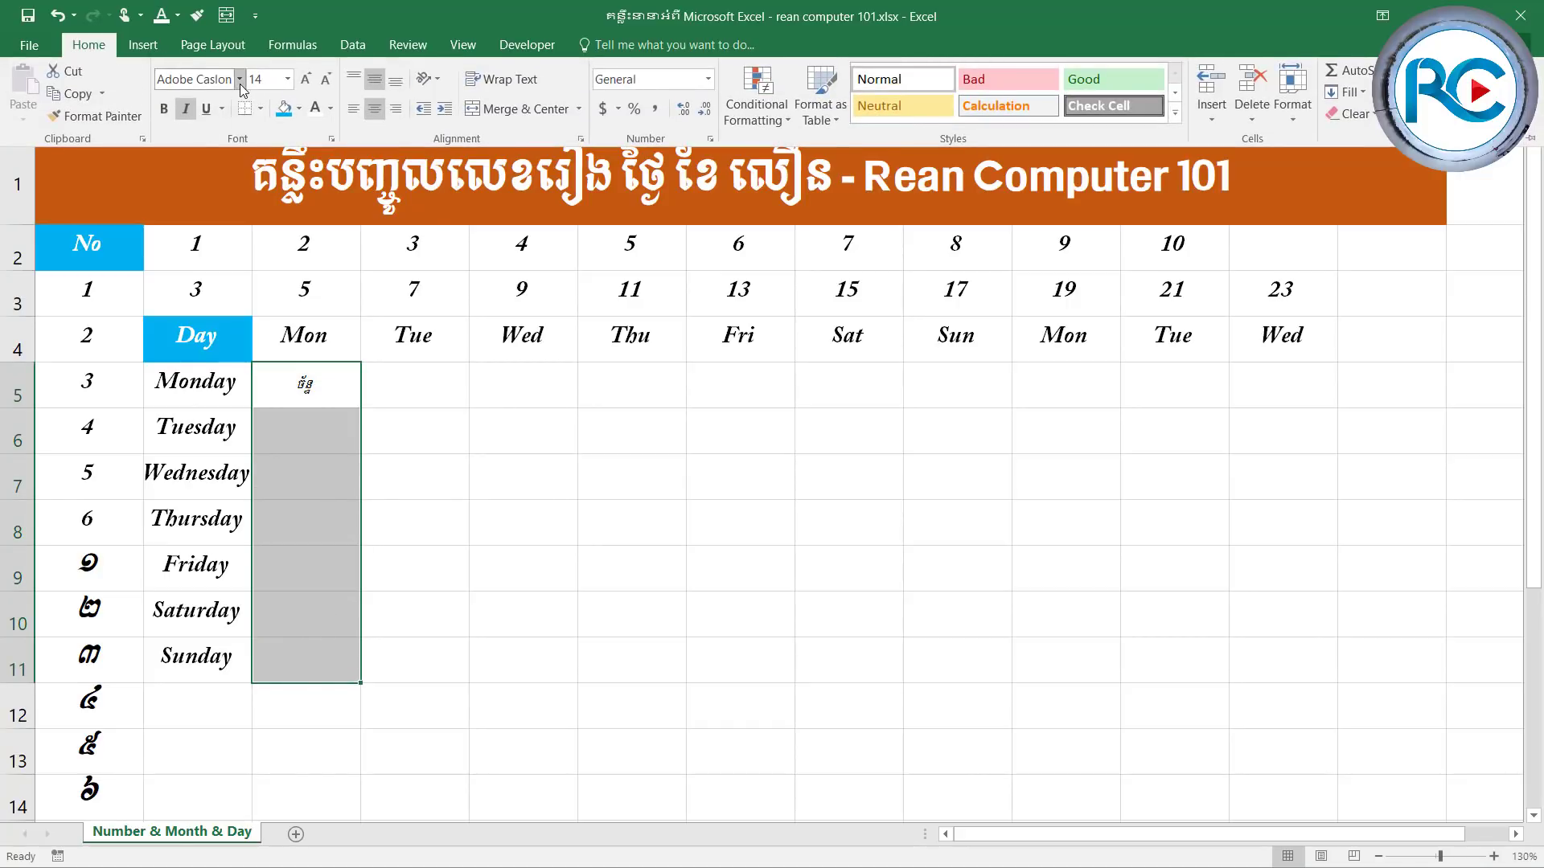
left_click(239, 79)
scroll(233, 442, "down", 5)
scroll(225, 418, "down", 5)
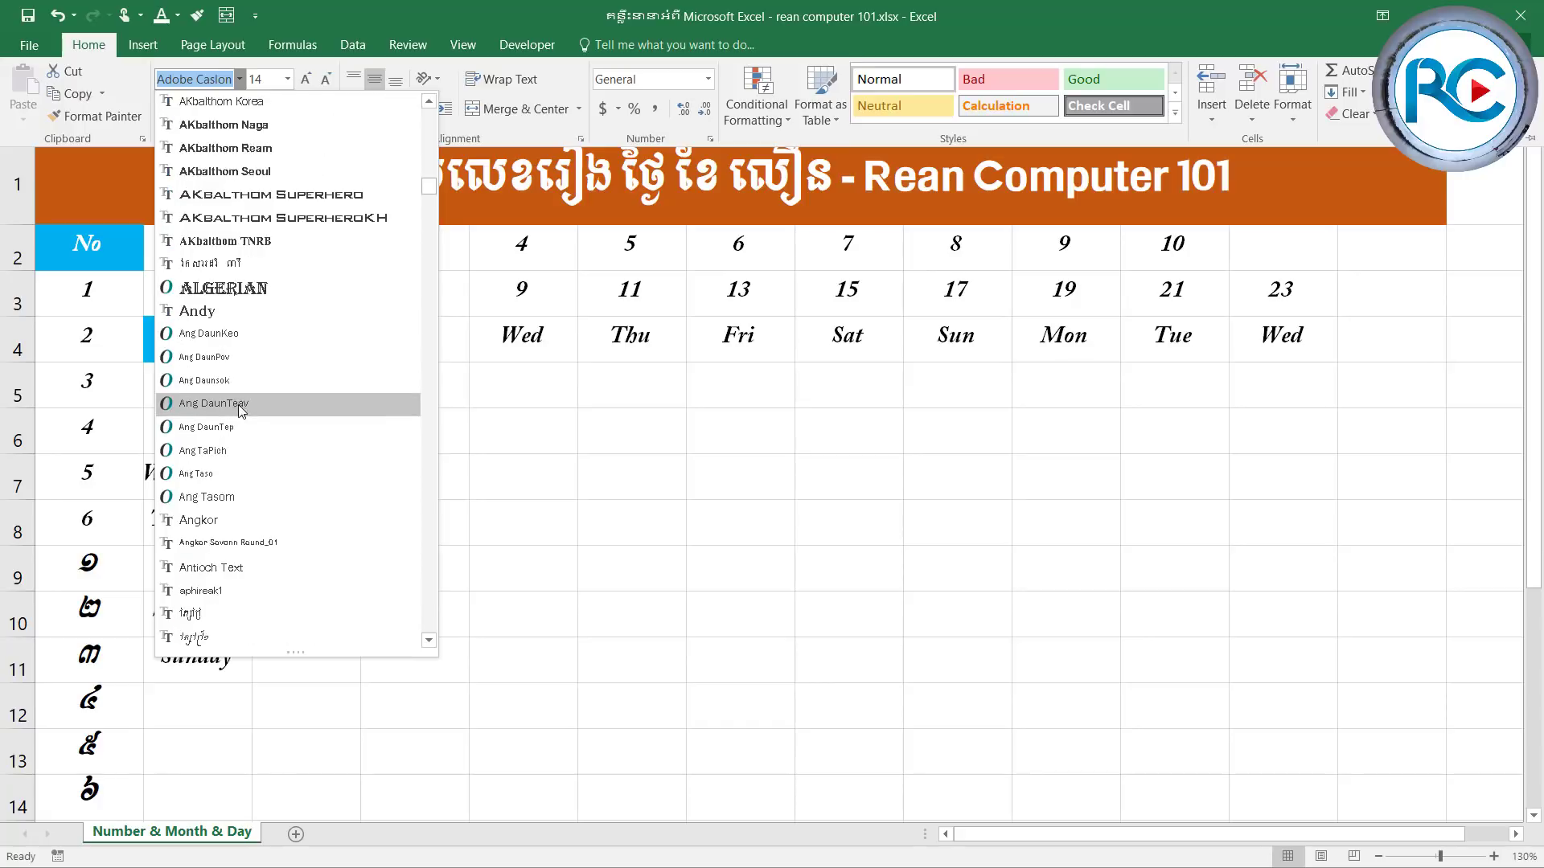
scroll(241, 402, "down", 5)
scroll(244, 393, "down", 5)
scroll(254, 499, "down", 5)
scroll(254, 488, "down", 5)
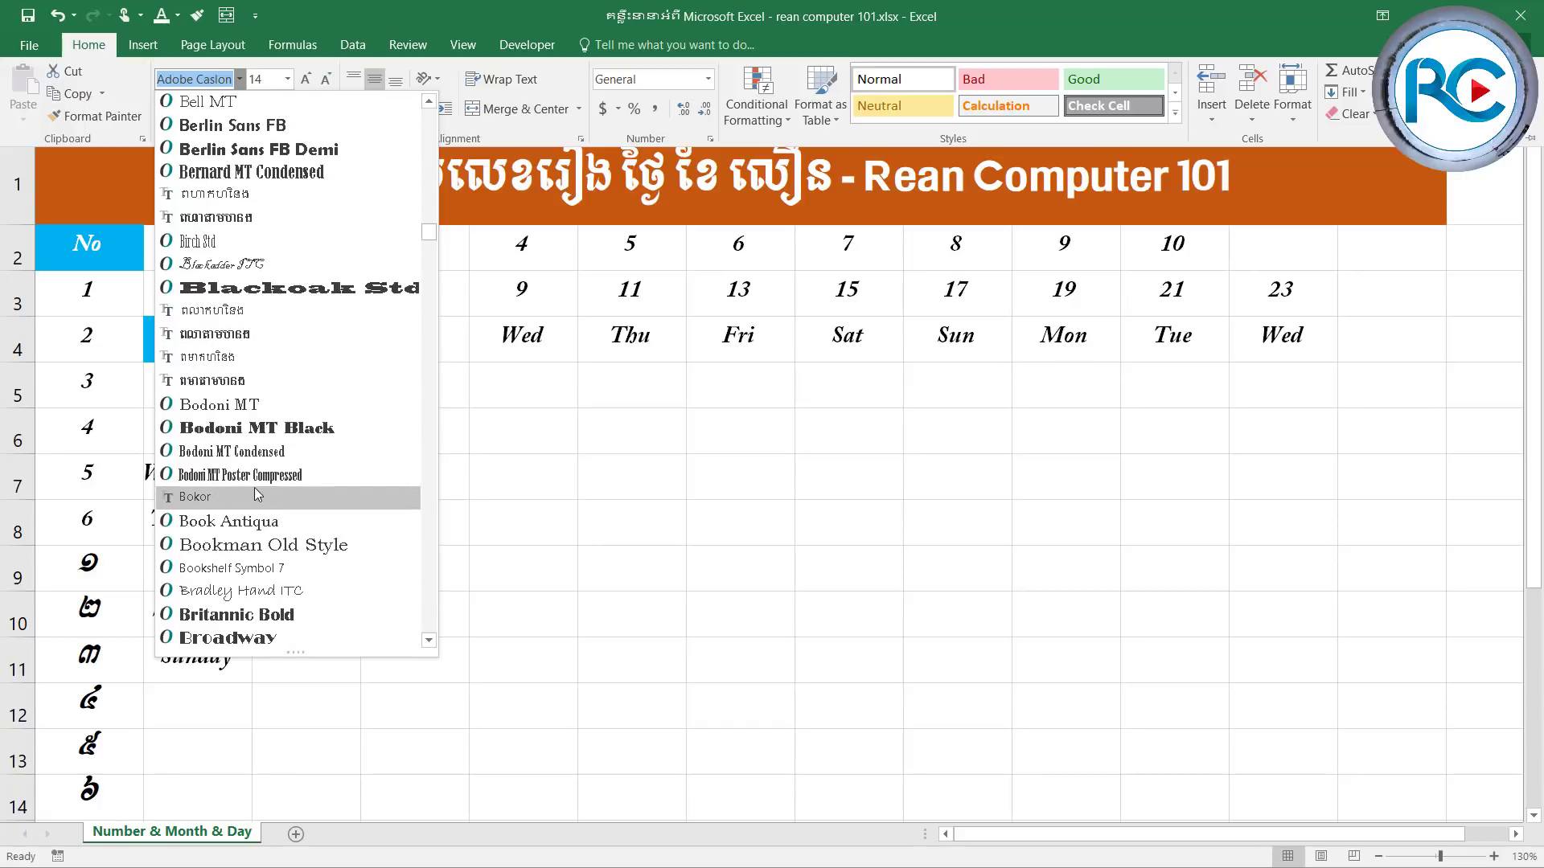
scroll(254, 487, "down", 5)
scroll(254, 487, "down", 3)
mouse_move(428, 258)
left_mouse_down()
mouse_move(436, 454)
mouse_move(444, 410)
left_mouse_up()
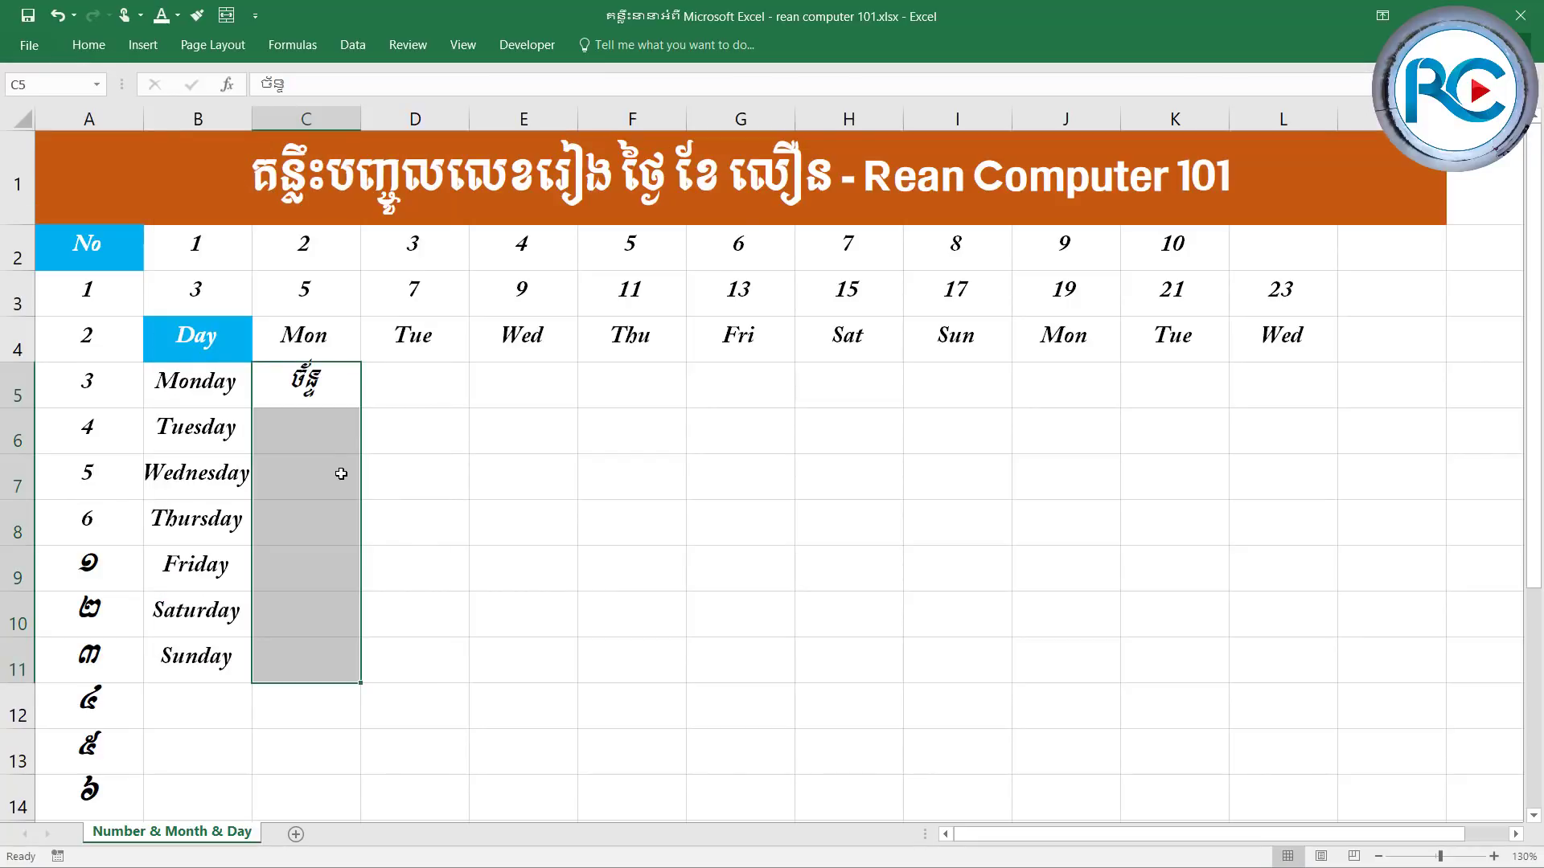
left_click(335, 422)
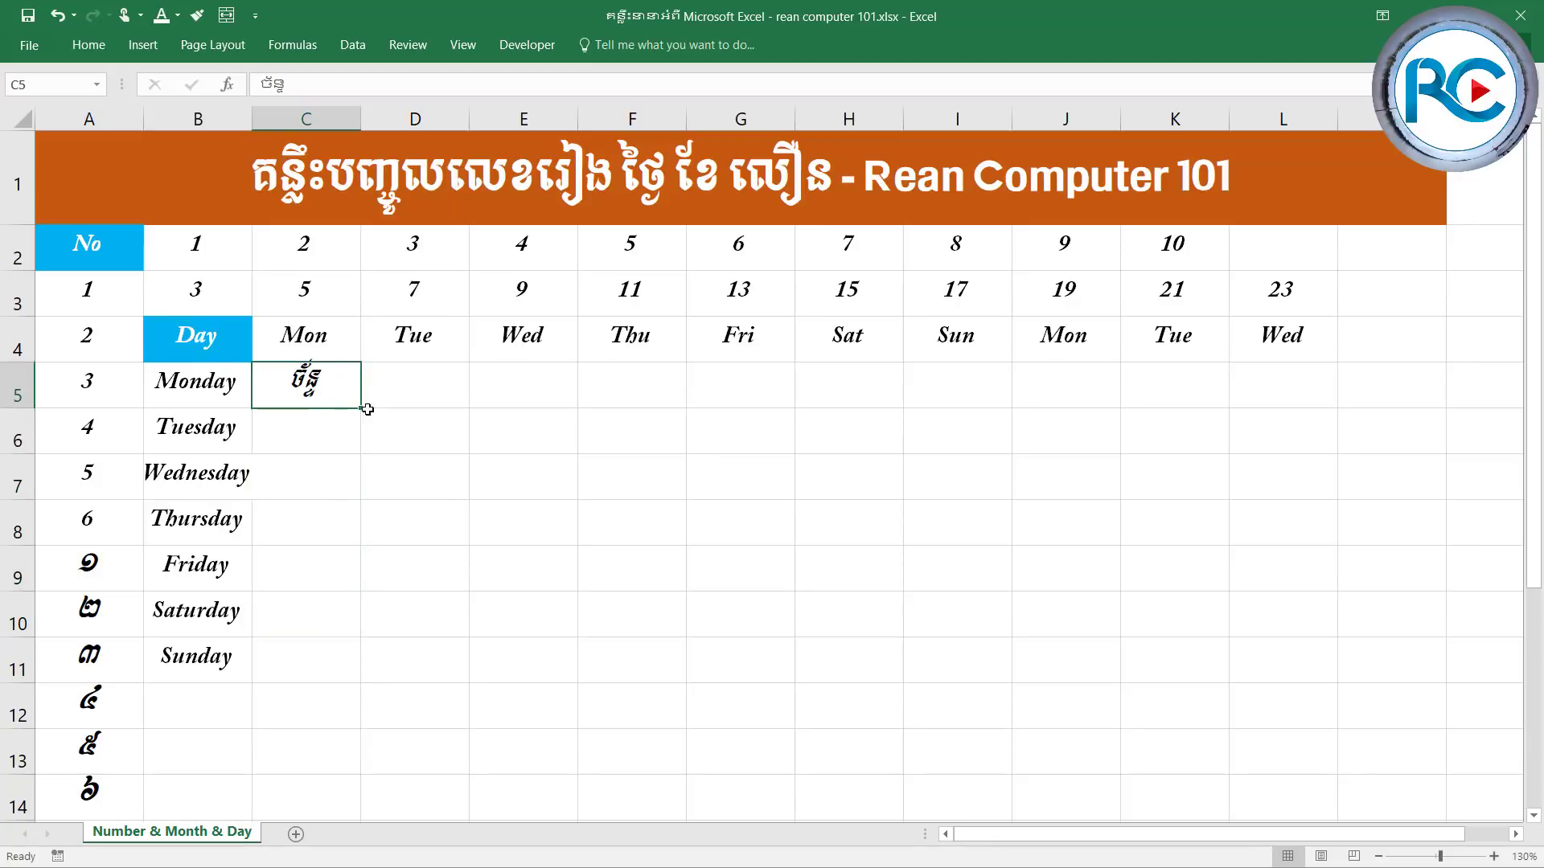
Enter the Khmer word for Tuesday, អង្គារ, in cell C6.
left_click_drag(335, 387, 361, 460)
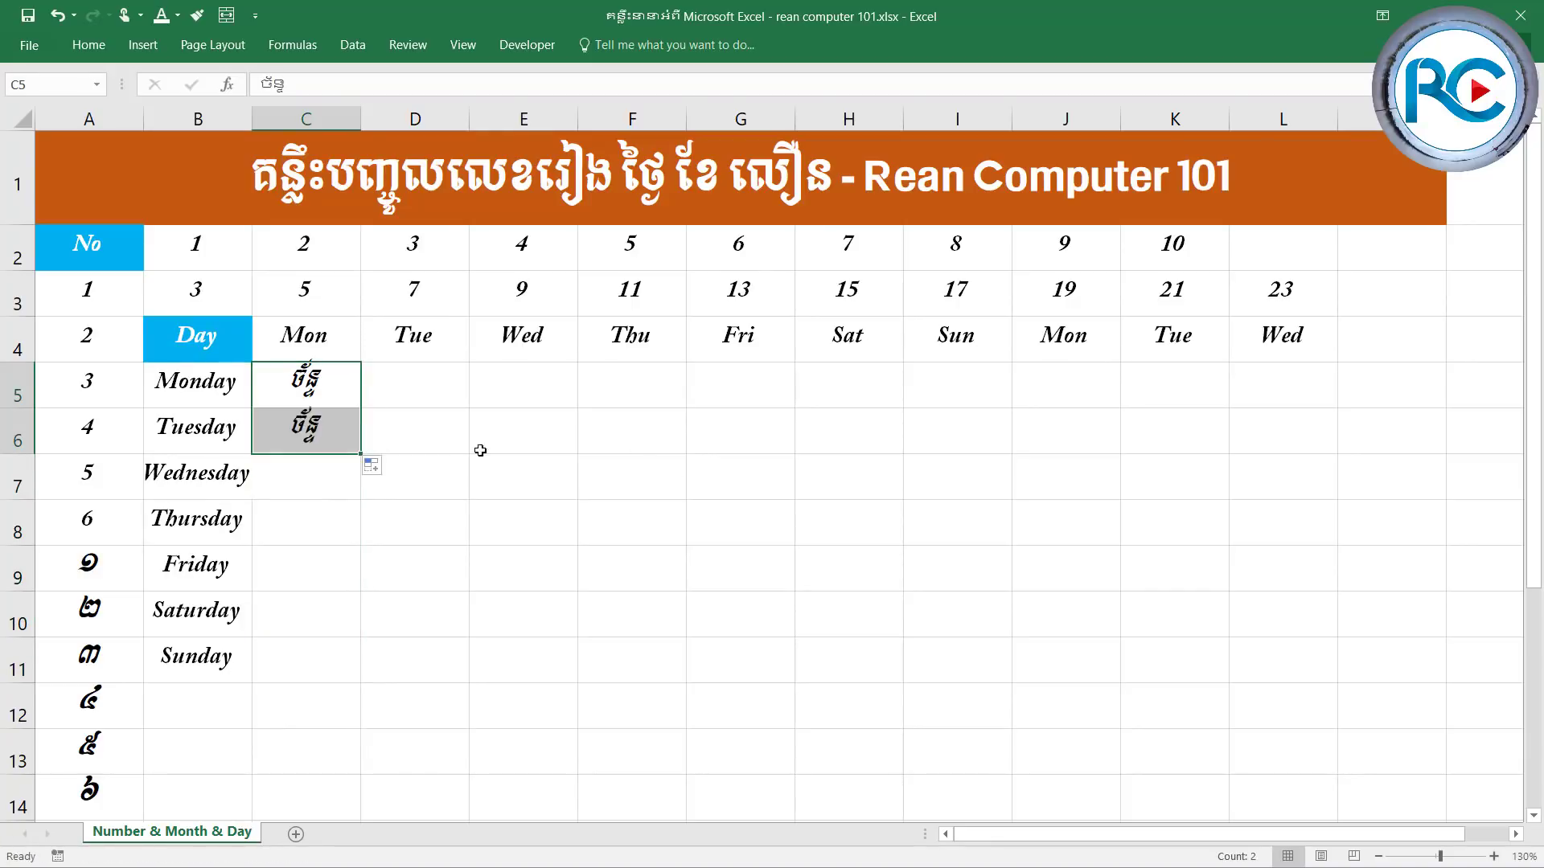
left_click(329, 434)
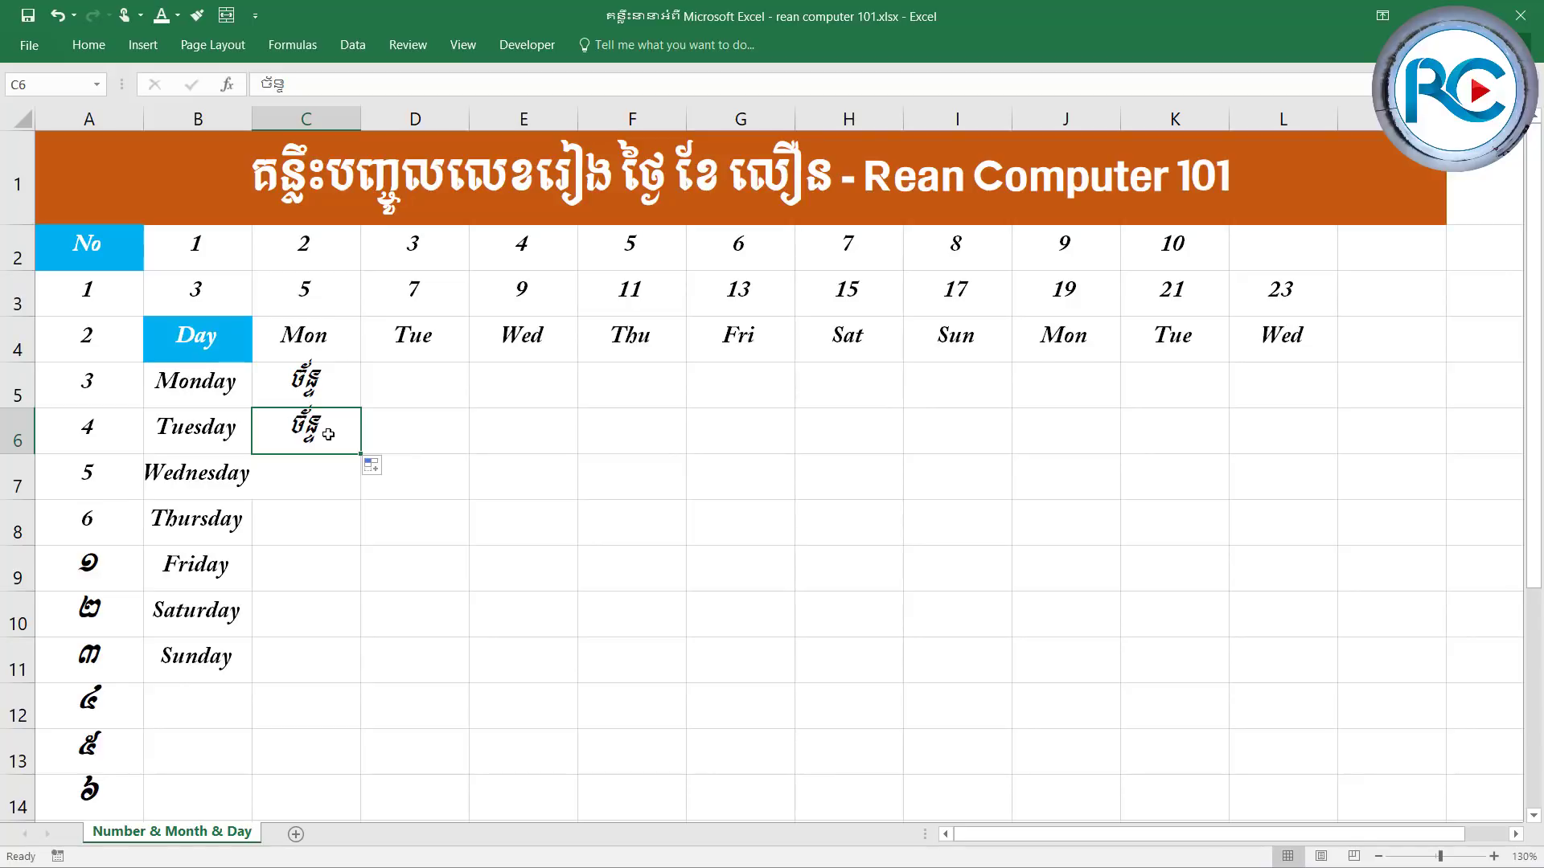
key("Down")
type("ជ")
left_click(329, 434)
type("អ")
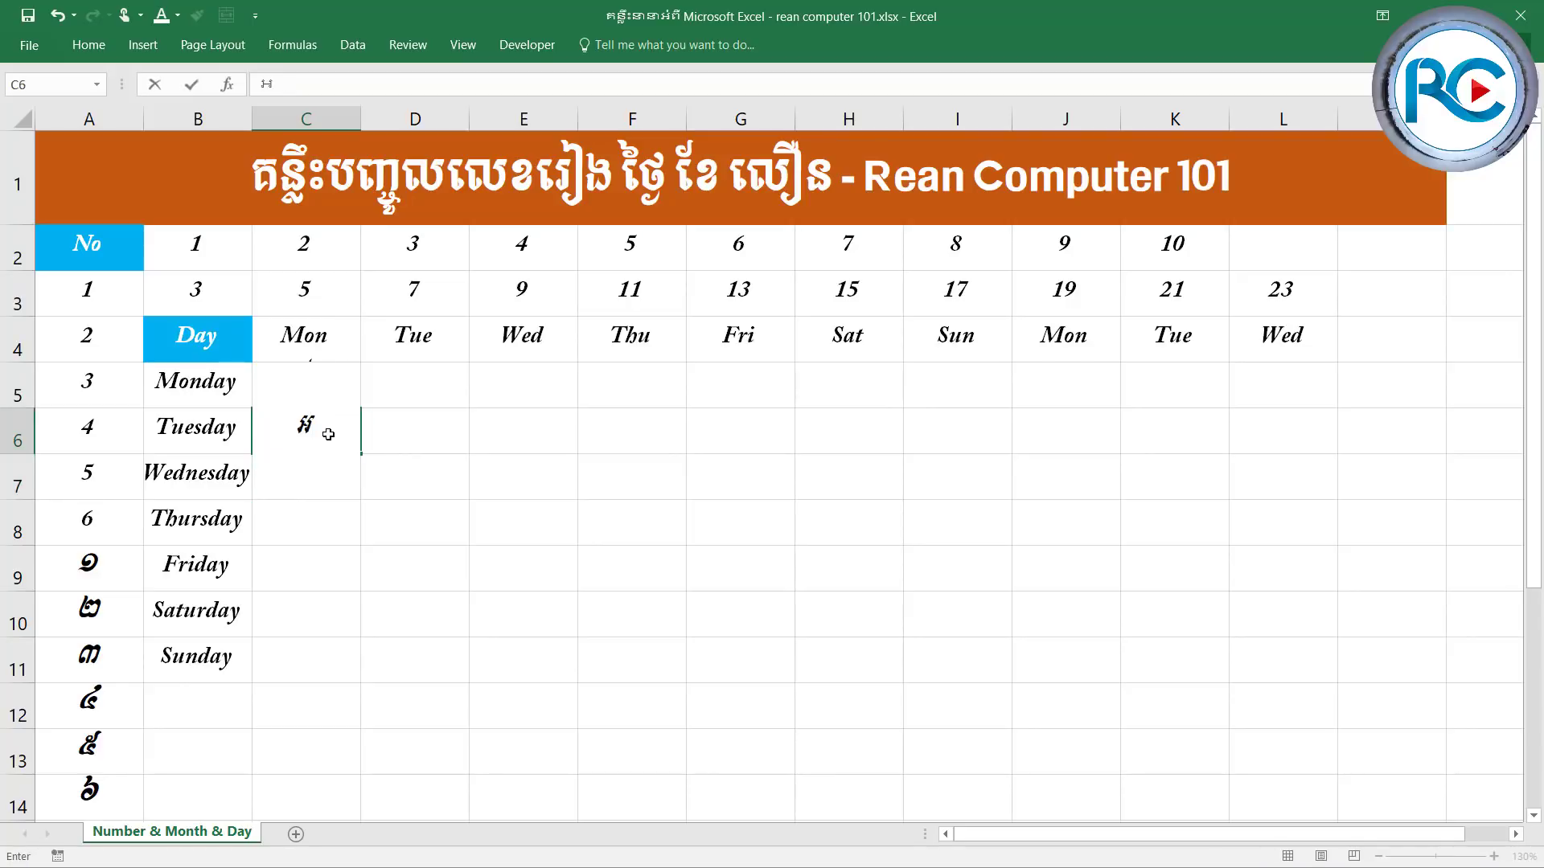
type("ង្គ")
type("ារ")
key("Return")
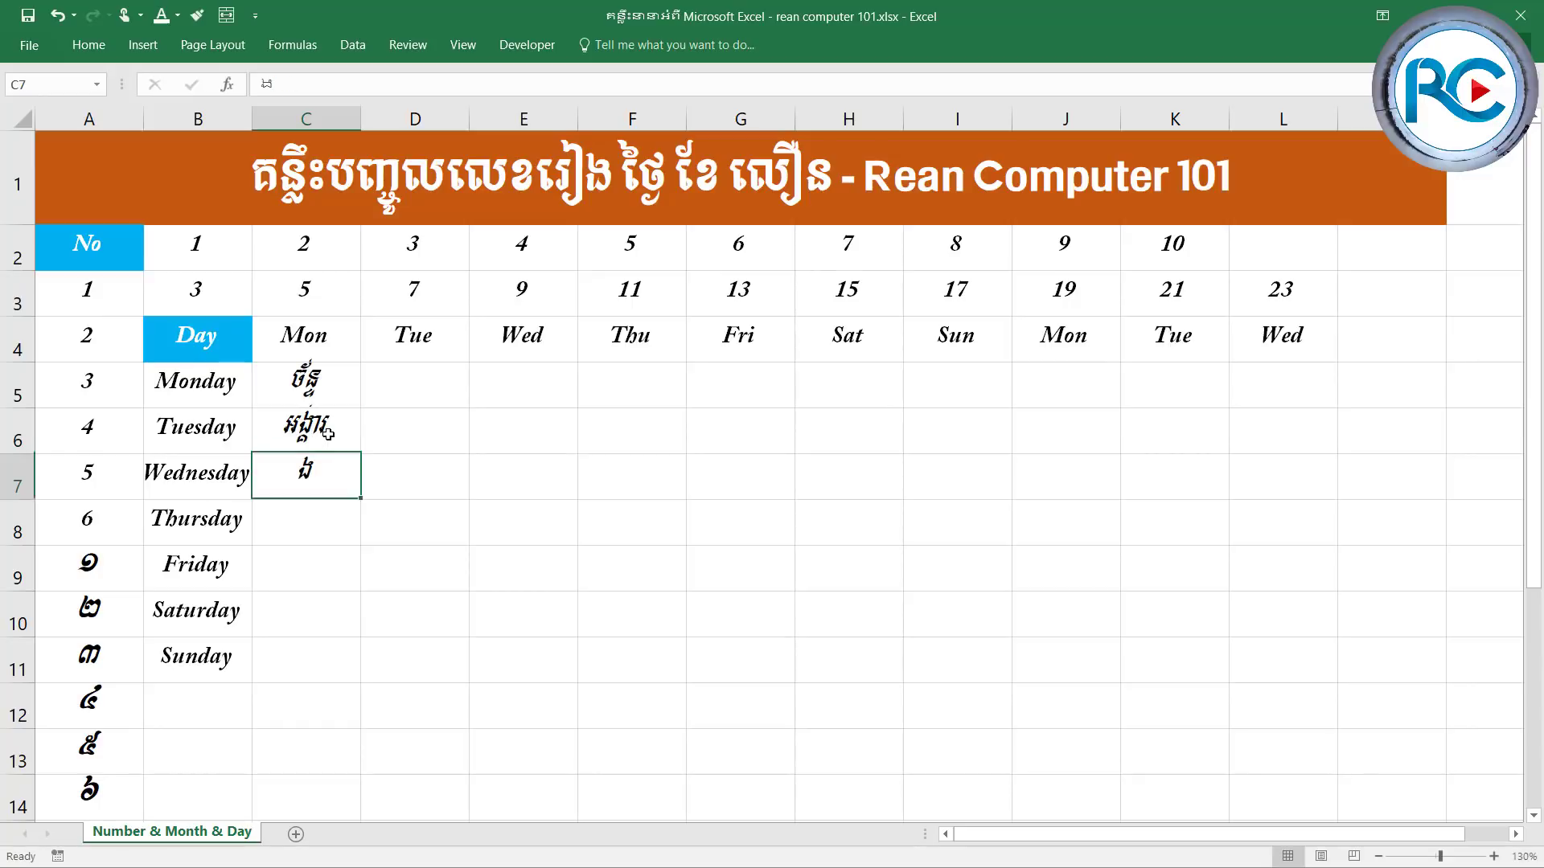
Fill C5:C6 down to C11 so ច័ន្ទ and អង្គារ alternate.
left_click(329, 434)
left_click_drag(331, 393, 358, 674)
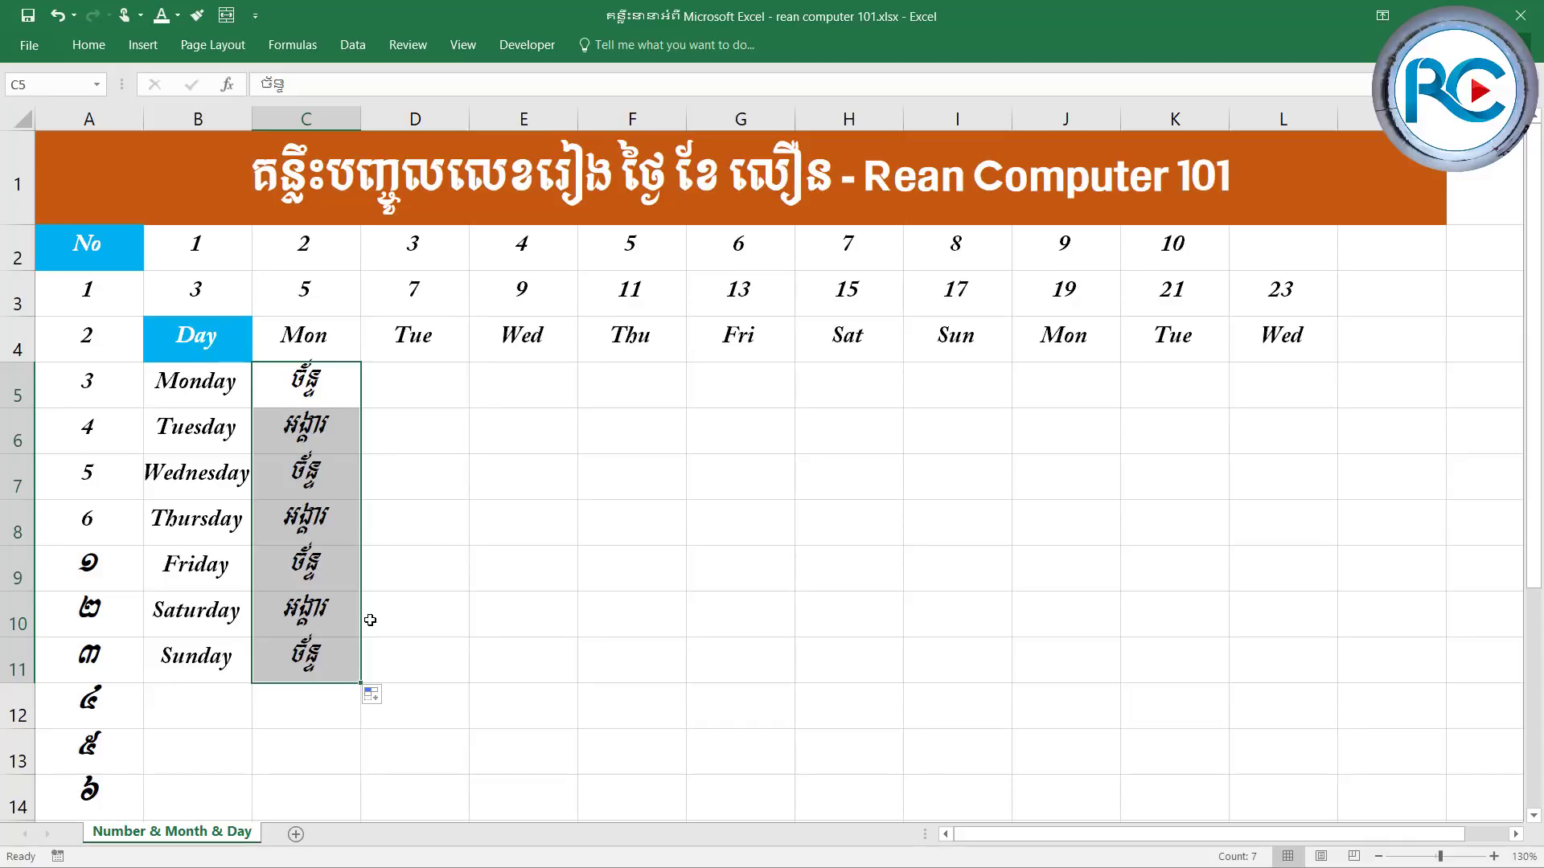
left_click(423, 435)
Copy the Day header's blue fill and white text onto cell D6 with Format Painter.
left_click(423, 389)
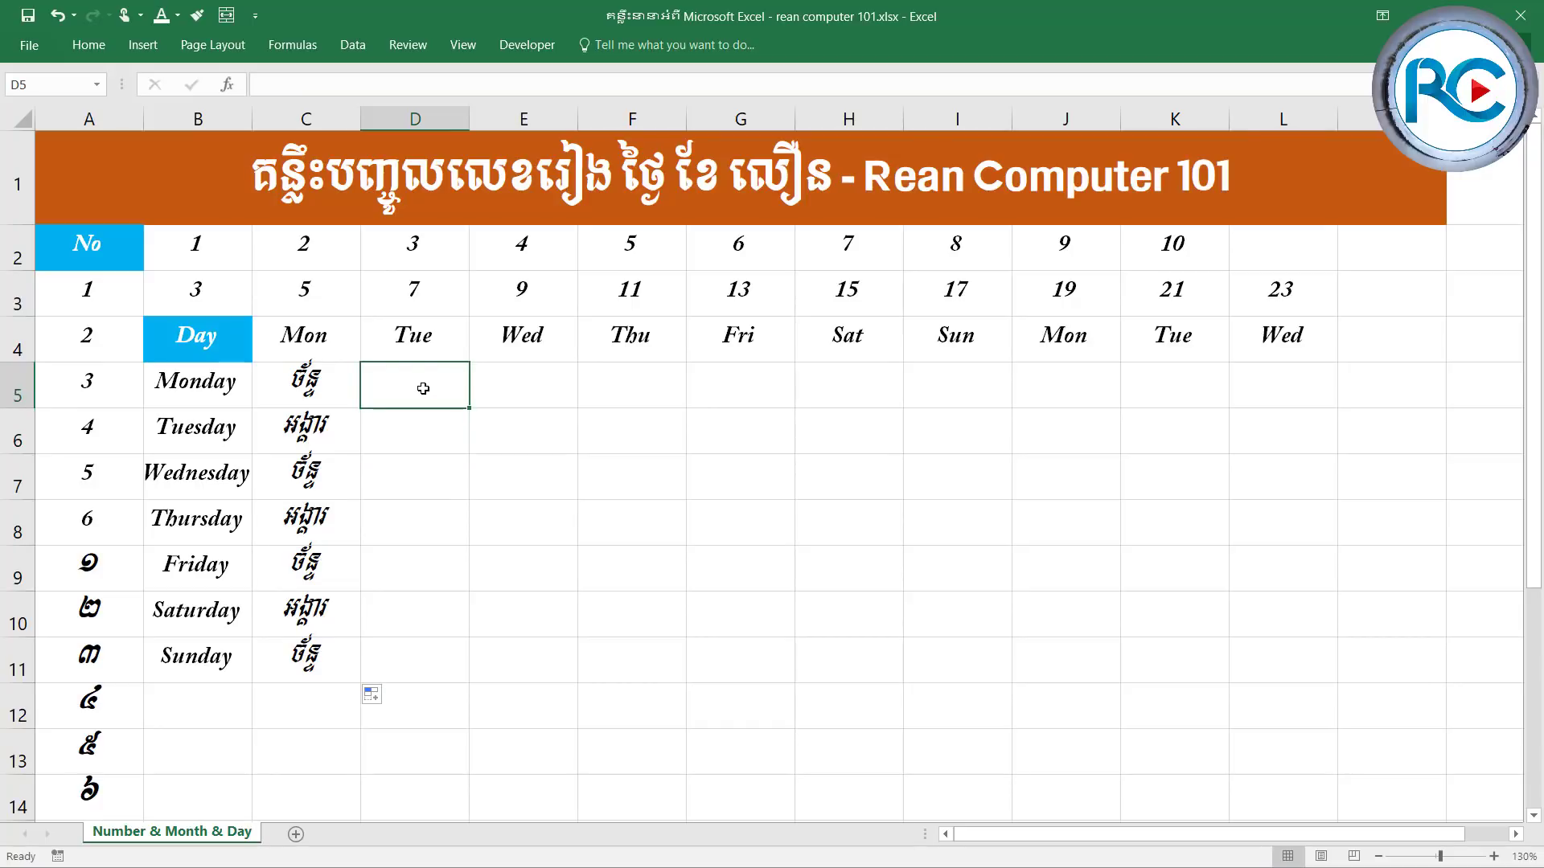
left_click(418, 431)
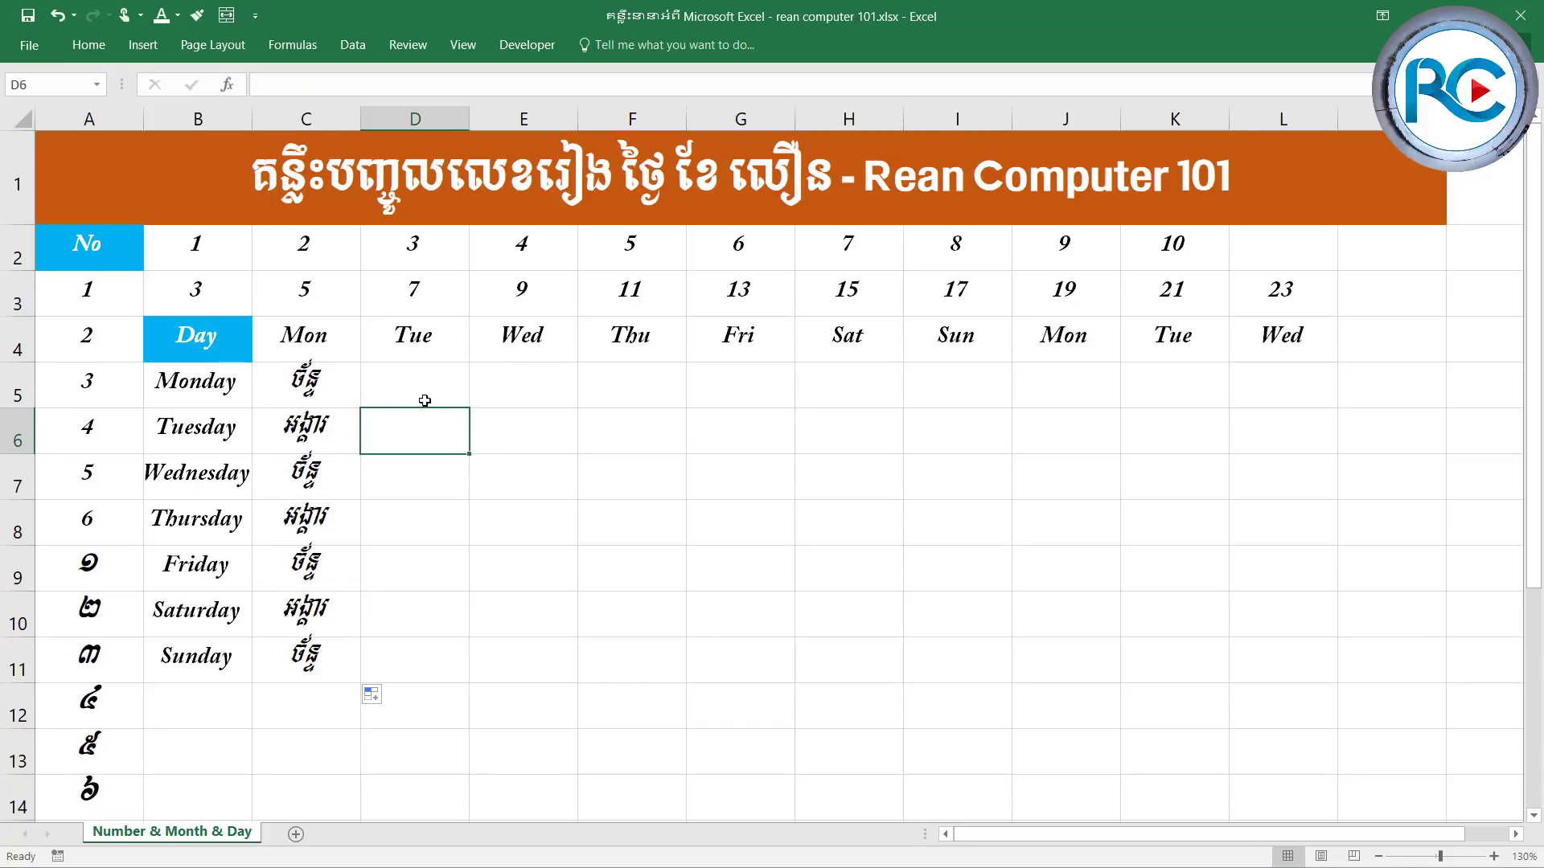
left_click(428, 392)
left_click(434, 435)
left_click(209, 340)
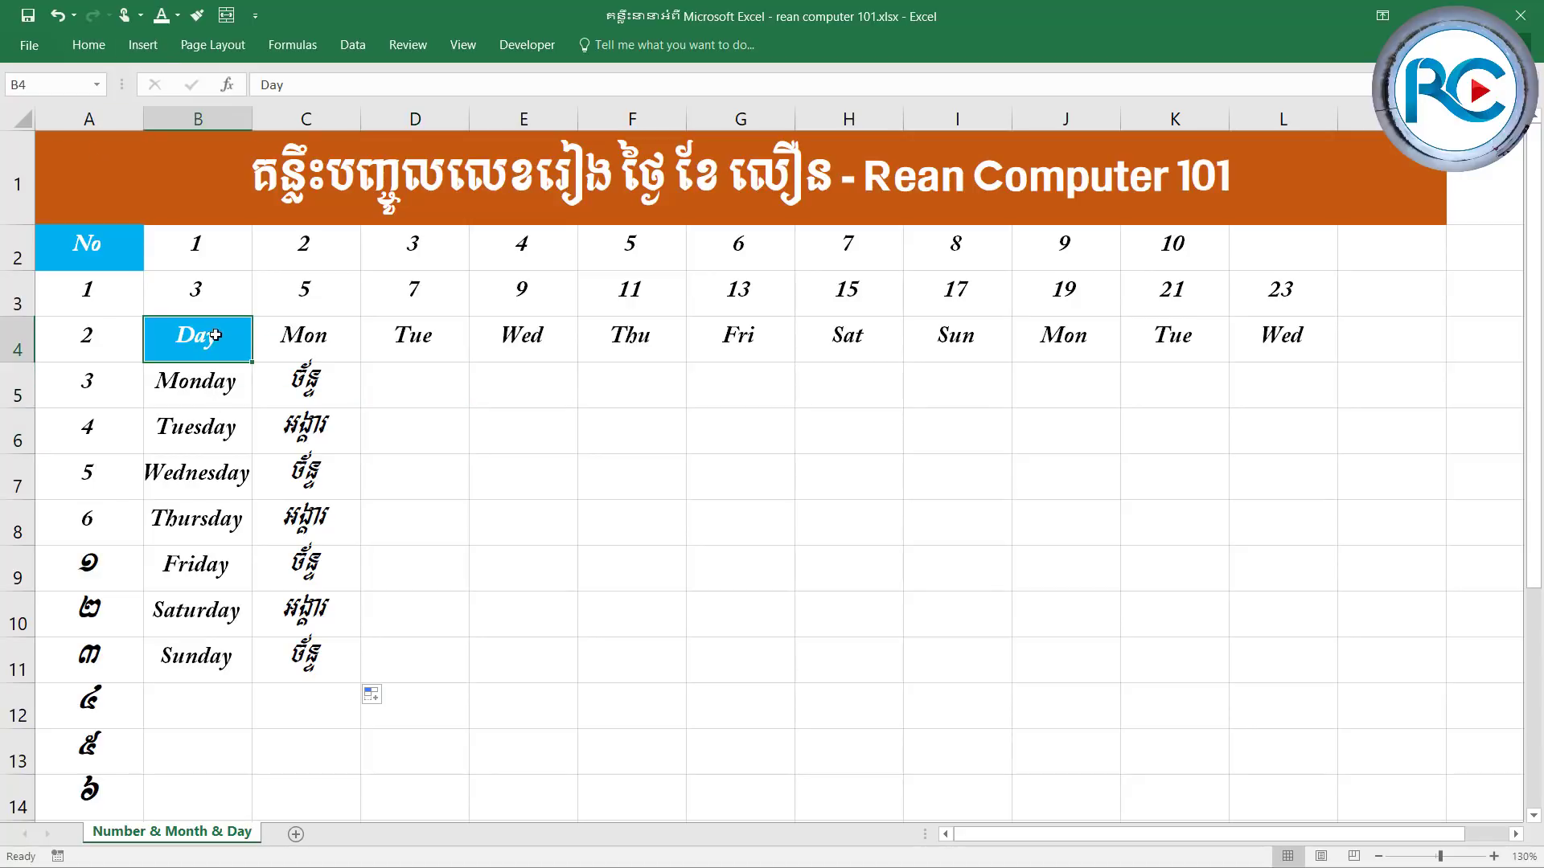
left_click(197, 16)
left_click(427, 437)
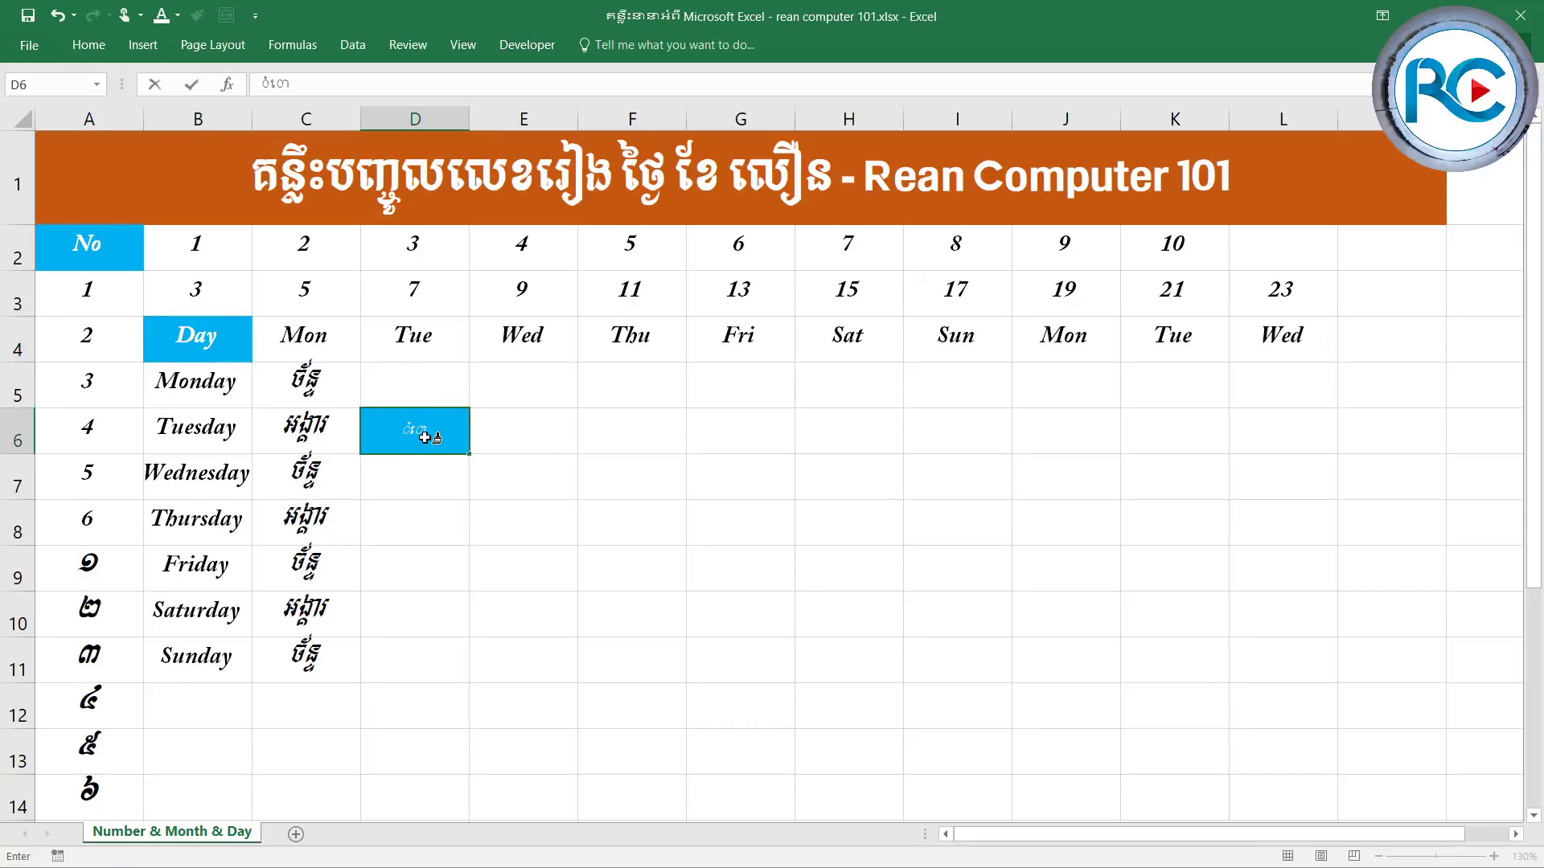
Enter the header 'Month' in D6.
type("MOn")
key("BackSpace")
key("BackSpace")
type("onth")
key("Return")
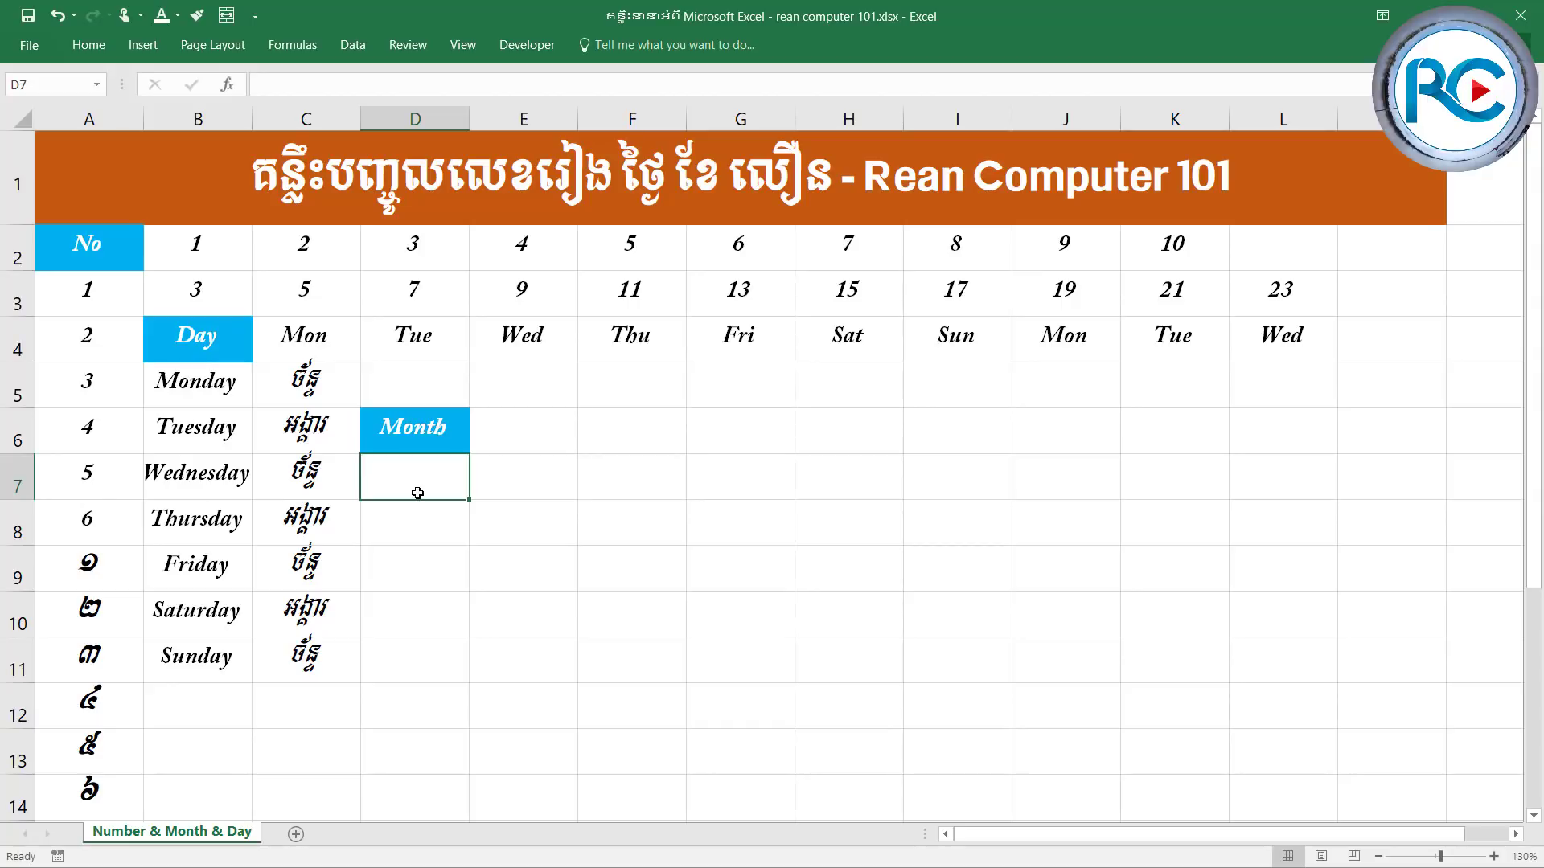
Enter January in D7 and fill the months down to August in D14.
type("Janua")
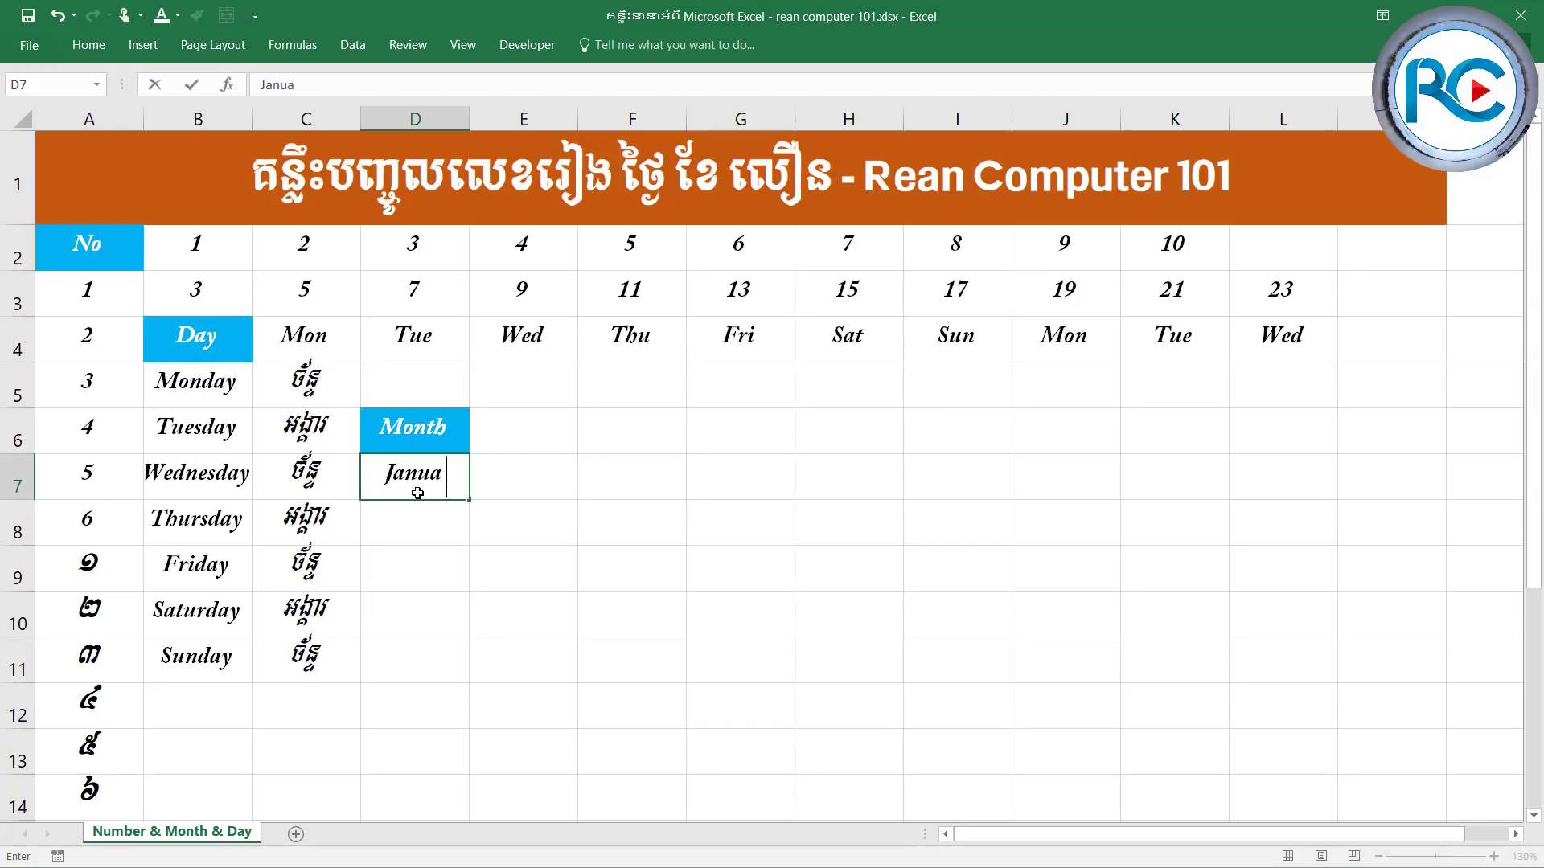
type("ry")
key("Return")
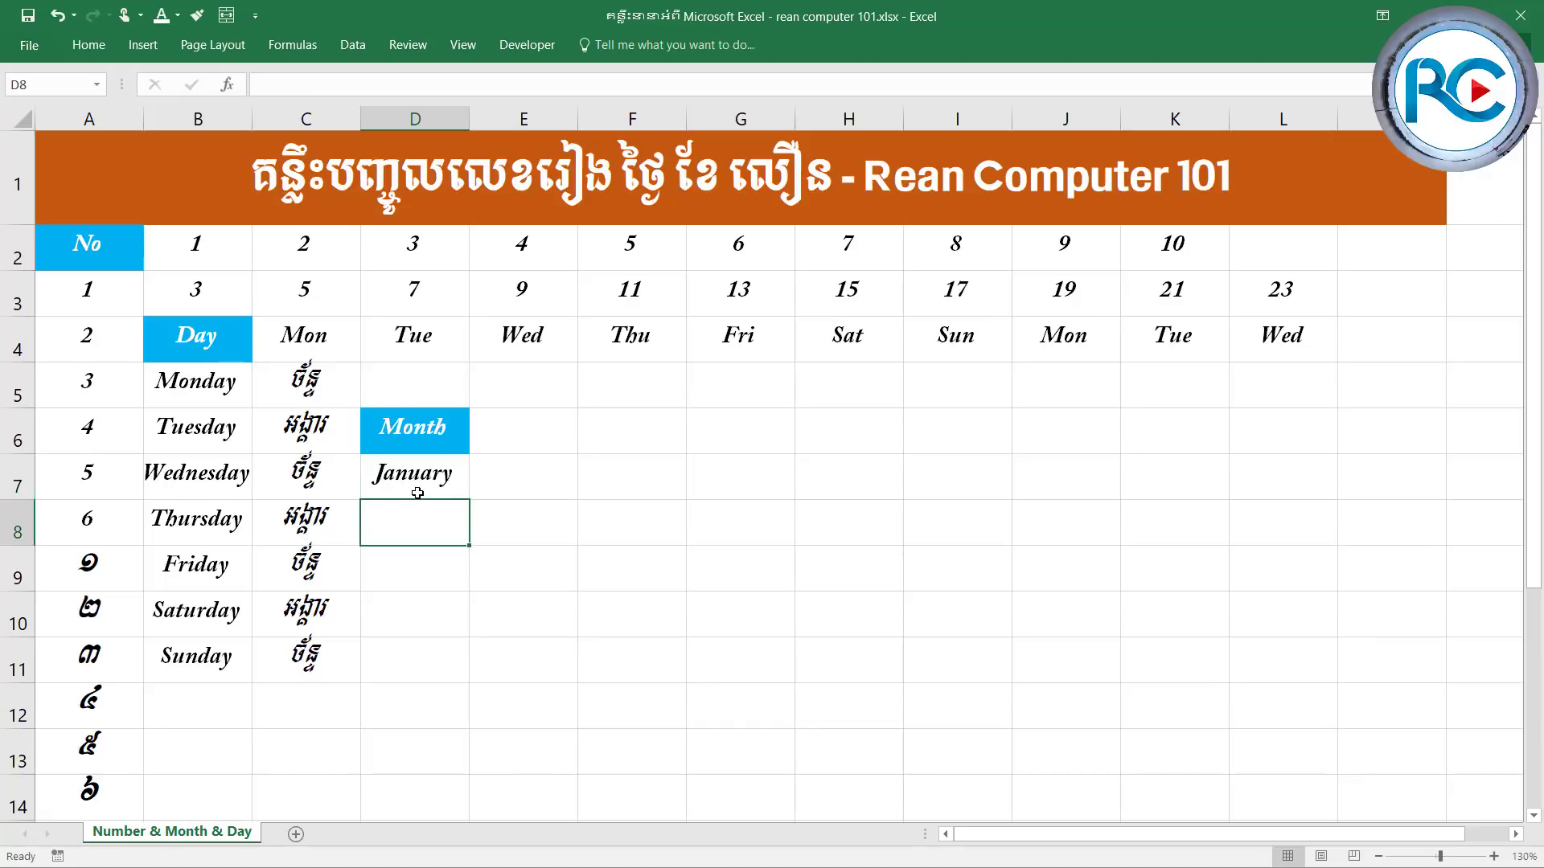
left_click(429, 481)
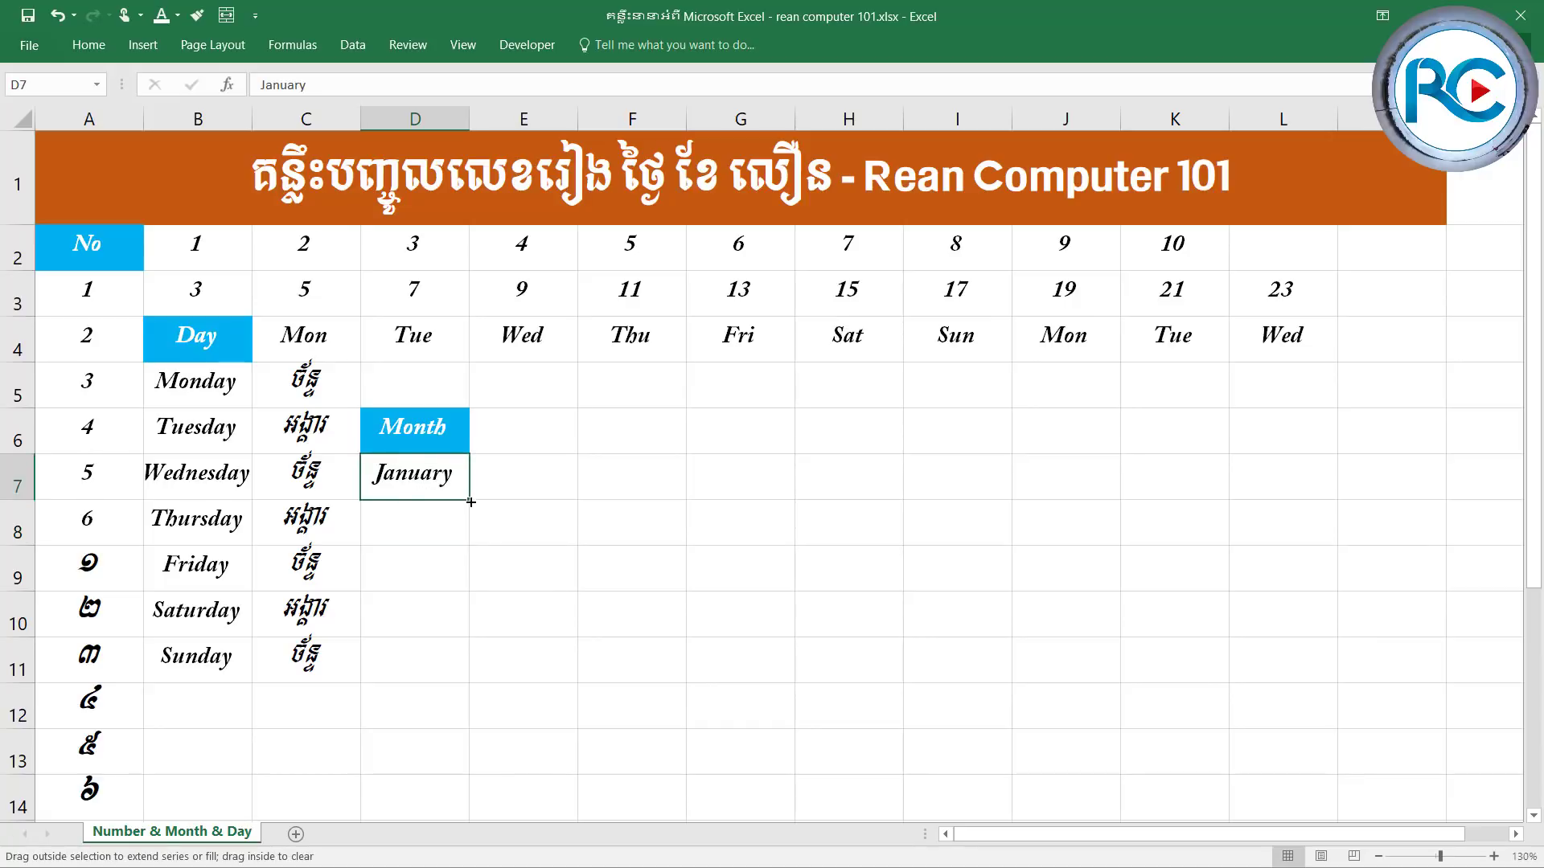
mouse_move(470, 501)
left_mouse_down()
mouse_move(482, 589)
mouse_move(462, 780)
left_mouse_up()
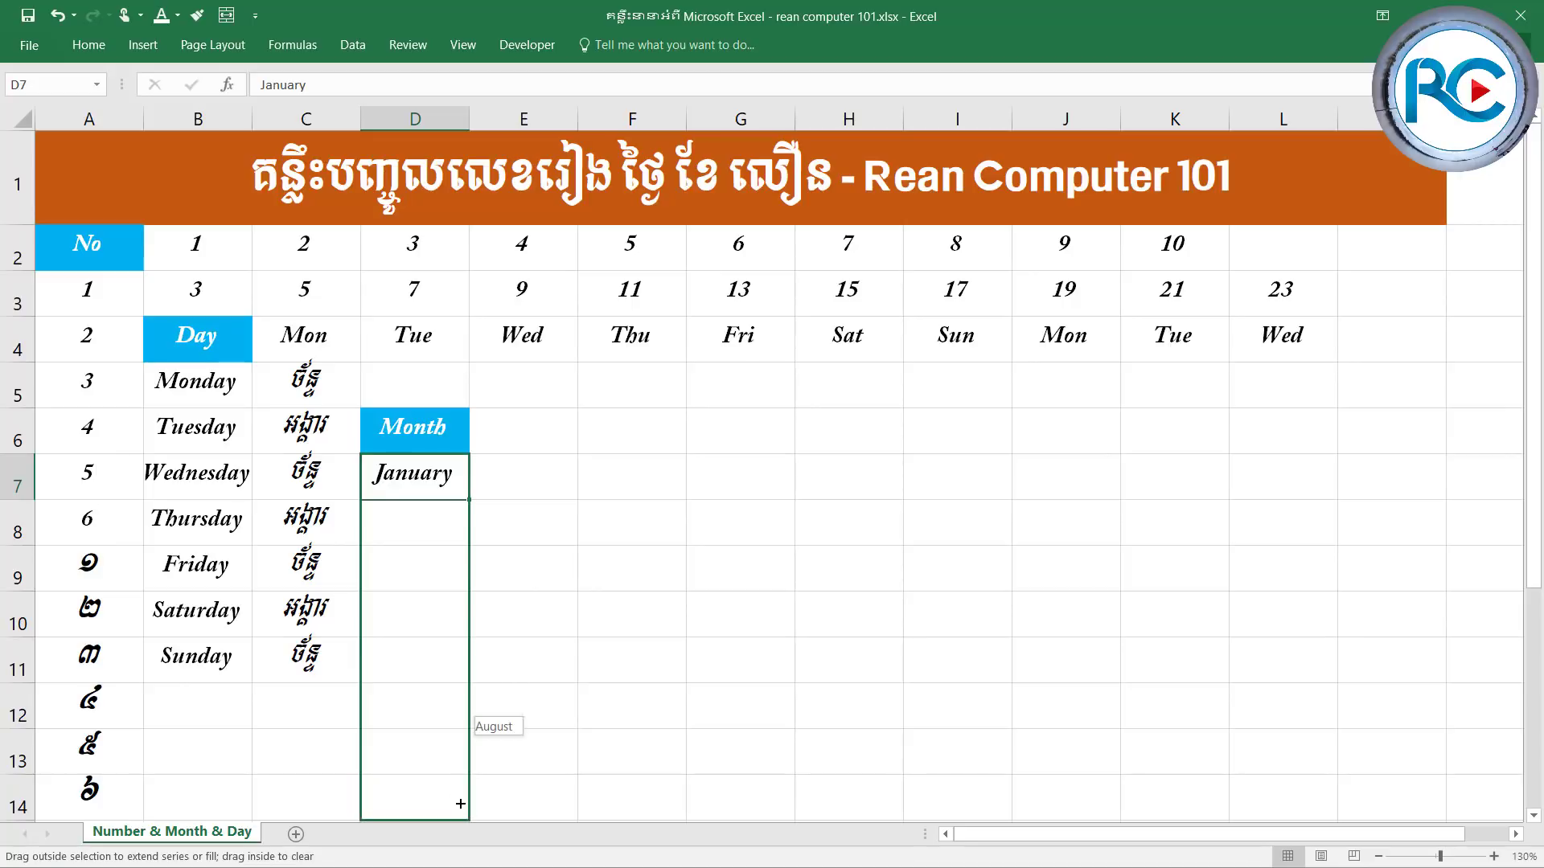
left_click_drag(461, 781, 459, 804)
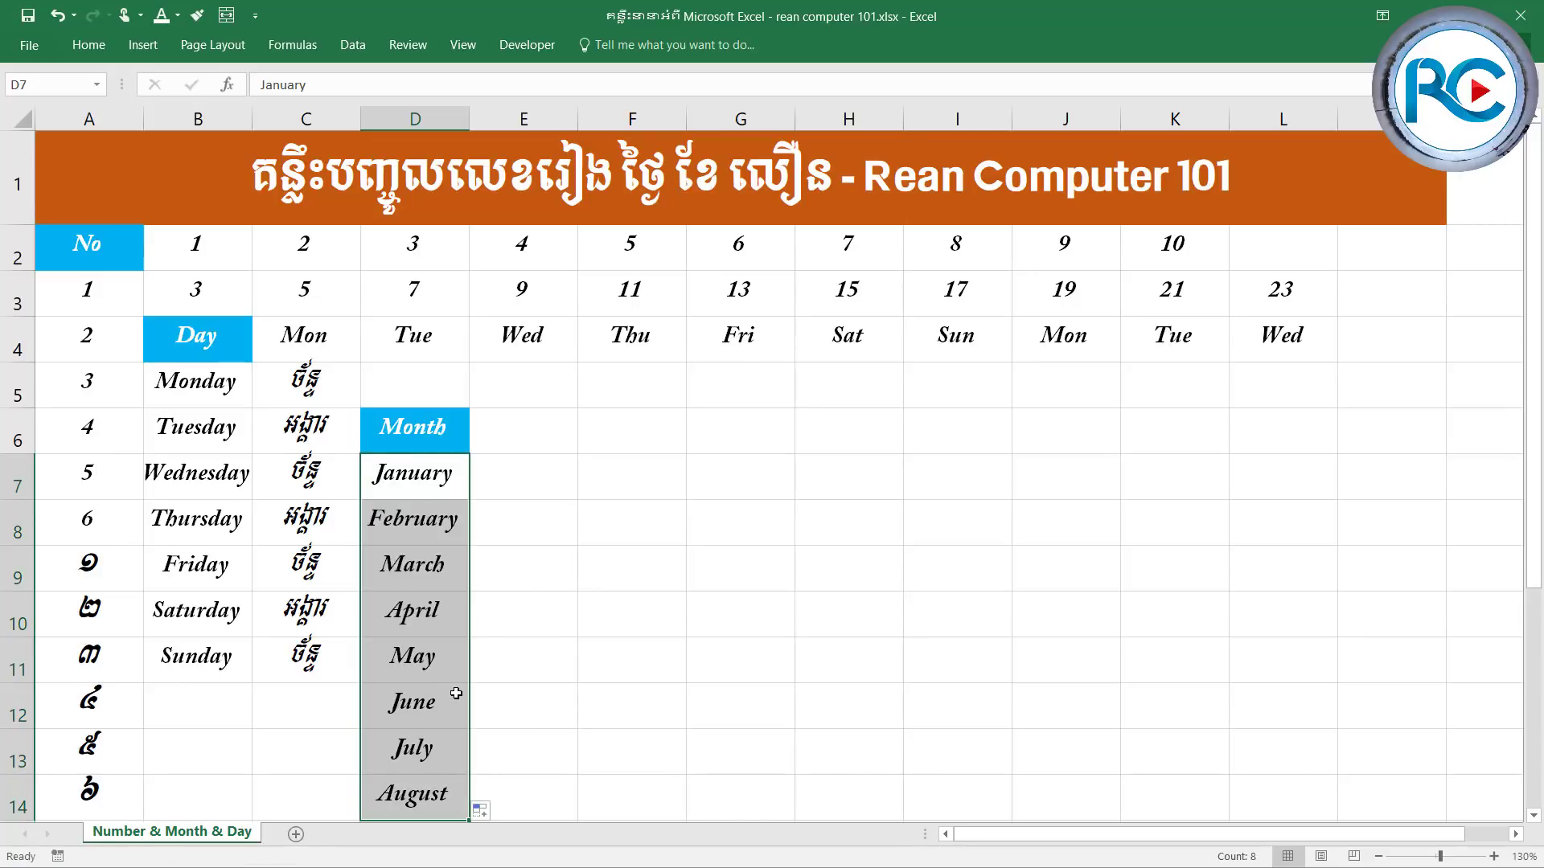
left_click(523, 433)
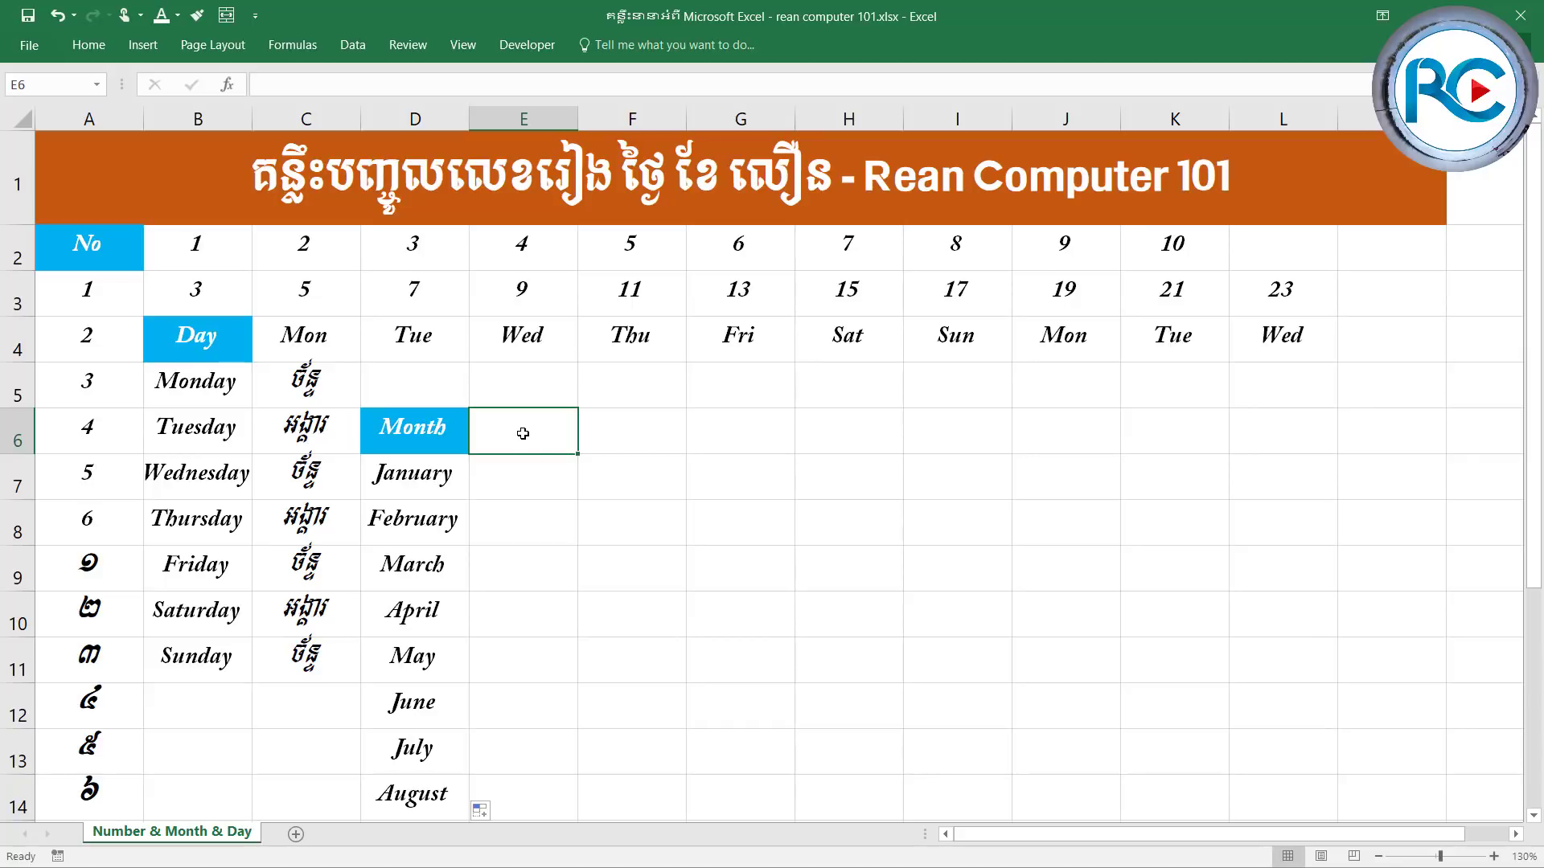
Enter Jan in E6 and fill the short month names across to Aug in L6.
type("M")
key("BackSpace")
type("Ja")
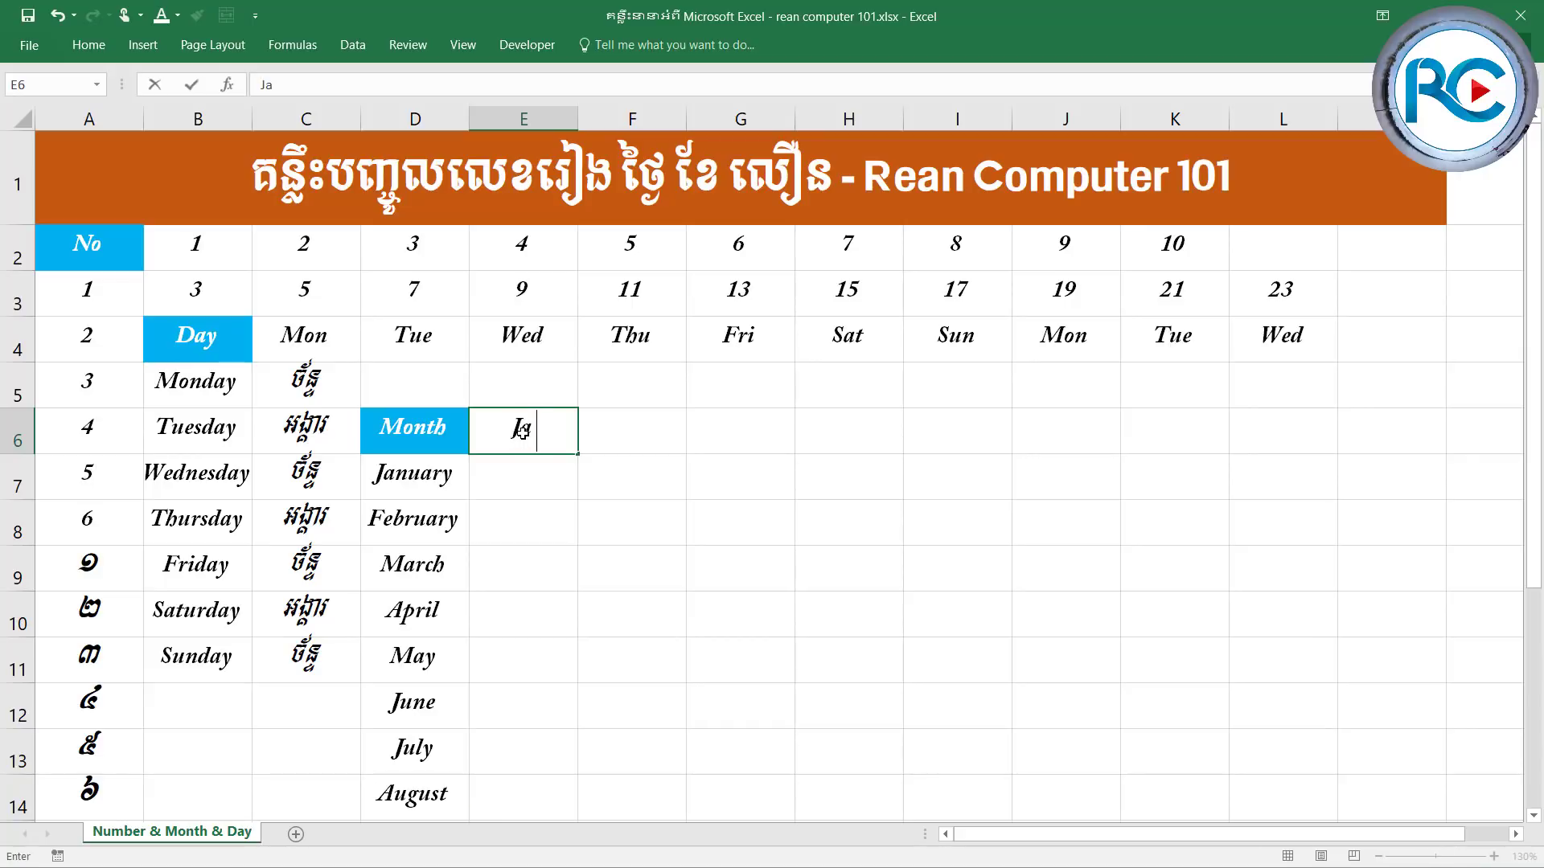
type("n")
key("Return")
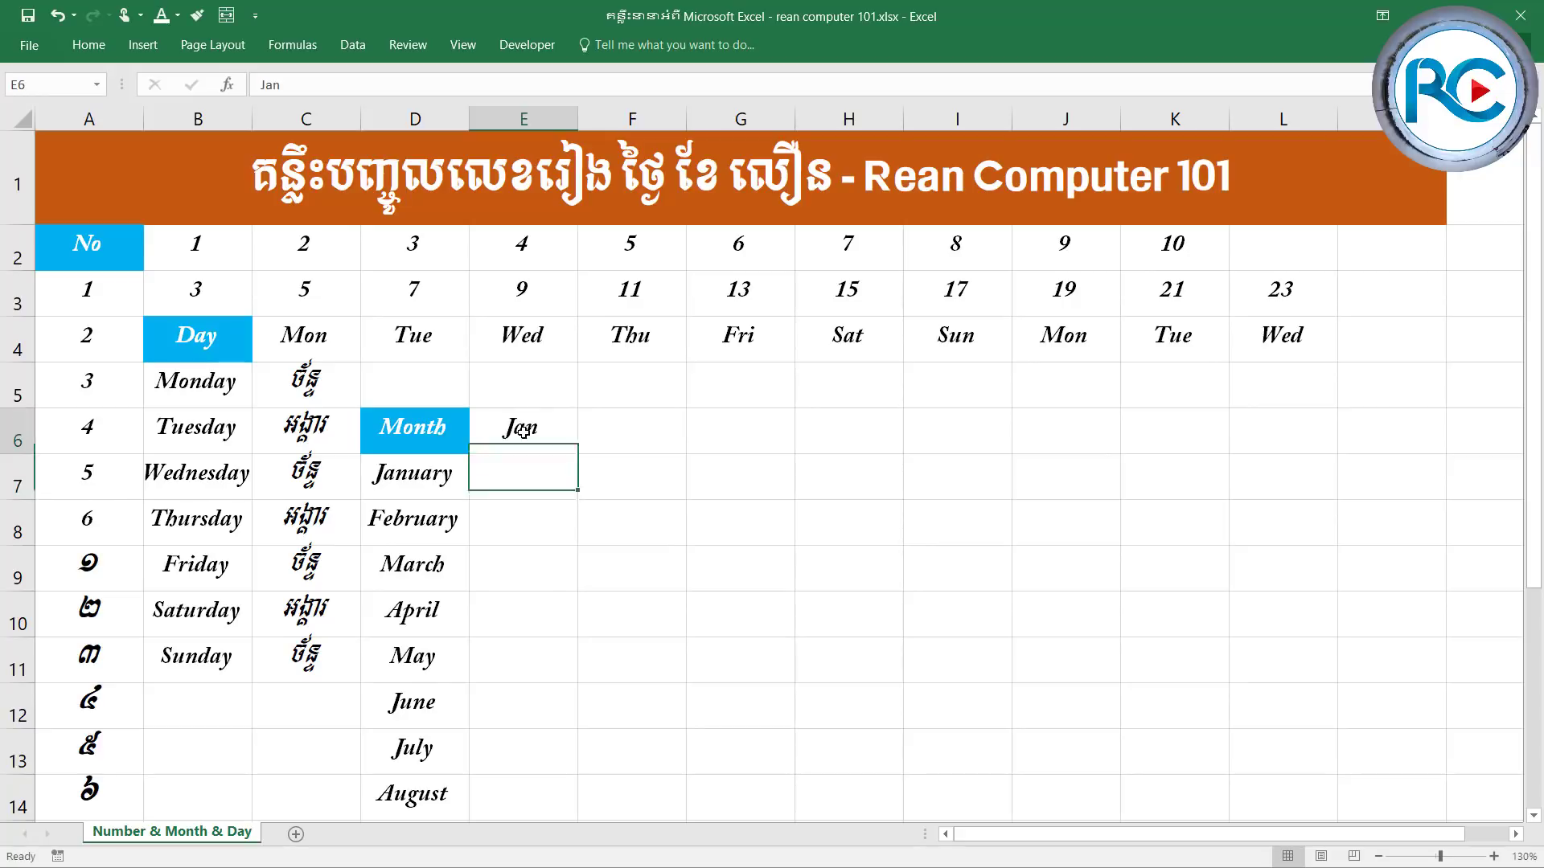
left_click(522, 430)
left_click_drag(579, 453, 1319, 455)
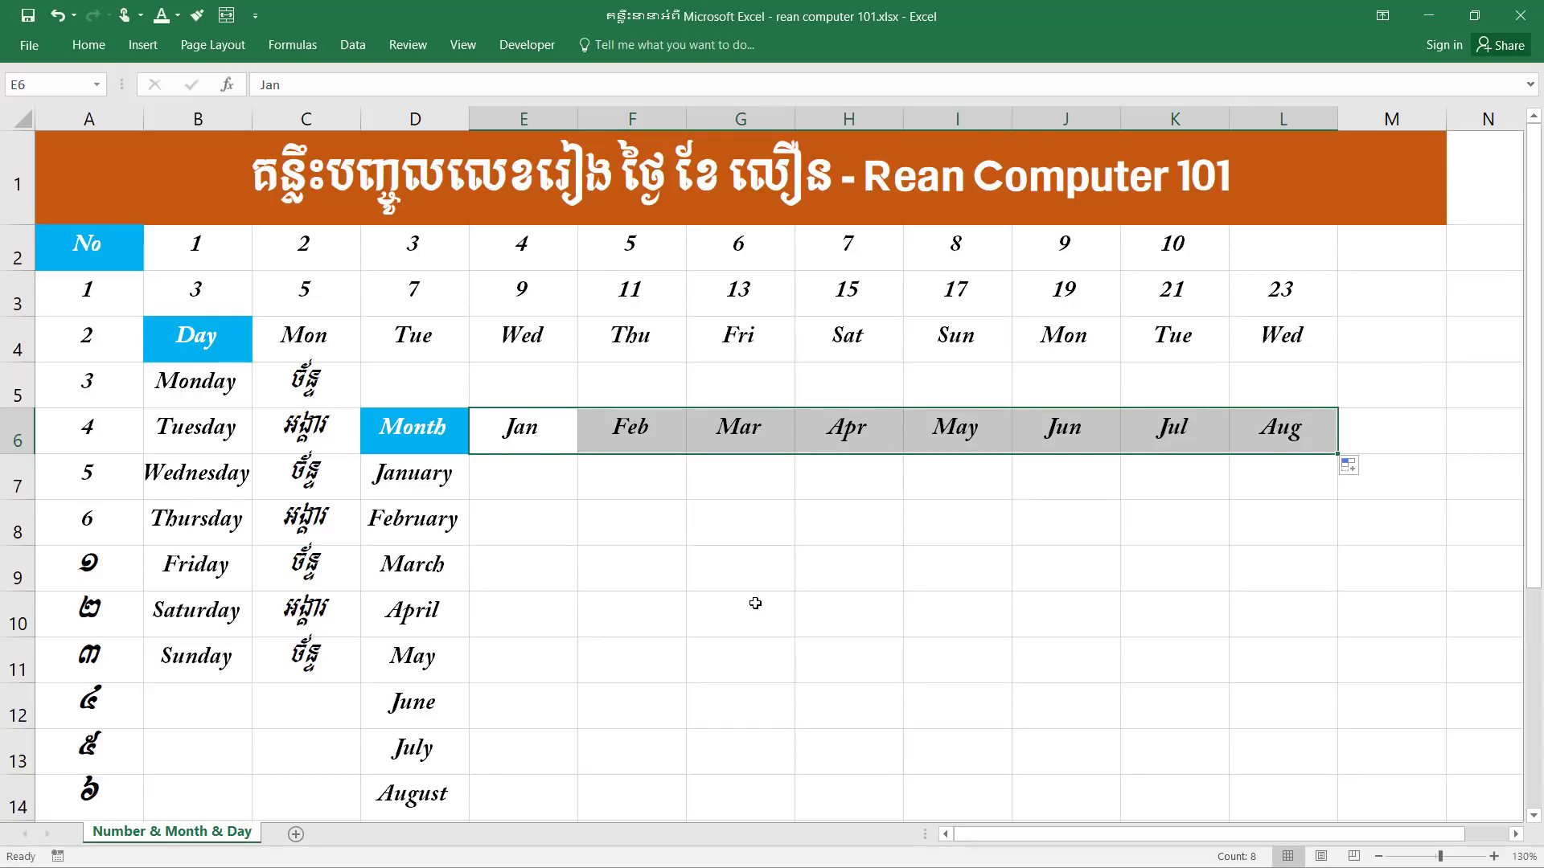
Enter lowercase jan in E7 and fill it down to aug in E14.
key("Down")
type("jan")
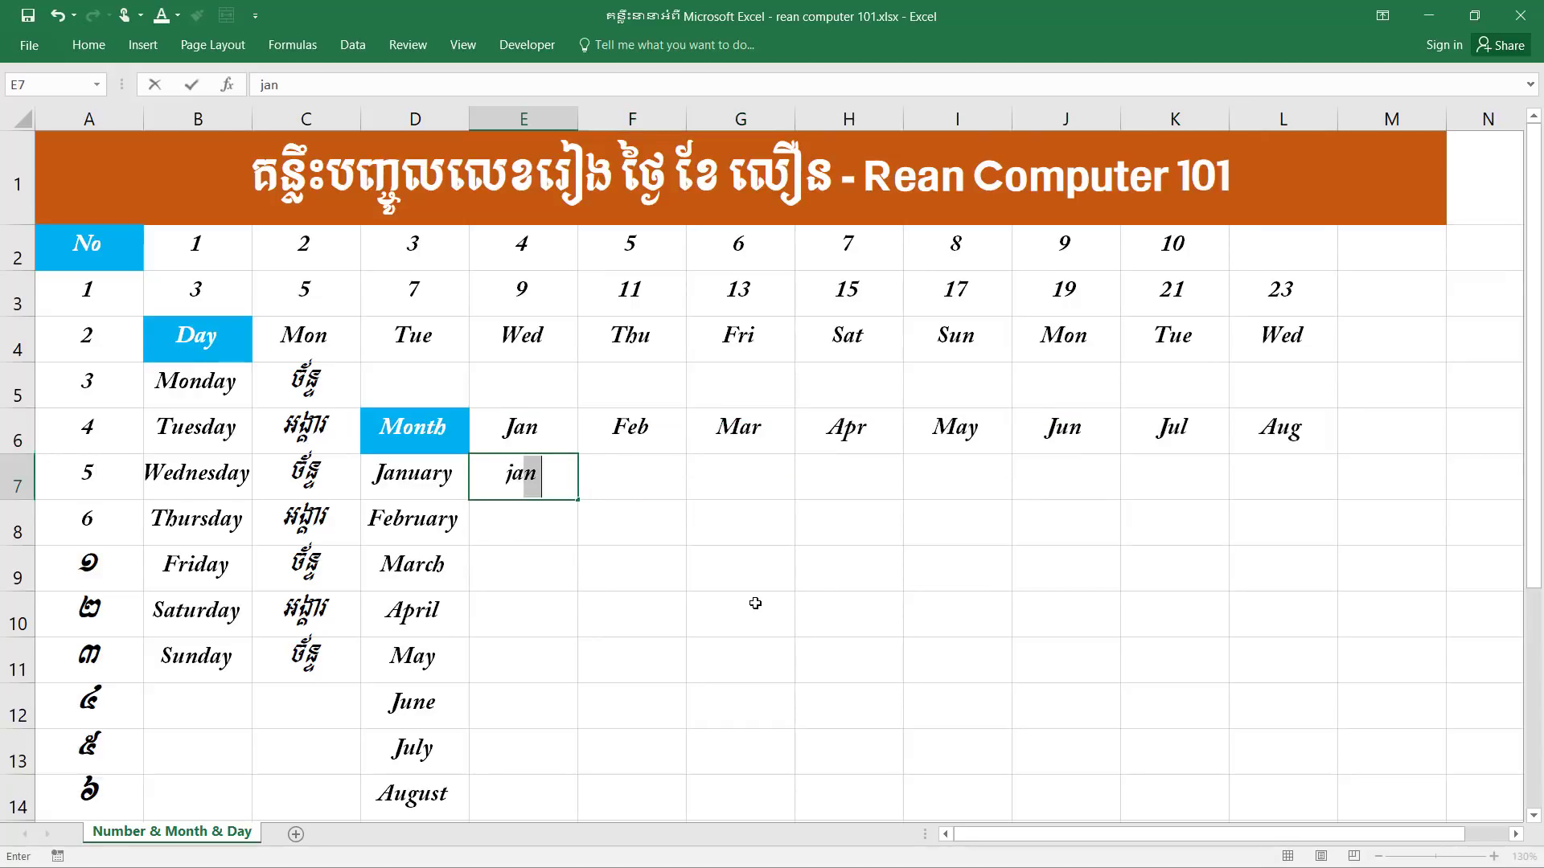
key("Return")
left_click(521, 476)
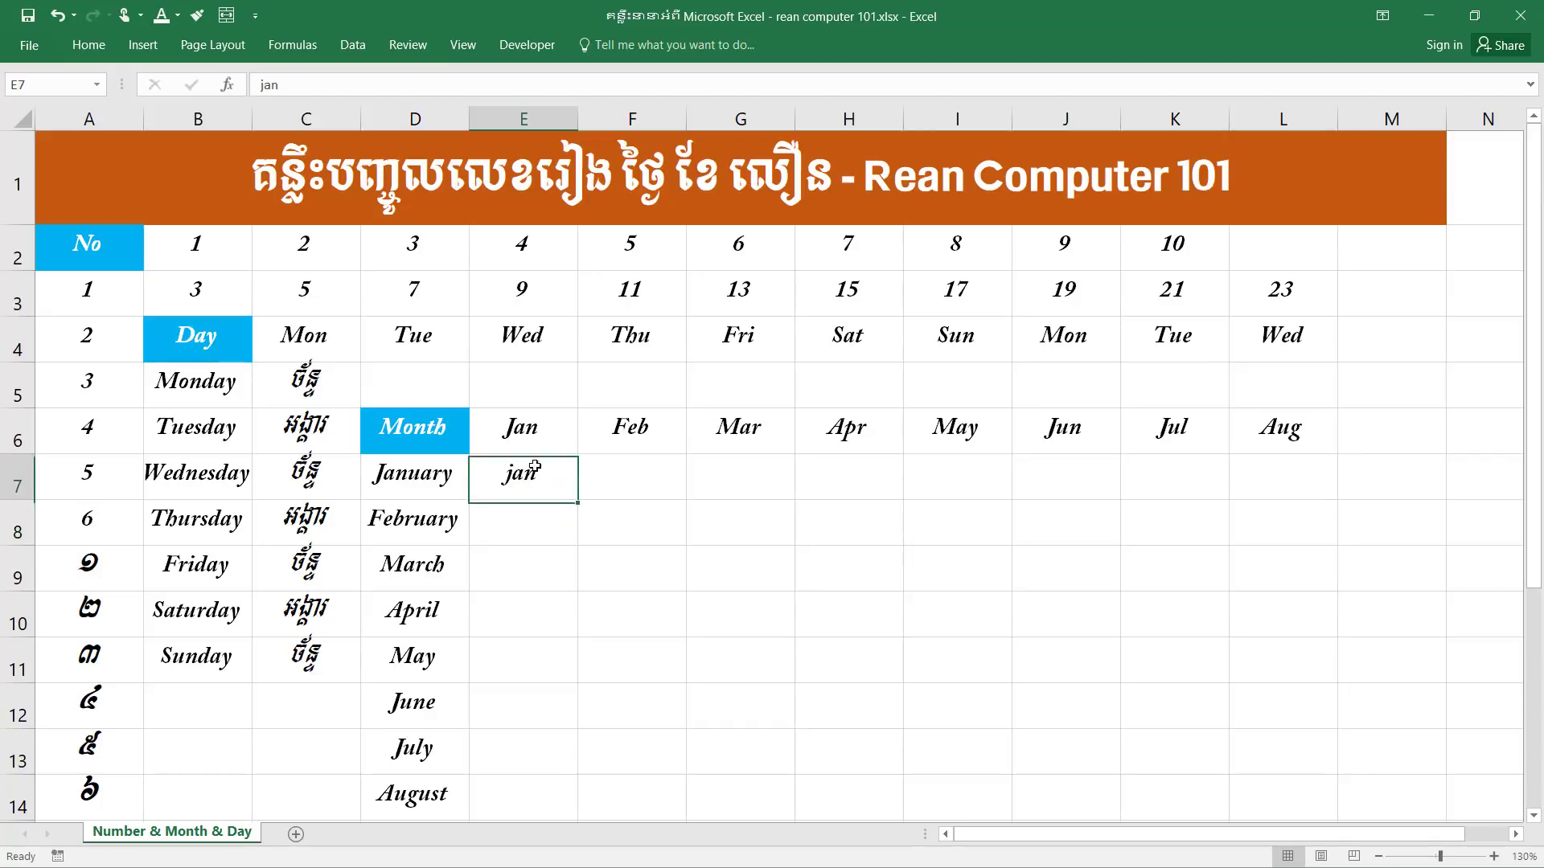
left_click_drag(578, 500, 570, 808)
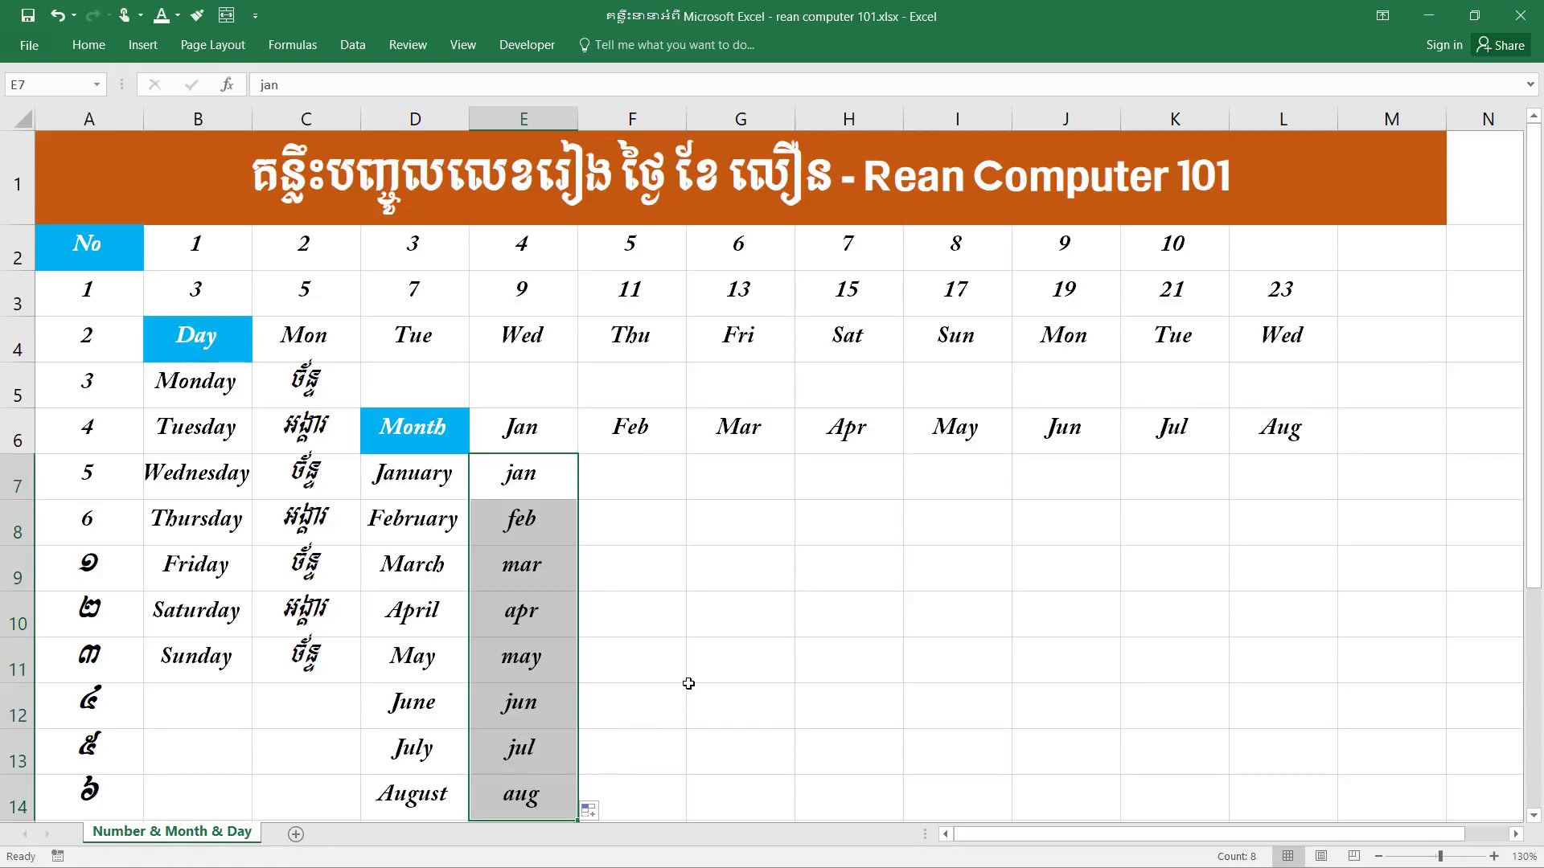
left_click(632, 485)
Enter lowercase january in F7 and fill the full month names down the column.
type("ma")
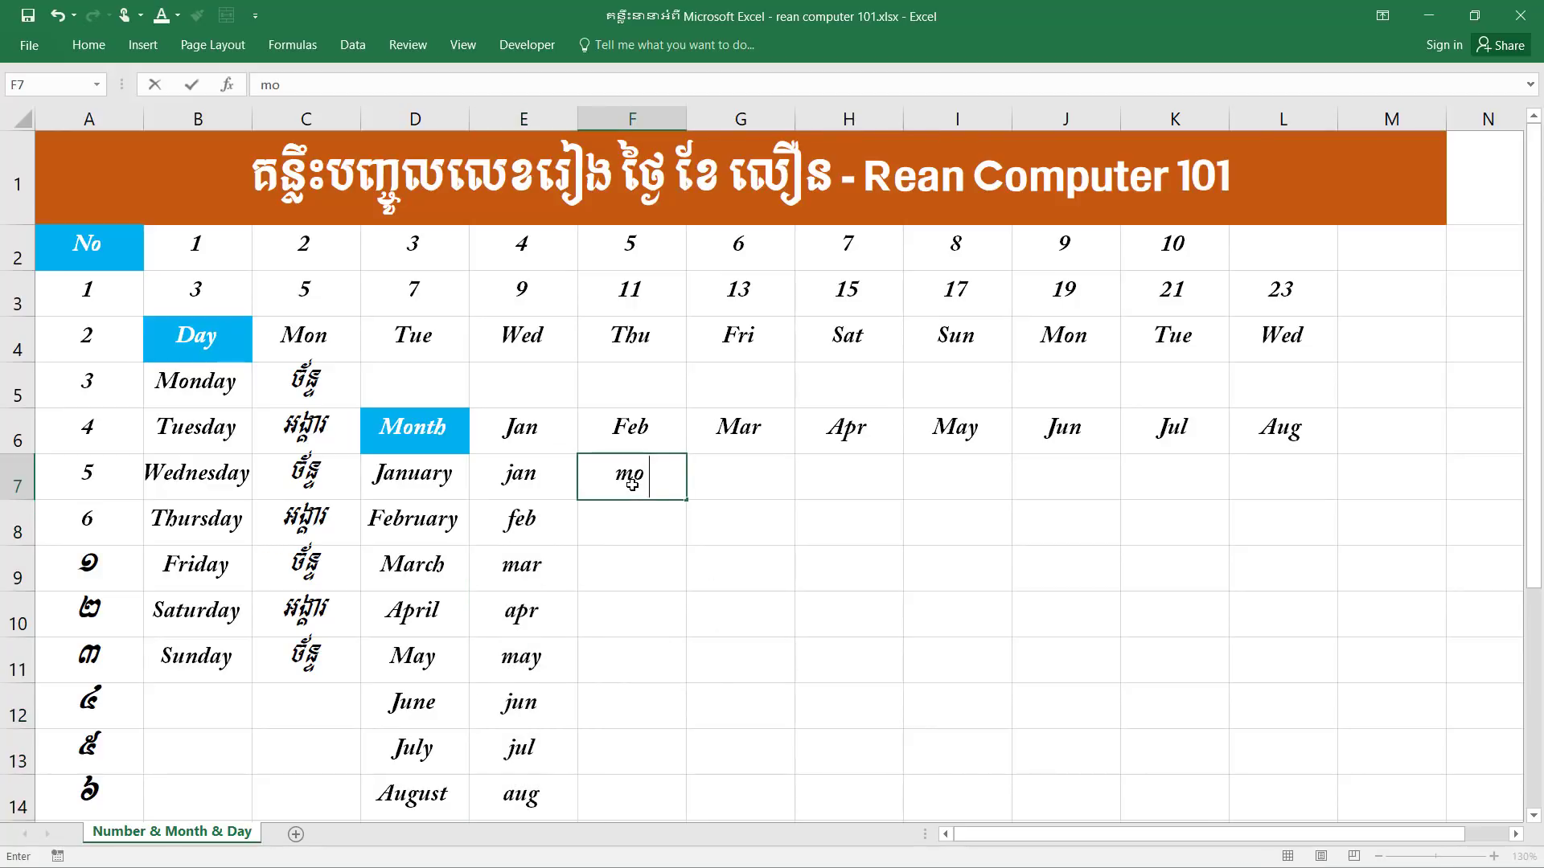
type("n")
key("BackSpace")
key("BackSpace")
key("BackSpace")
type("januar")
type("y")
key("Return")
left_click(632, 485)
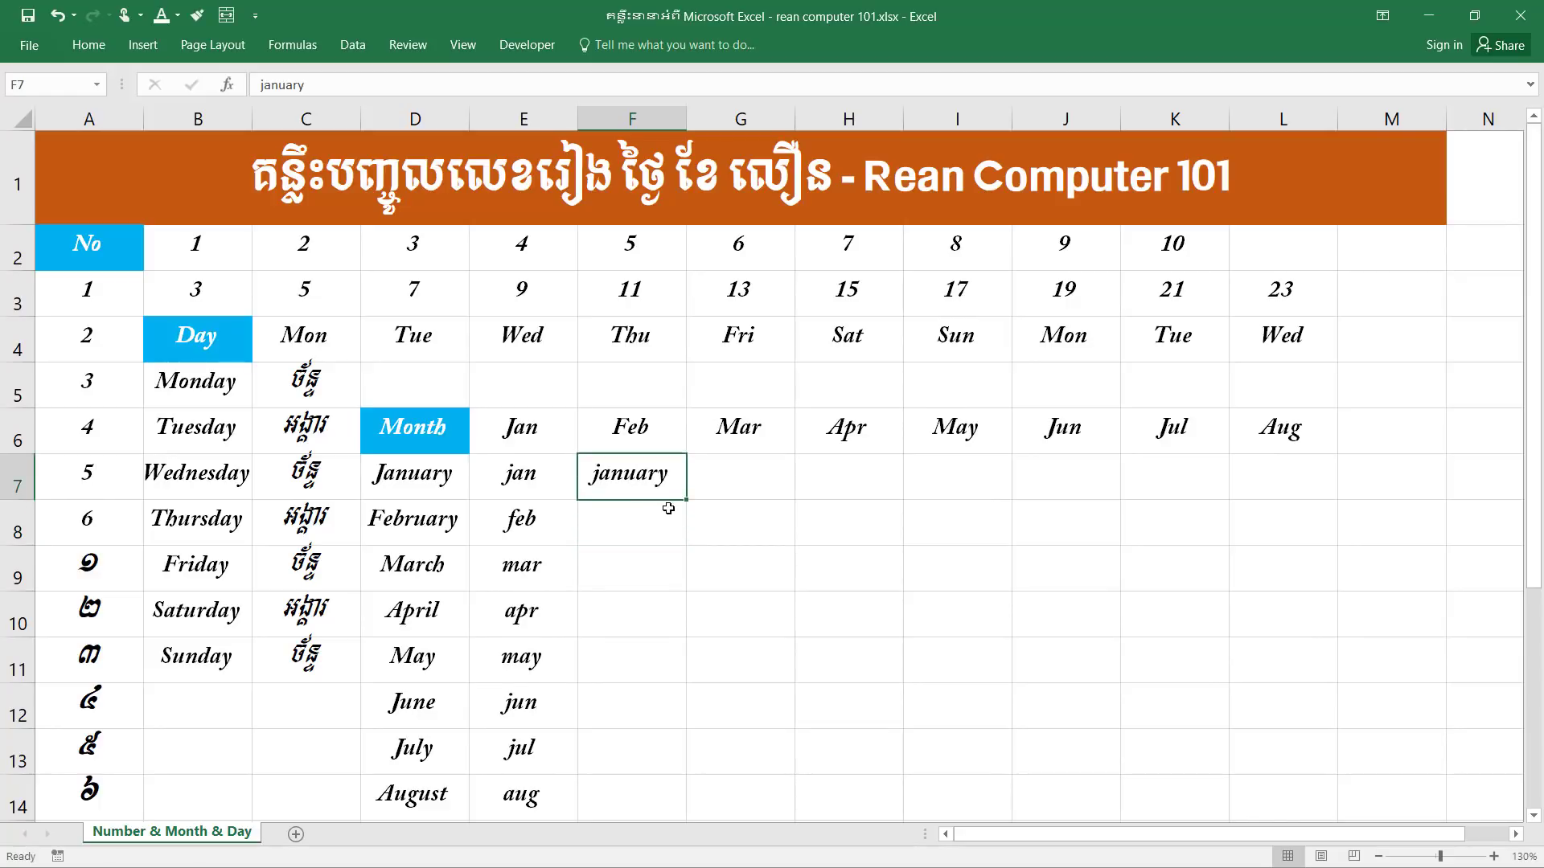
left_click_drag(686, 500, 663, 802)
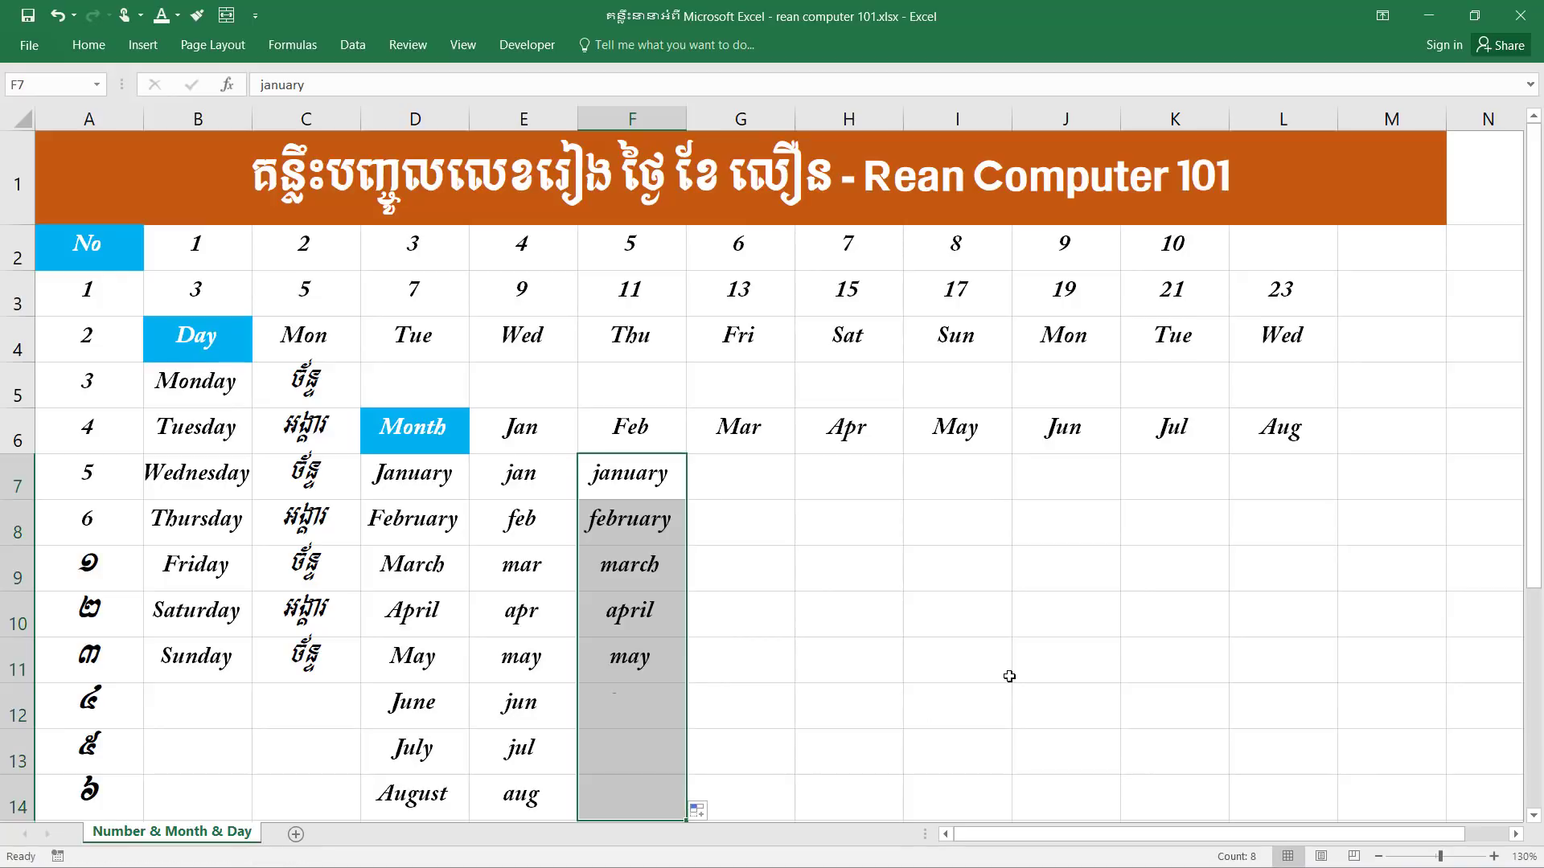